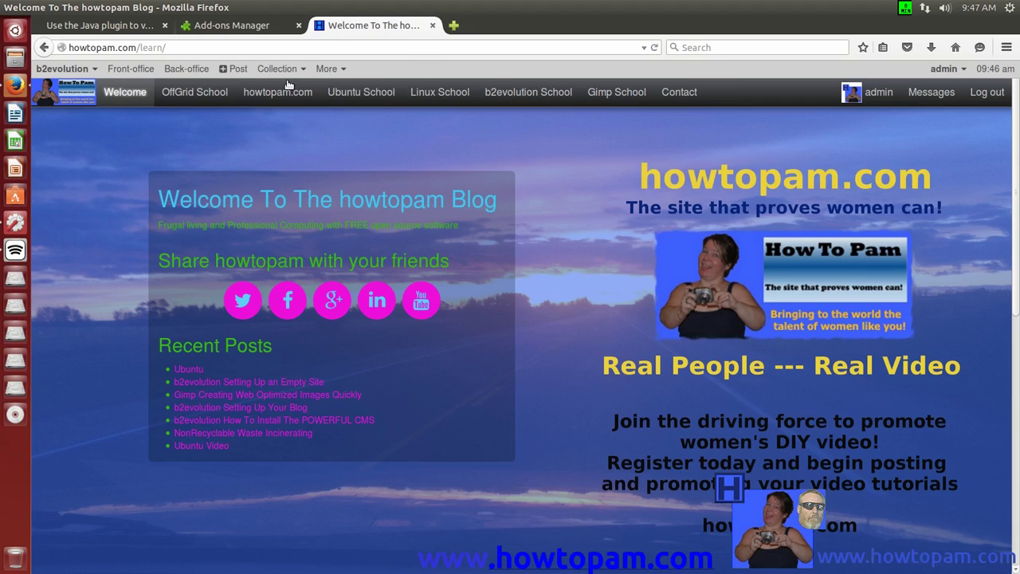
Open the howtopam.com section of the blog, plus a new blank browser tab.
mouse_move(277, 69)
click(268, 93)
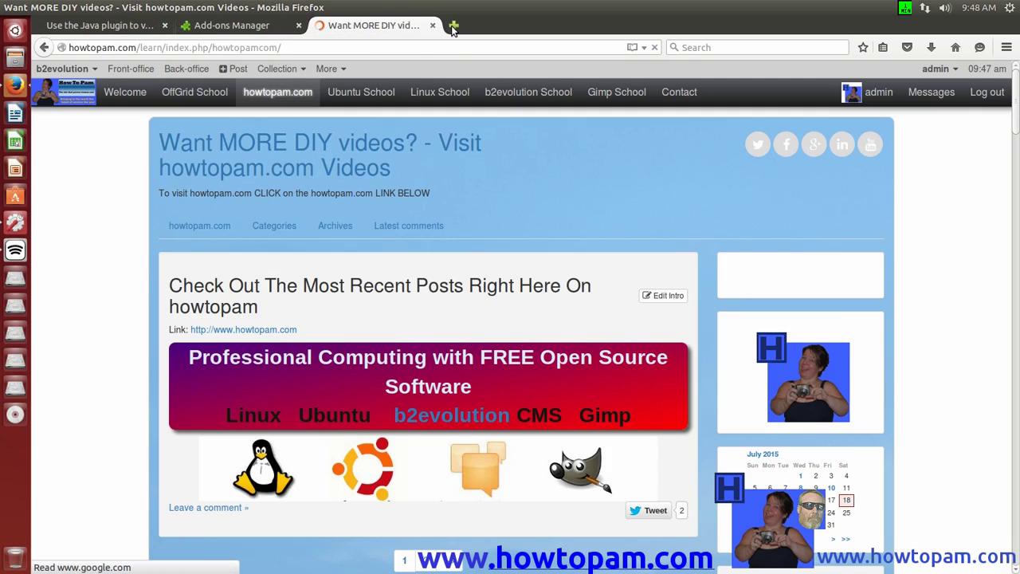
click(453, 26)
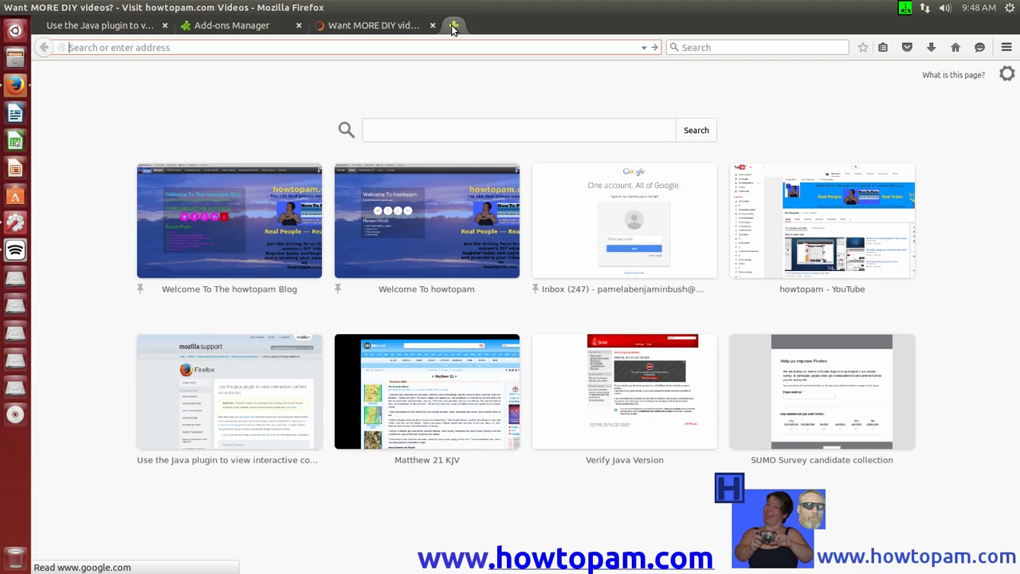
click(372, 128)
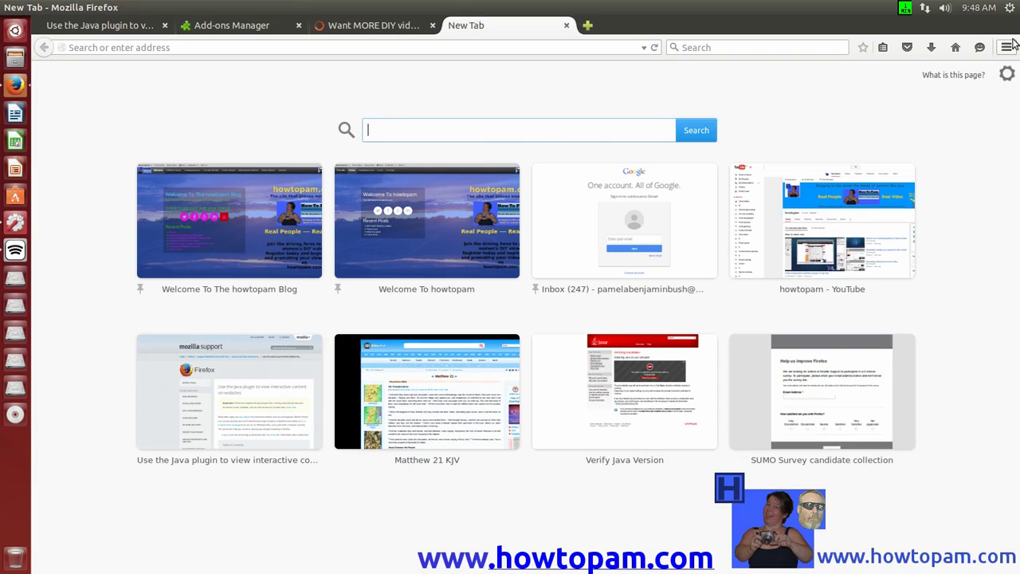
Open the Add-ons Manager and show the list of installed plugins.
click(1007, 48)
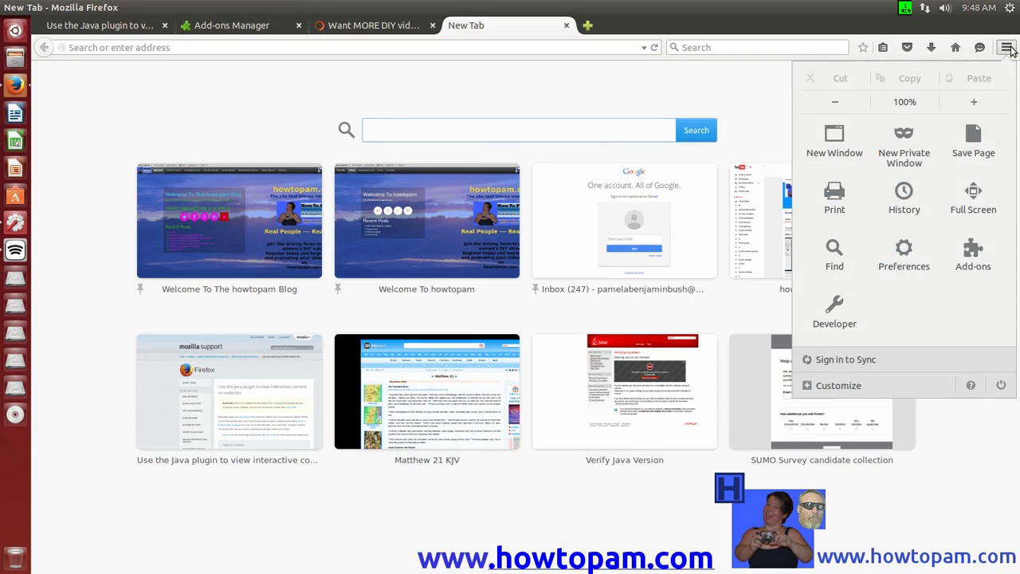
click(971, 260)
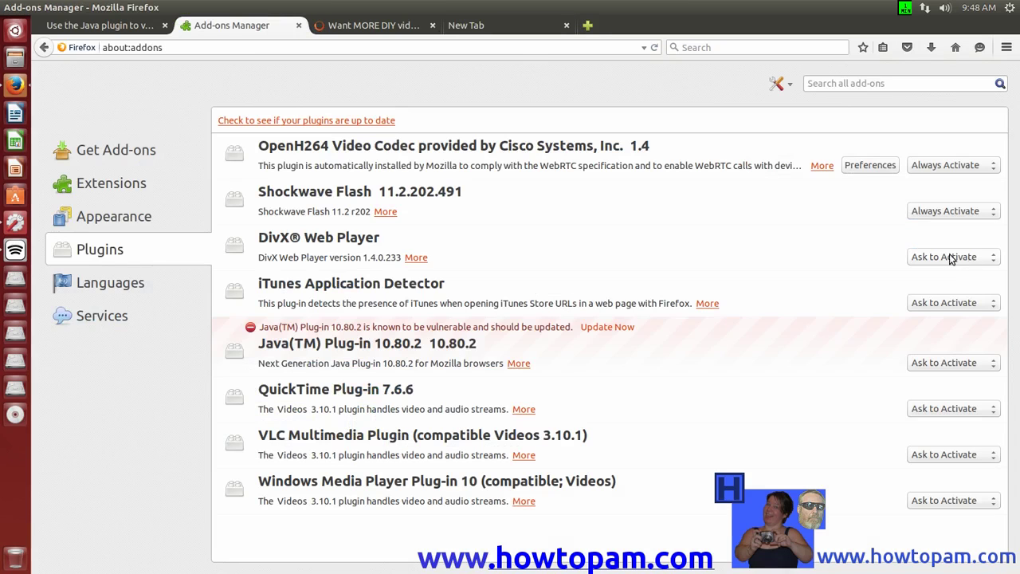
click(117, 152)
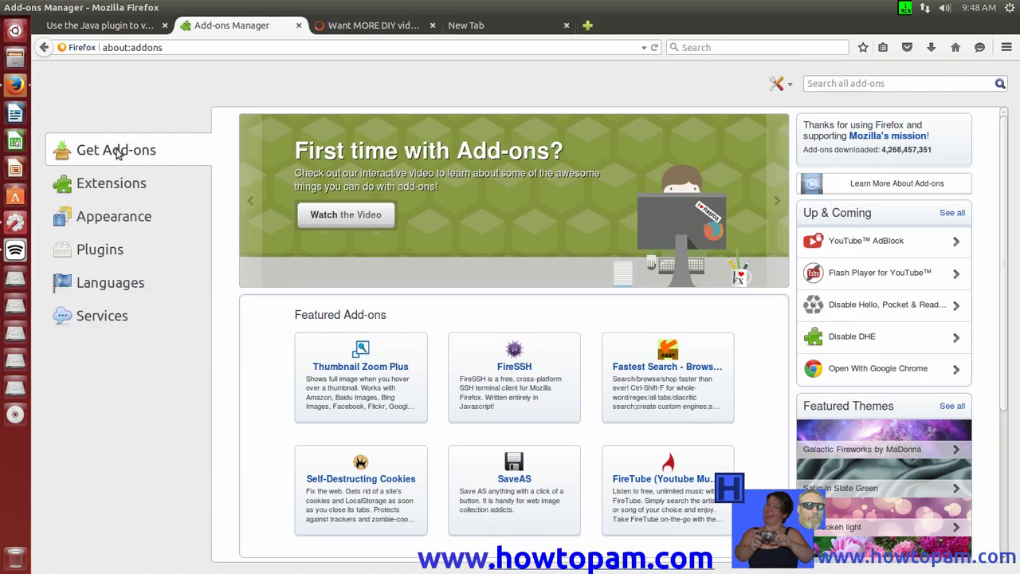
click(107, 252)
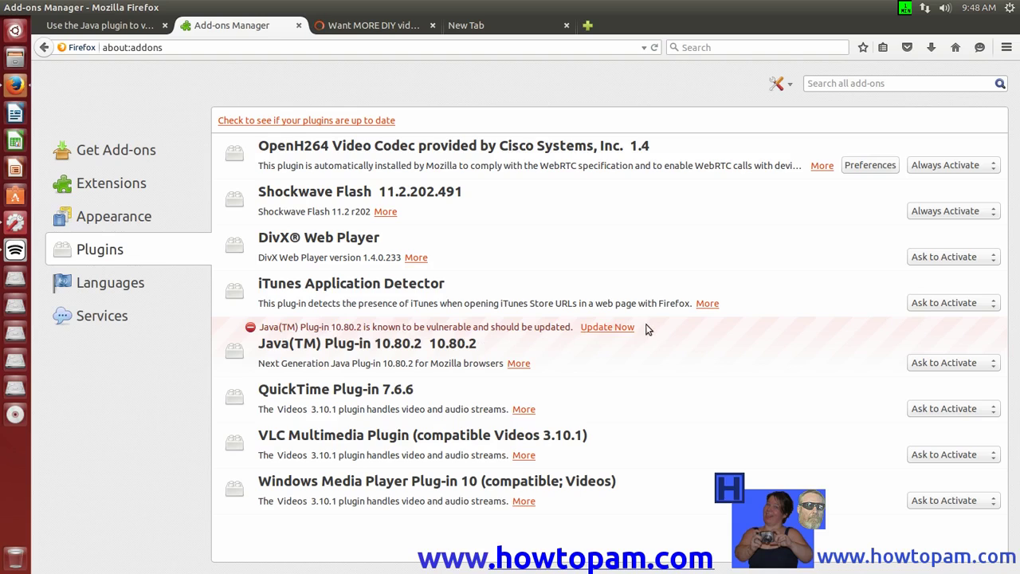
Follow the Java plug-in's update link through Mozilla's plugin check page to the Java downloads page, closing the Add-ons Manager along the way.
click(616, 328)
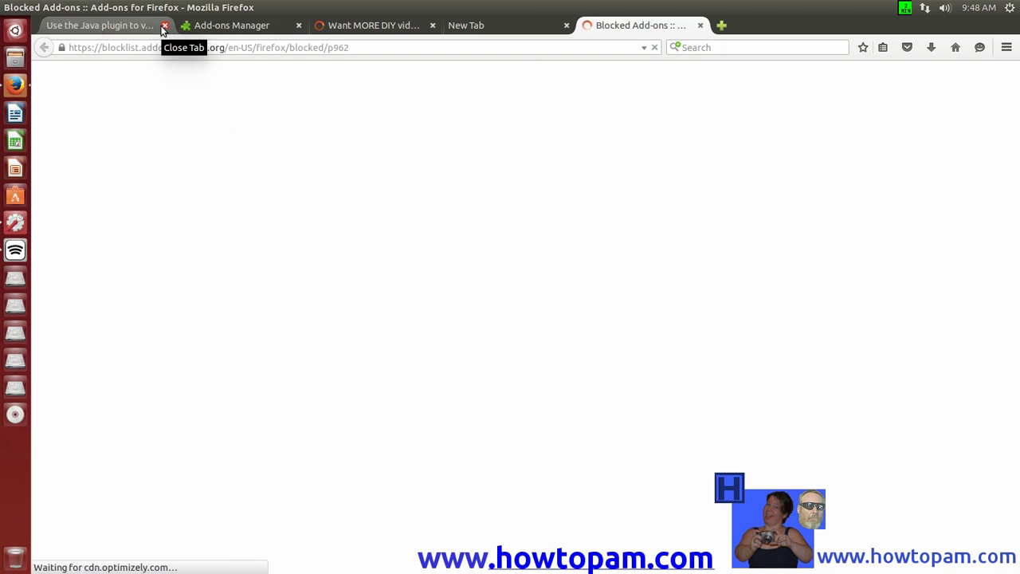
click(216, 27)
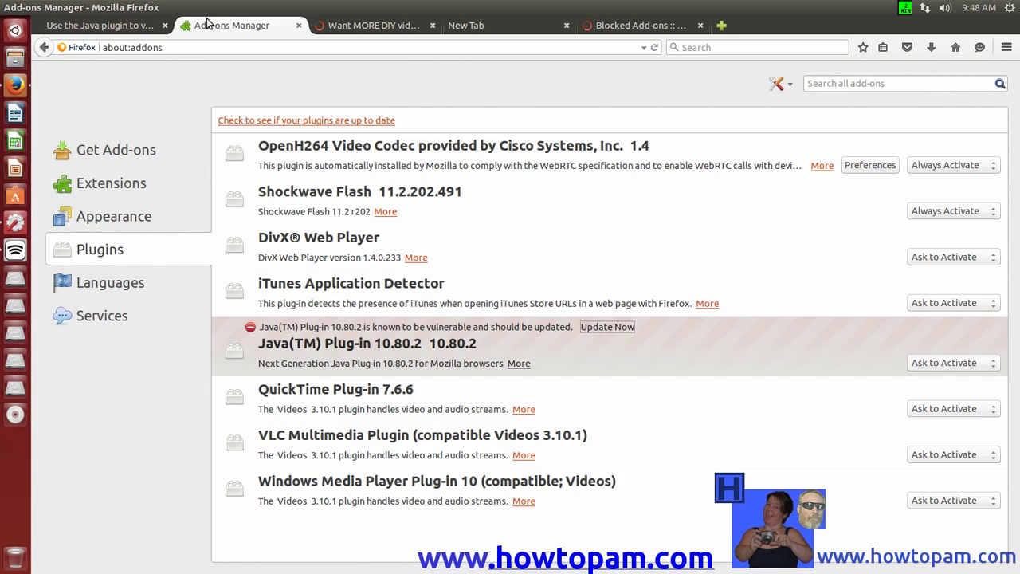
click(299, 26)
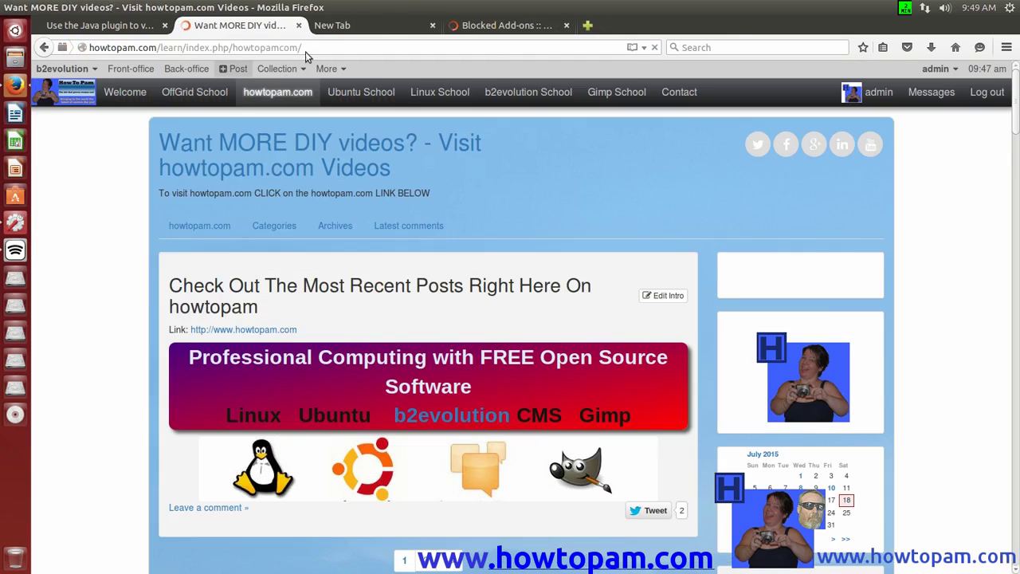
click(486, 26)
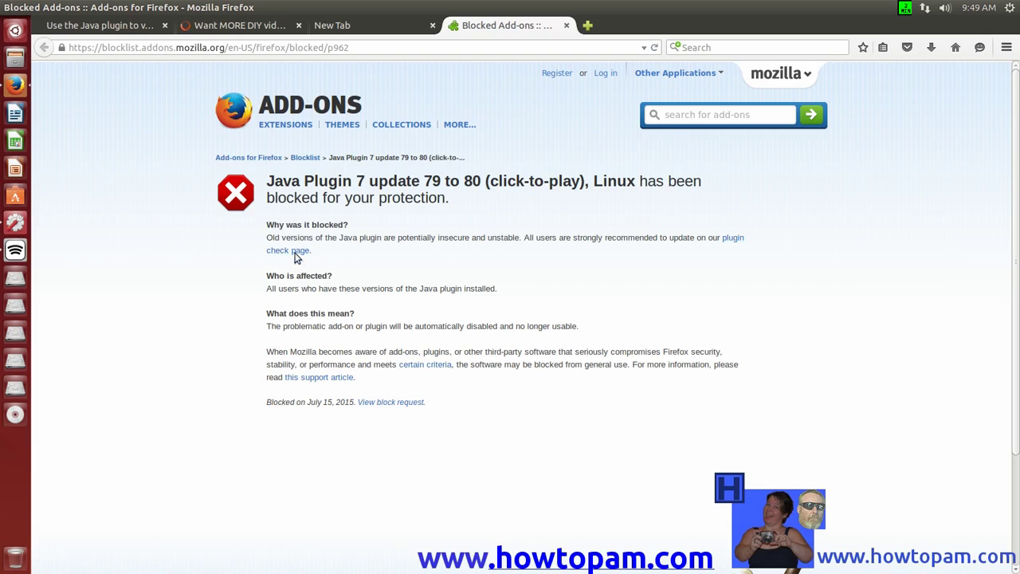
click(734, 240)
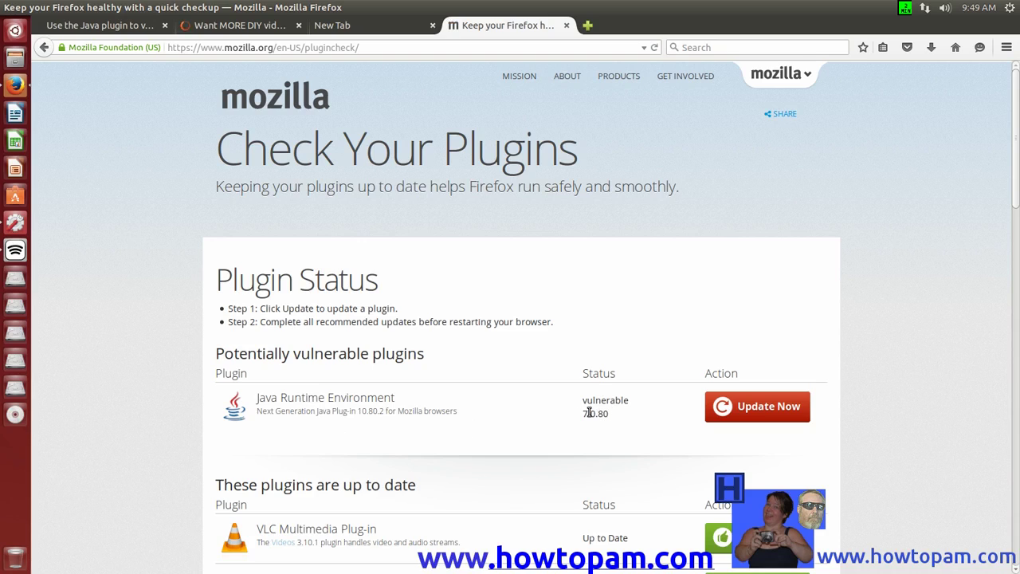
click(753, 407)
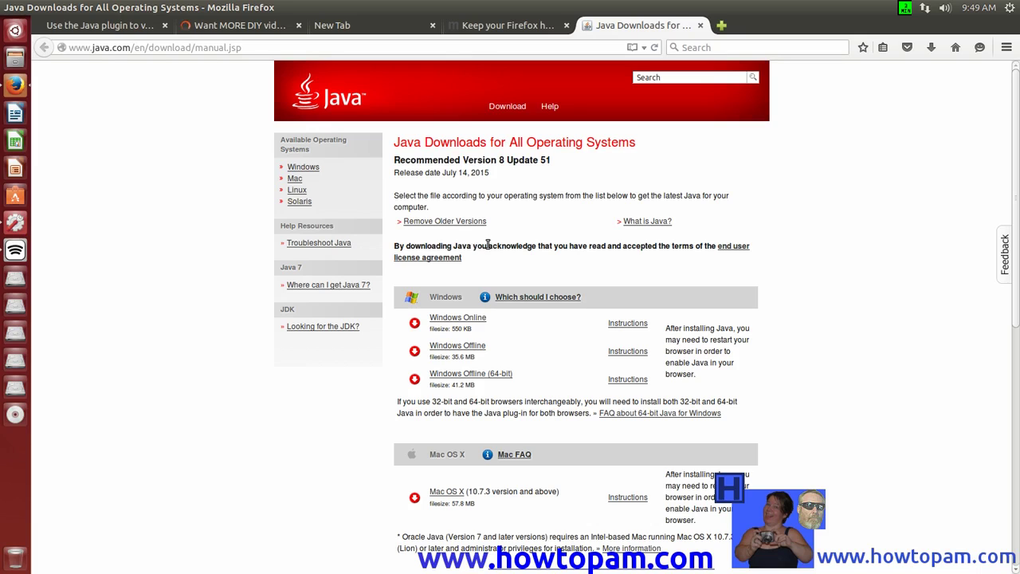
Find the Linux downloads and read the Linux x64 installation instructions, covering the download and install procedures.
scroll(478, 255, down, 1)
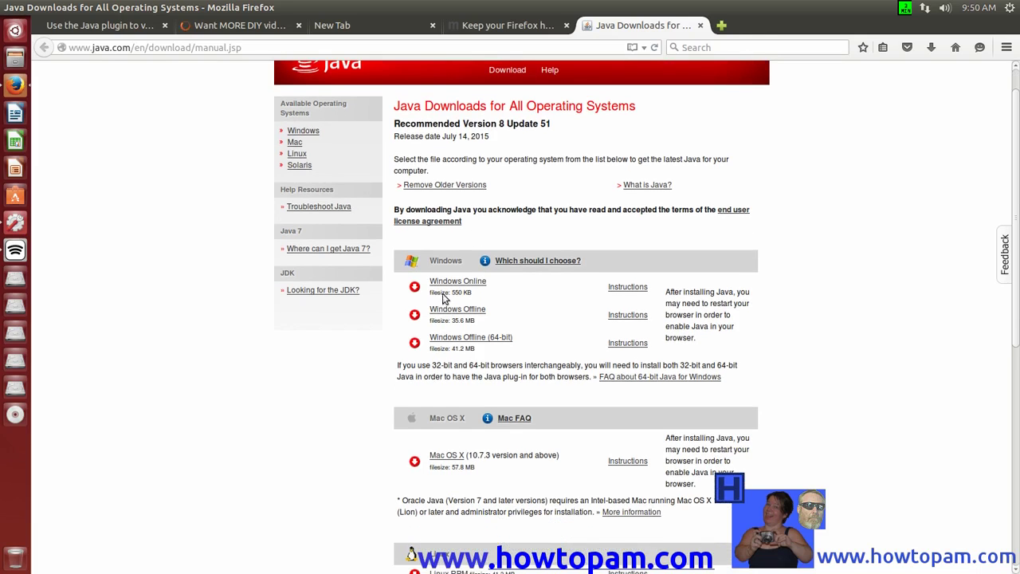
scroll(458, 338, down, 2)
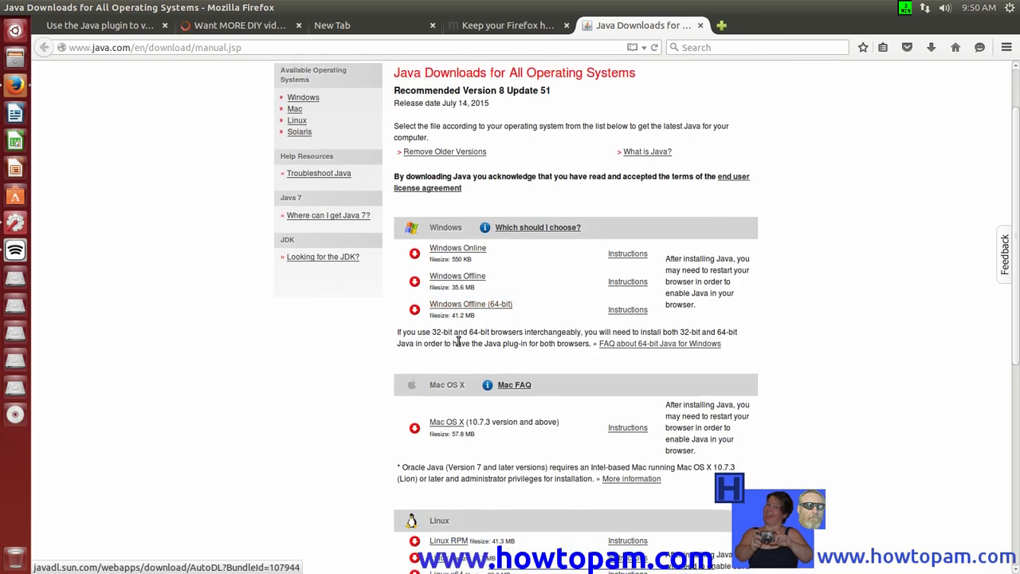
scroll(462, 378, down, 3)
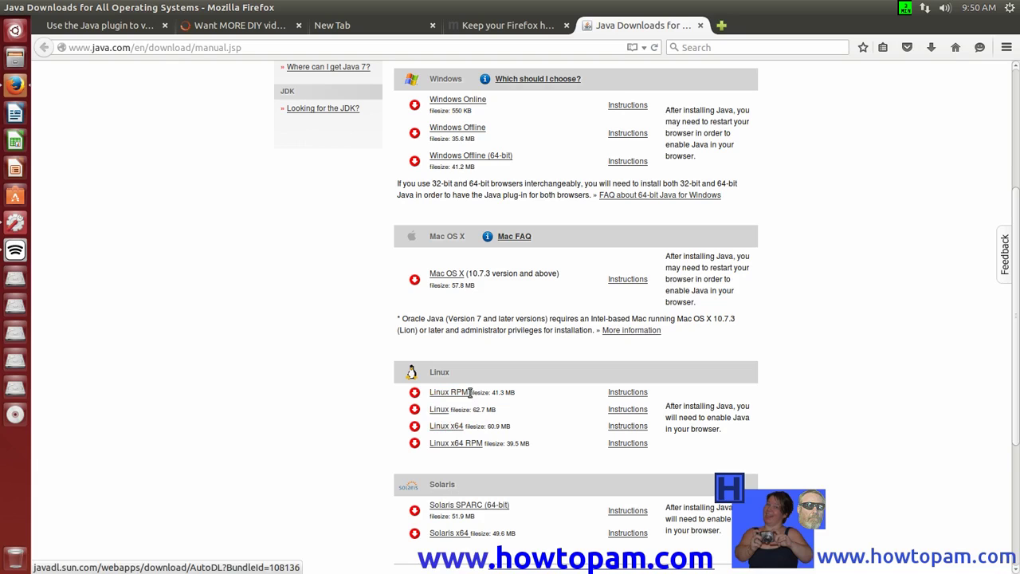
click(437, 396)
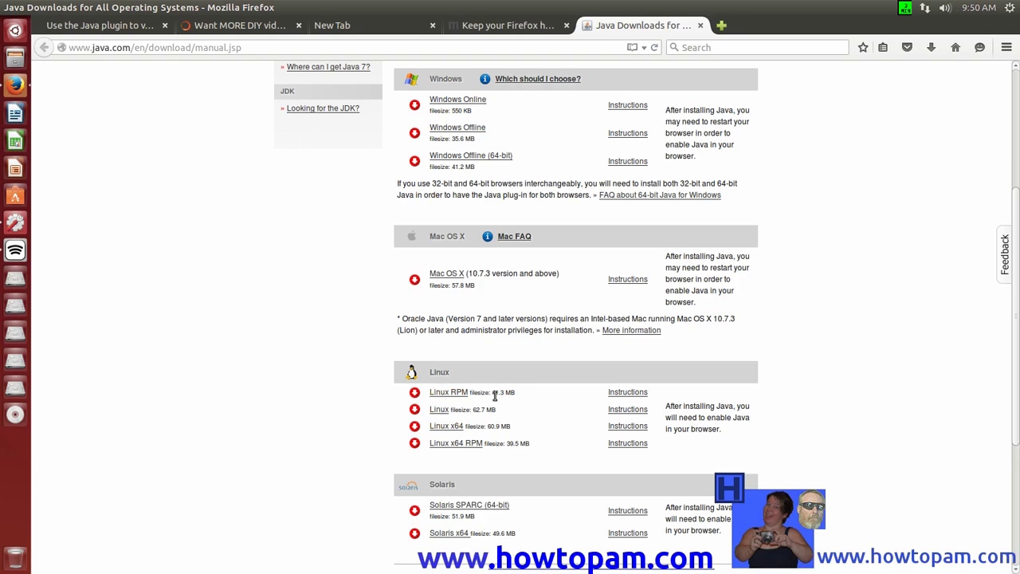
scroll(494, 395, down, 2)
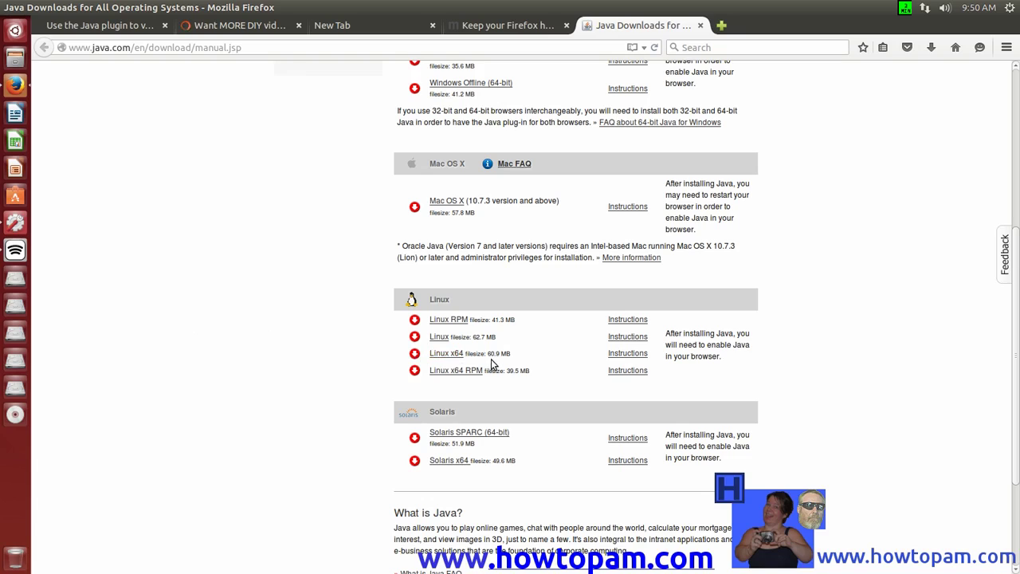
click(628, 353)
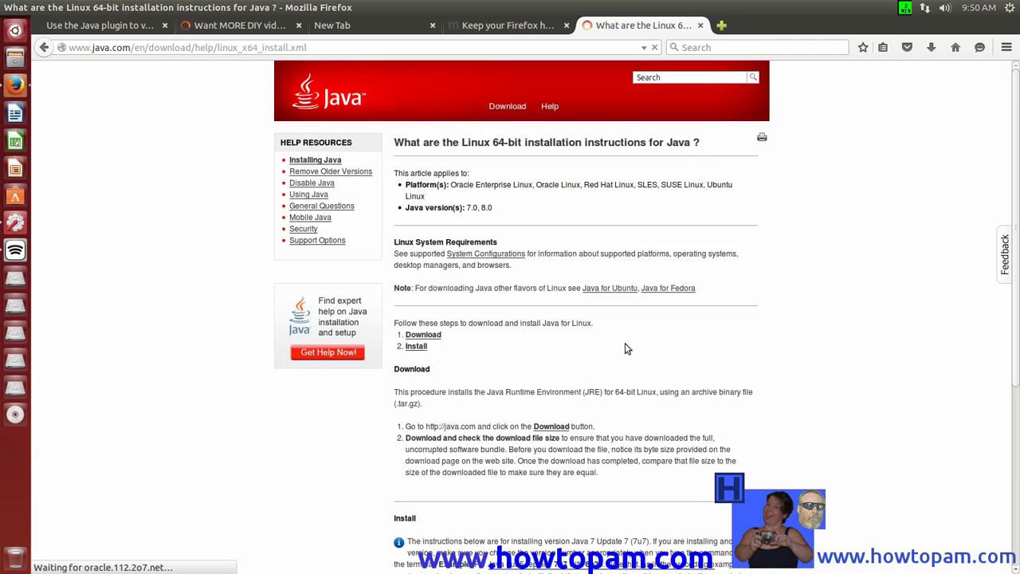
scroll(458, 375, down, 3)
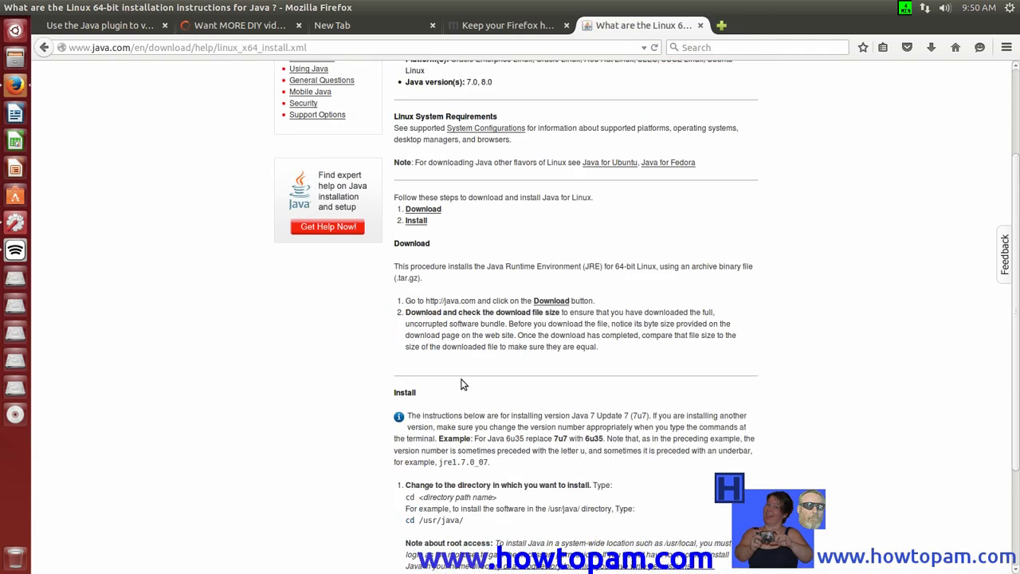
scroll(468, 394, down, 3)
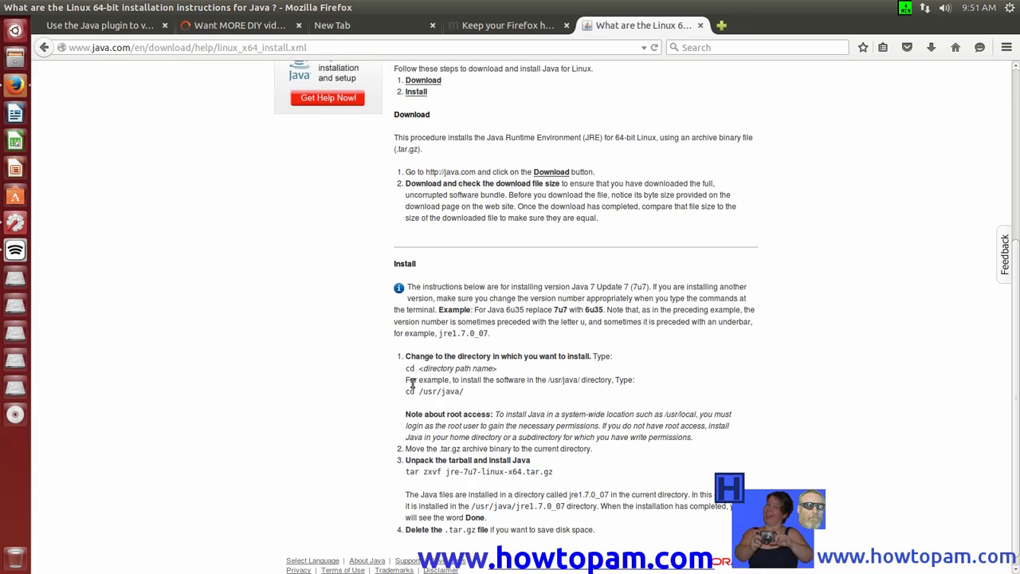
scroll(412, 383, up, 4)
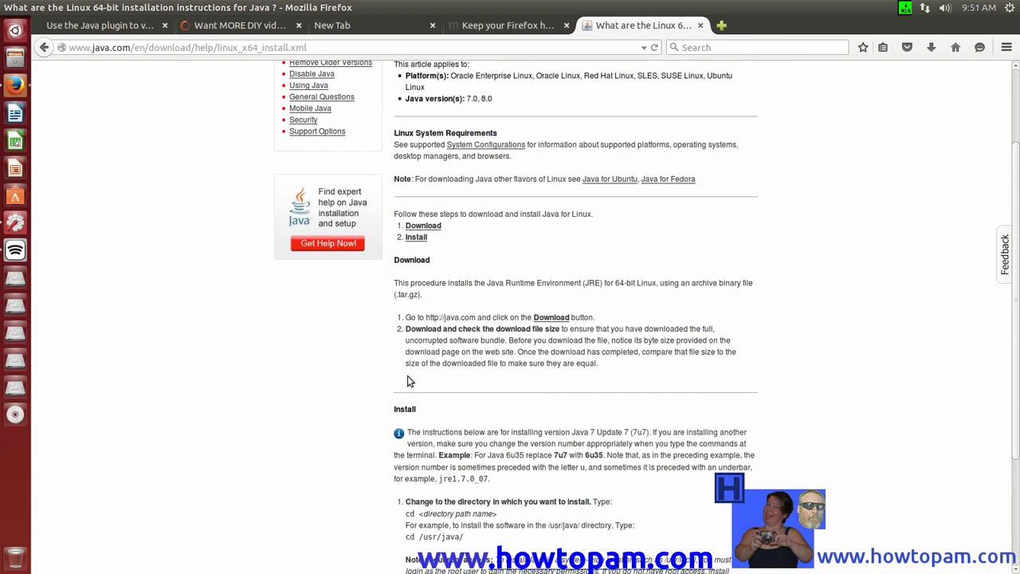
scroll(408, 346, up, 3)
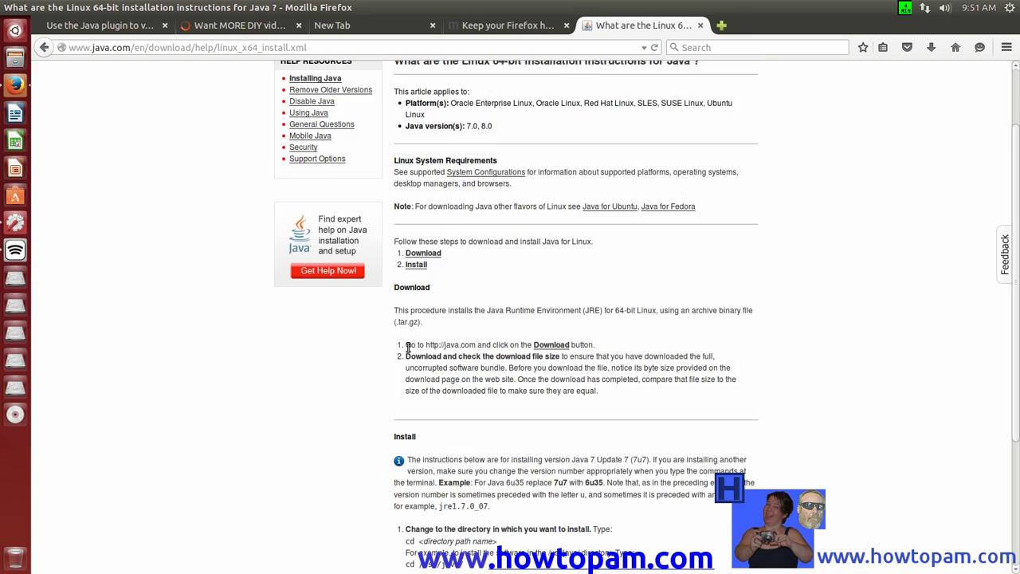
Return to the Java downloads page and download the Linux x64 package, saving jre-8u51-linux-x64.tar.gz as a file.
click(45, 47)
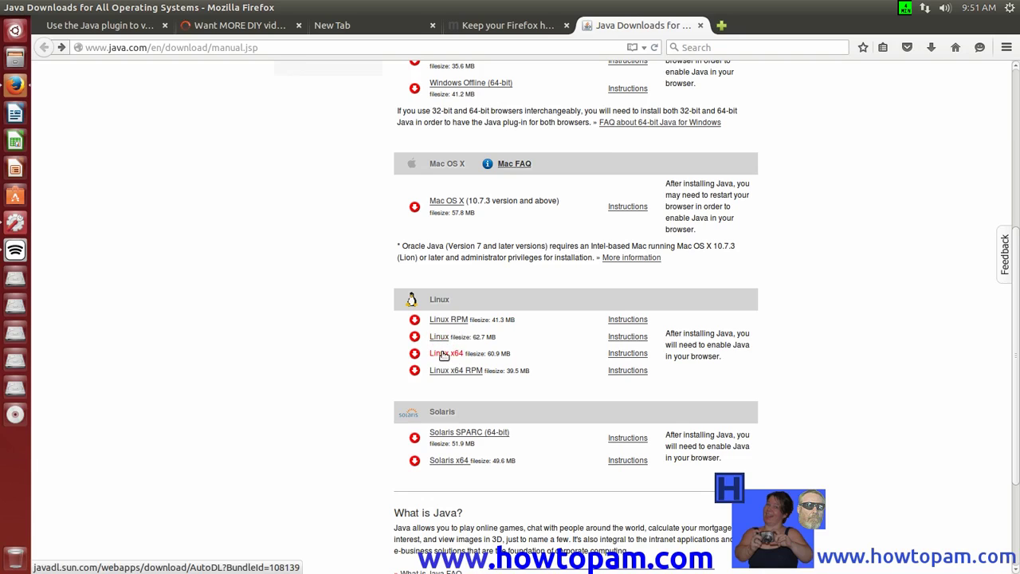
click(443, 355)
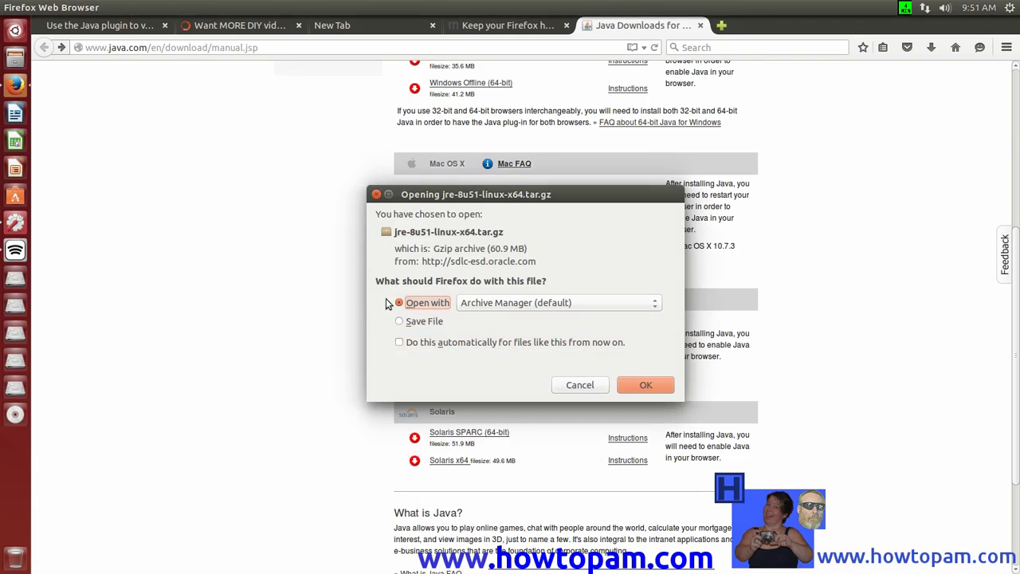
click(400, 323)
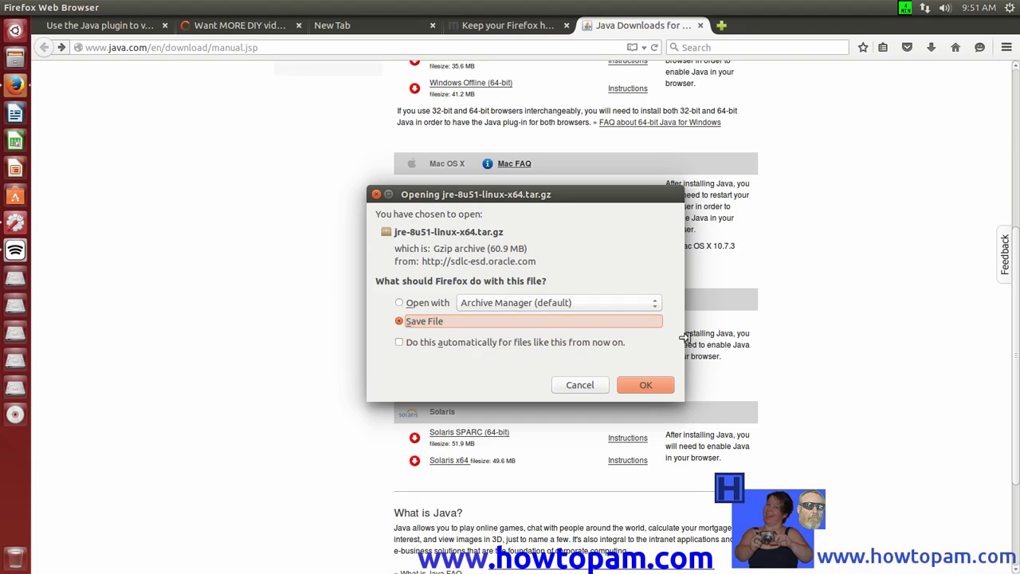
click(646, 386)
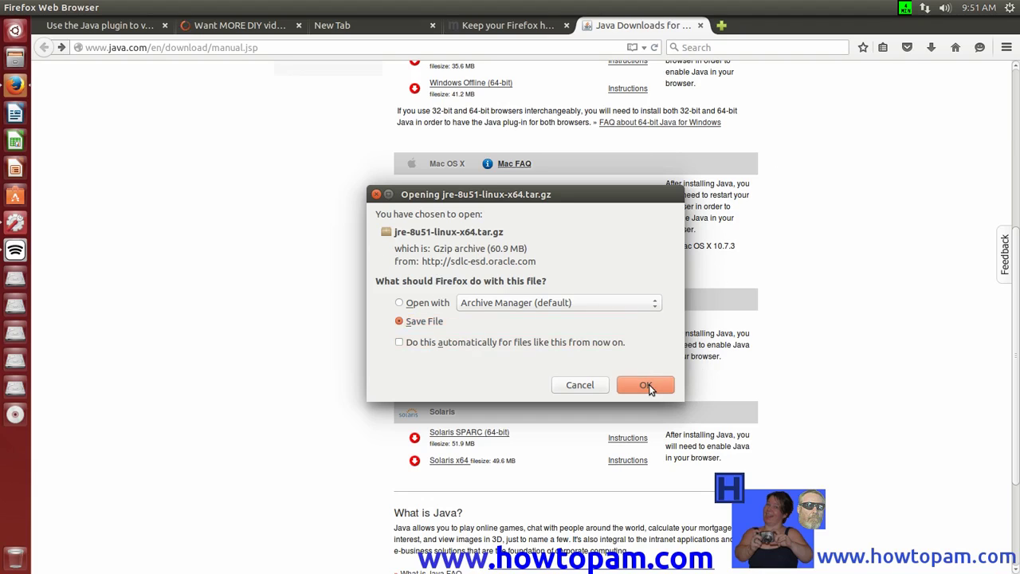
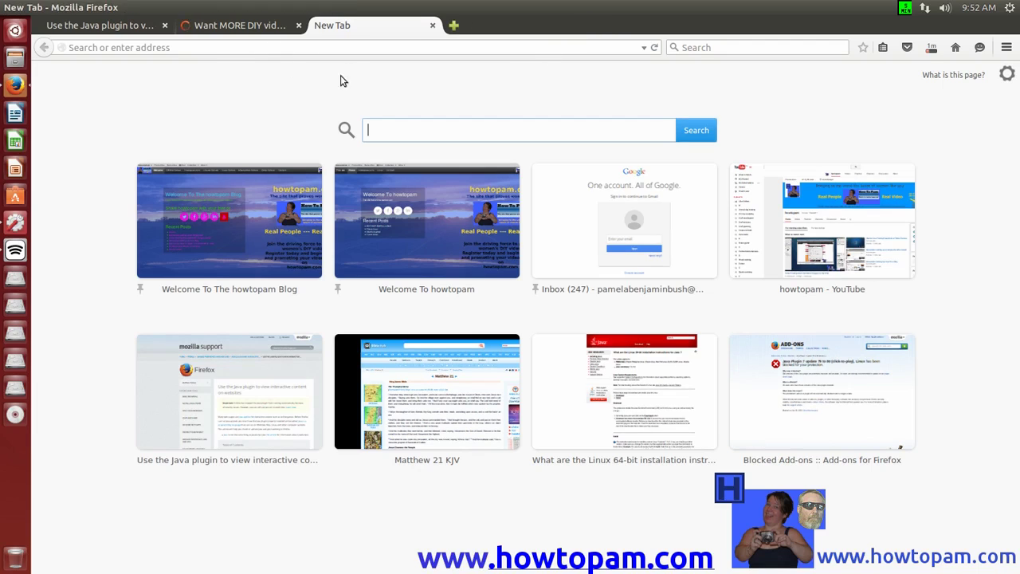
Close the blank tab and the Mozilla support article about the Java plugin, keeping only the howtopam.com page open.
click(244, 28)
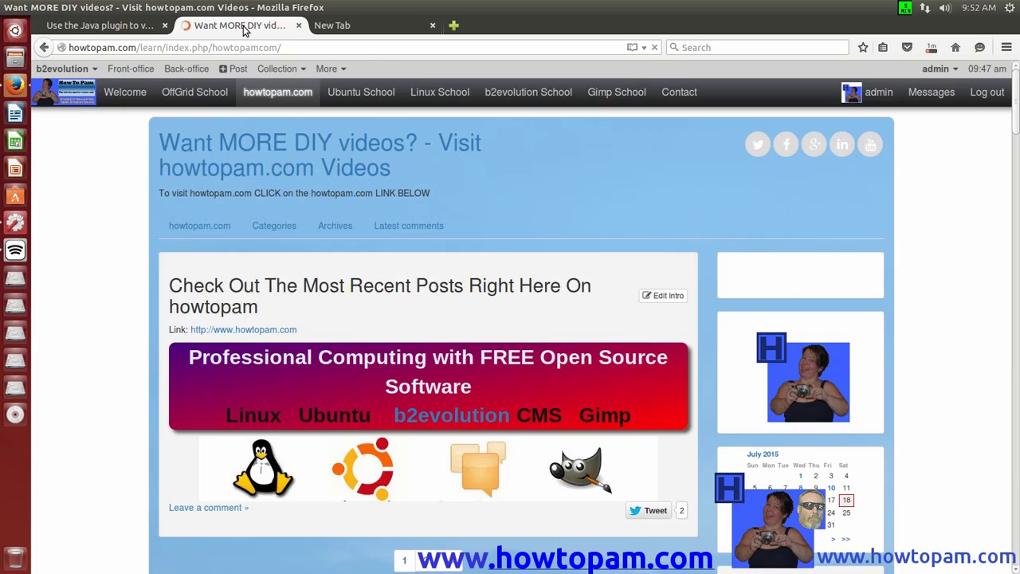
click(433, 25)
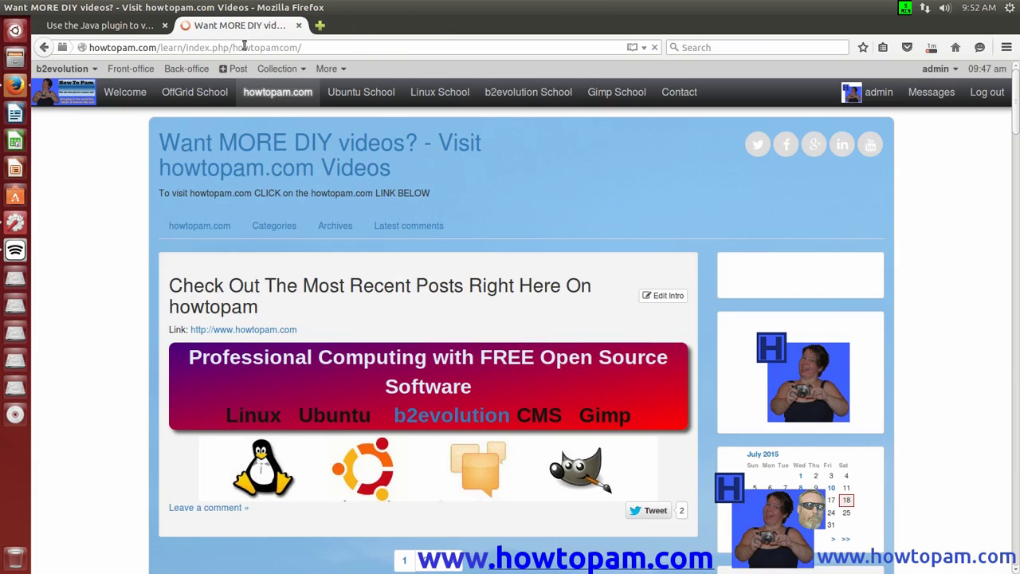
click(111, 28)
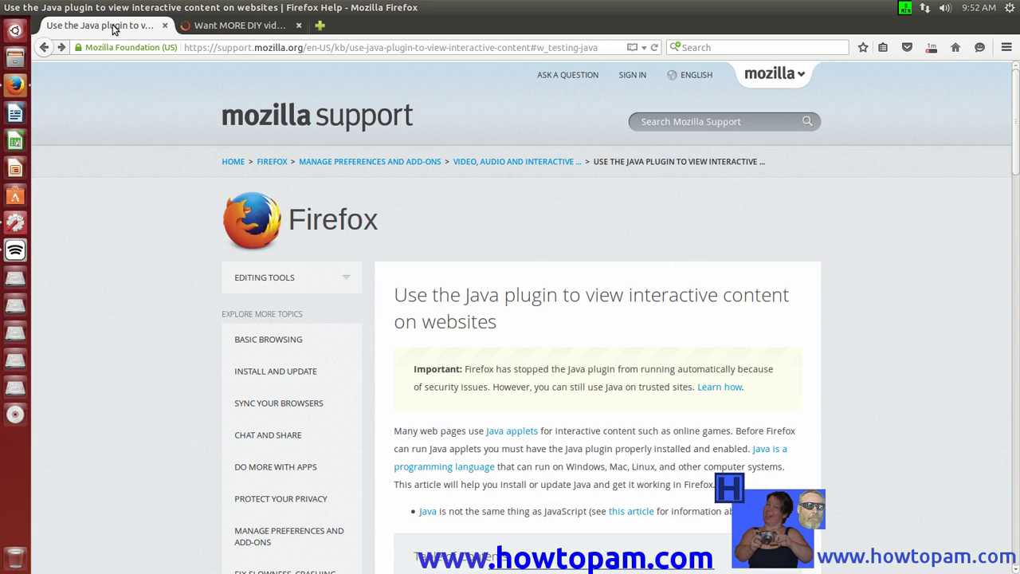
click(165, 26)
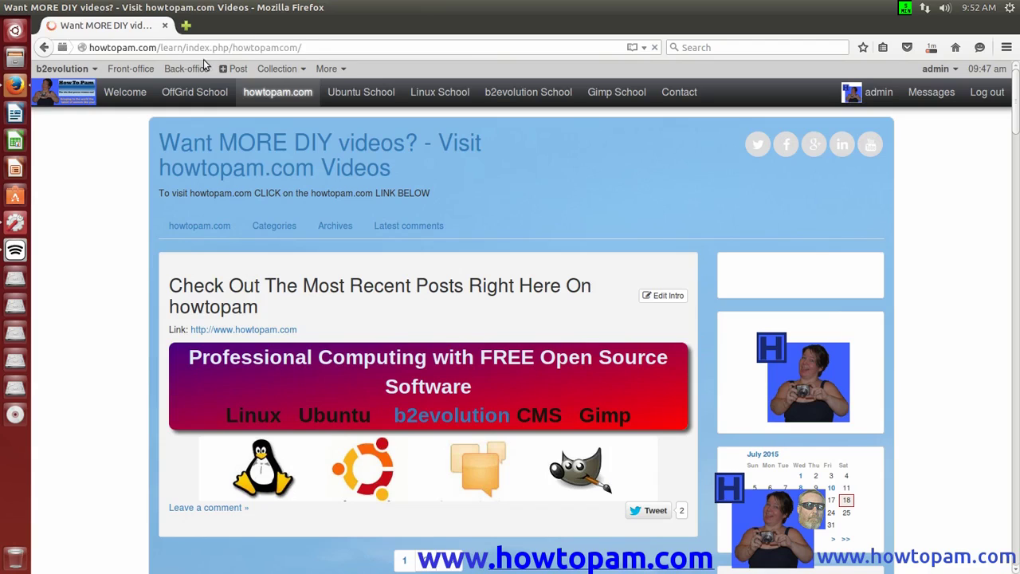
Look through the recent posts on the howtopam.com page.
scroll(624, 227, down, 3)
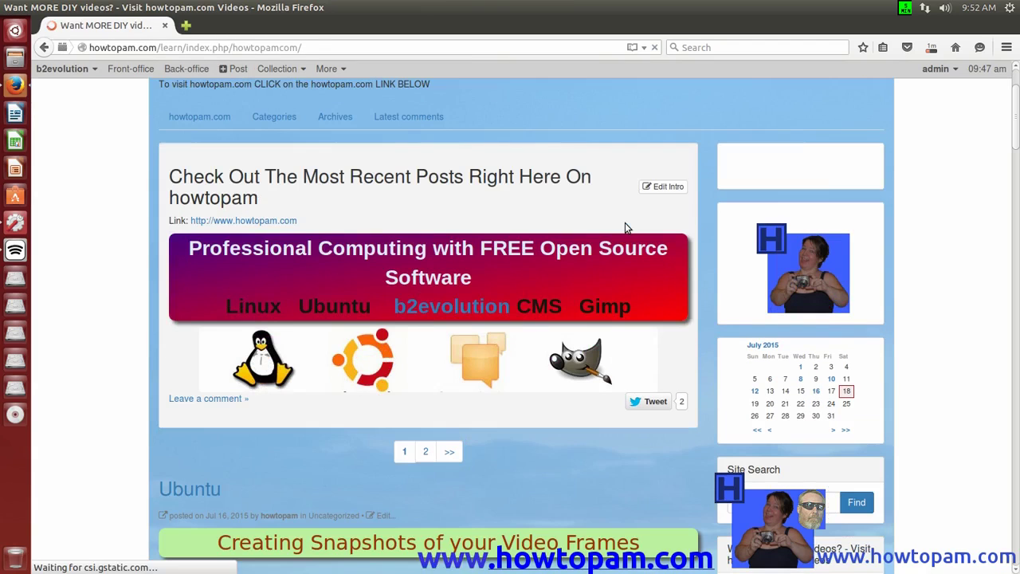
scroll(624, 227, down, 3)
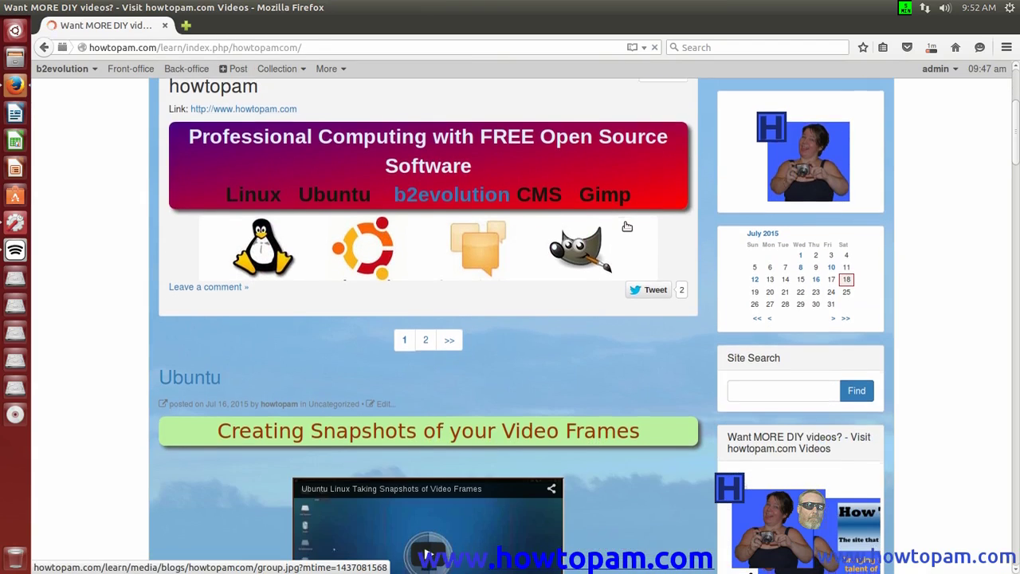
scroll(624, 227, down, 4)
scroll(625, 227, down, 5)
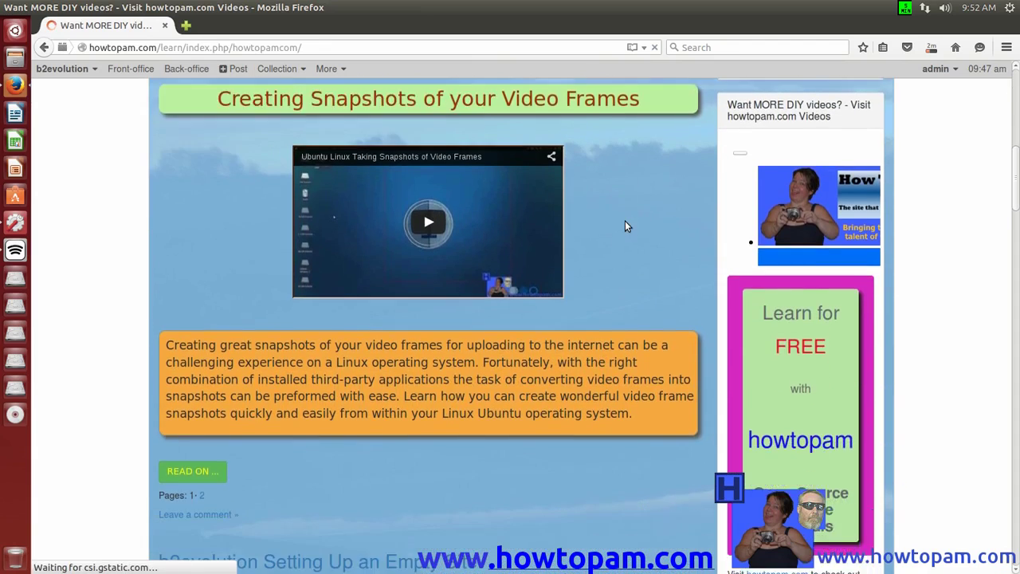
Browse the Ubuntu snapshots, b2evolution and Gimp tutorial posts further down the howtopam.com page, returning to its header.
scroll(626, 225, down, 5)
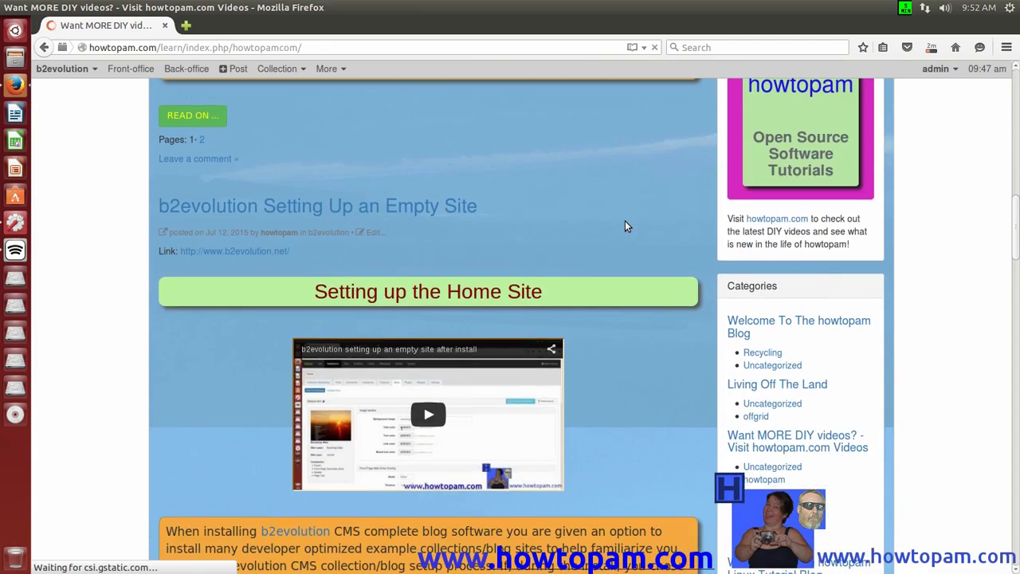
scroll(626, 226, down, 6)
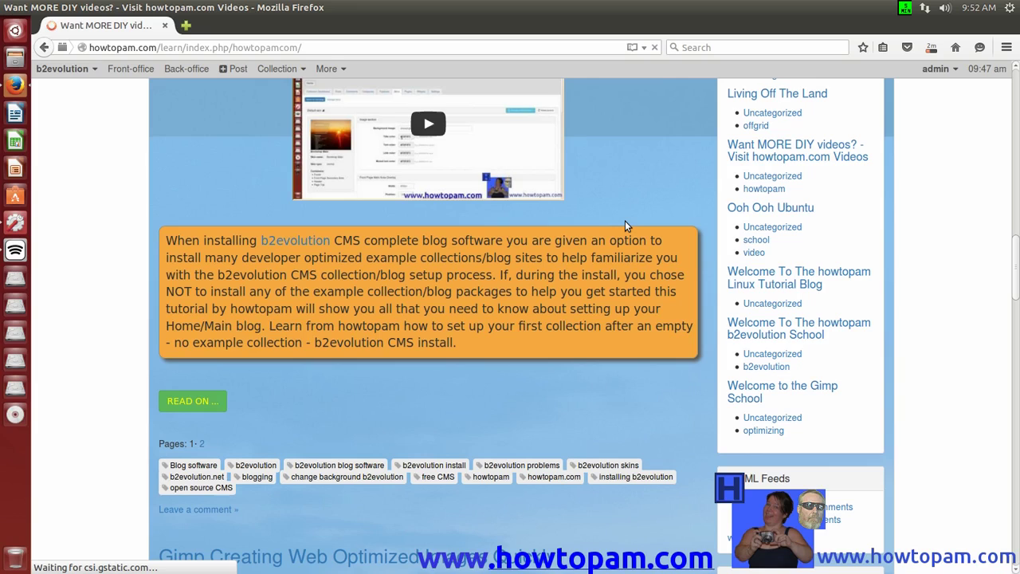
scroll(625, 225, down, 1)
scroll(624, 226, down, 5)
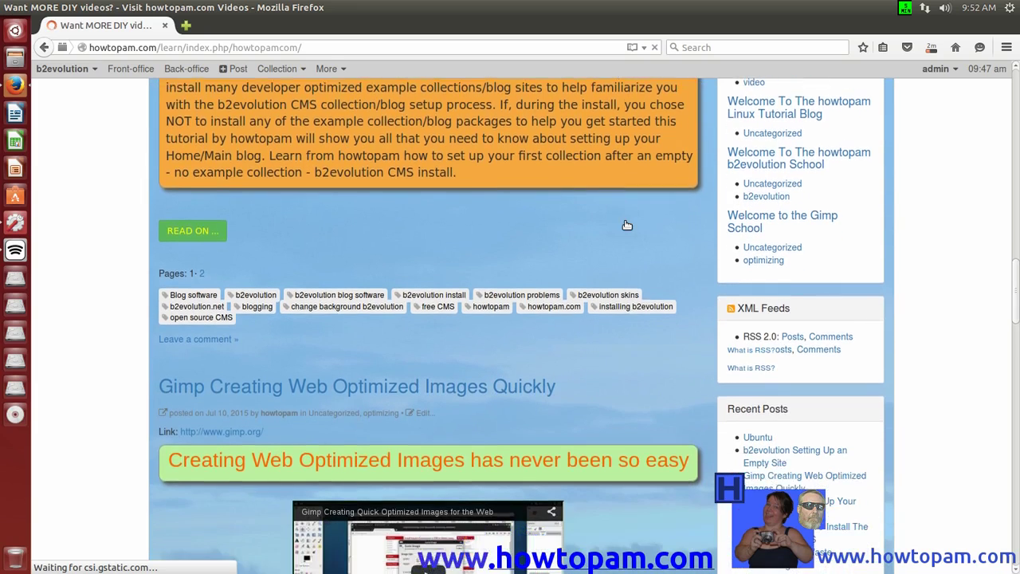
scroll(625, 221, down, 4)
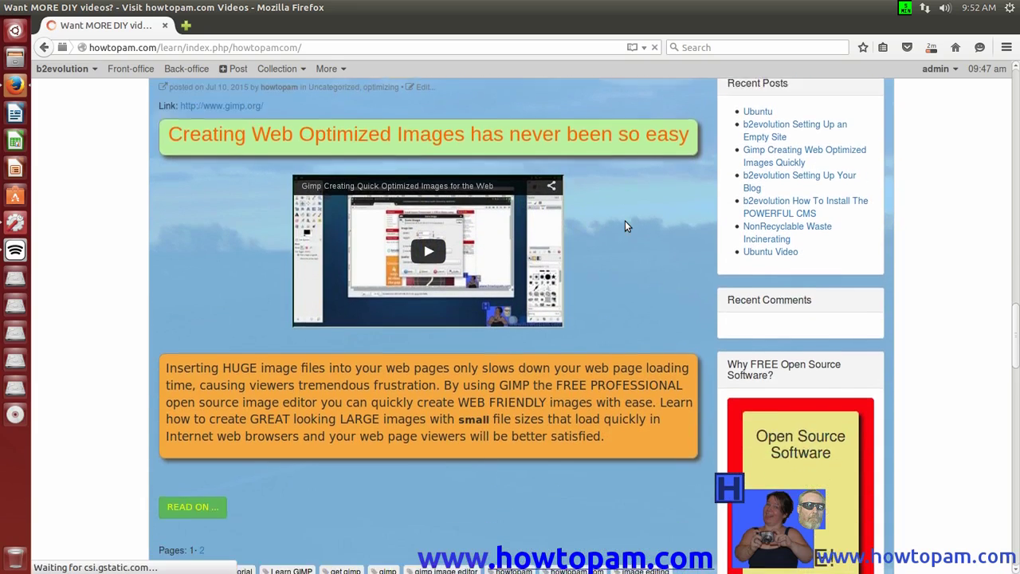
scroll(626, 223, down, 5)
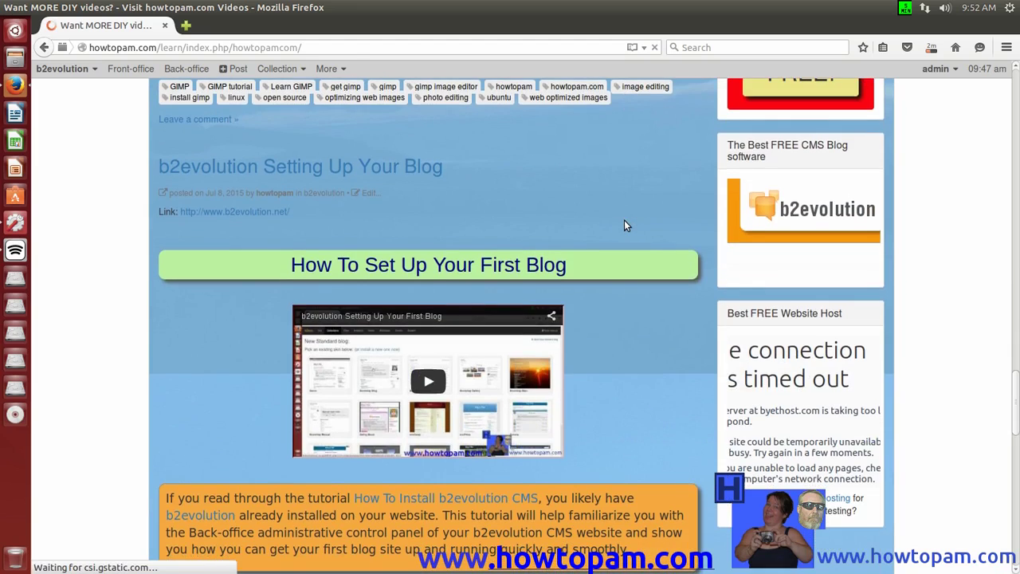
scroll(624, 226, up, 7)
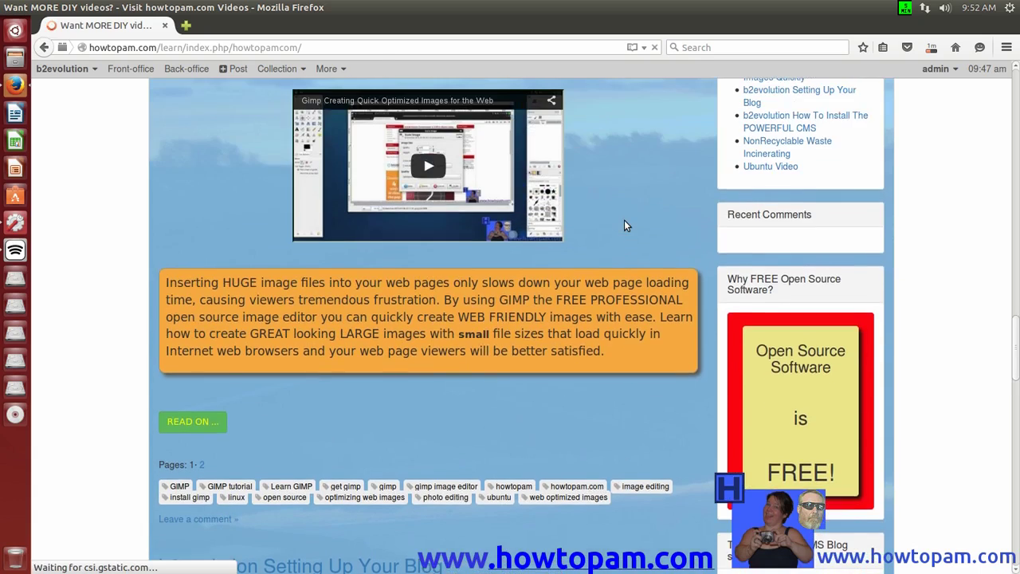
scroll(624, 223, up, 7)
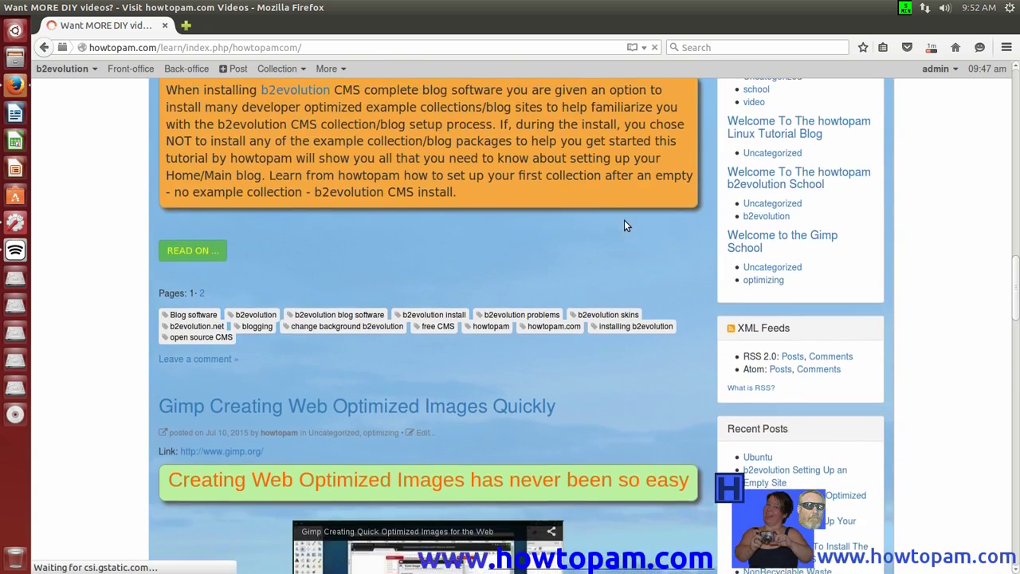
scroll(624, 225, up, 7)
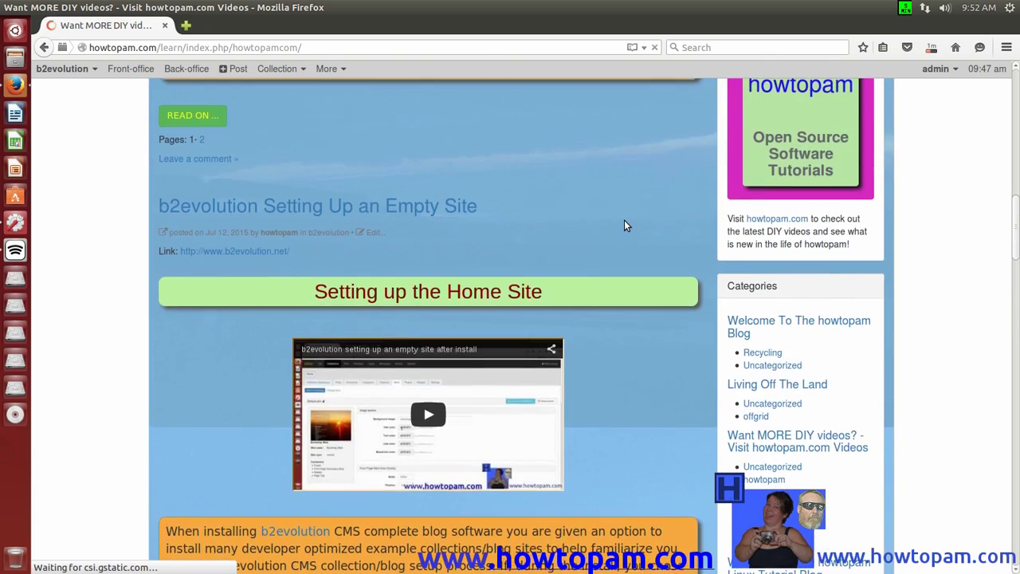
scroll(624, 226, up, 8)
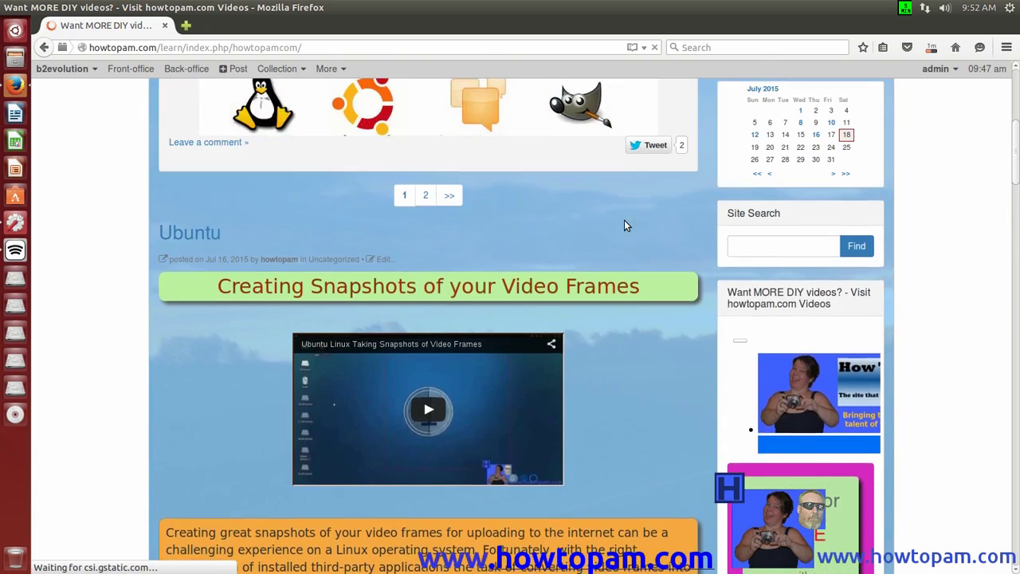
scroll(624, 226, up, 6)
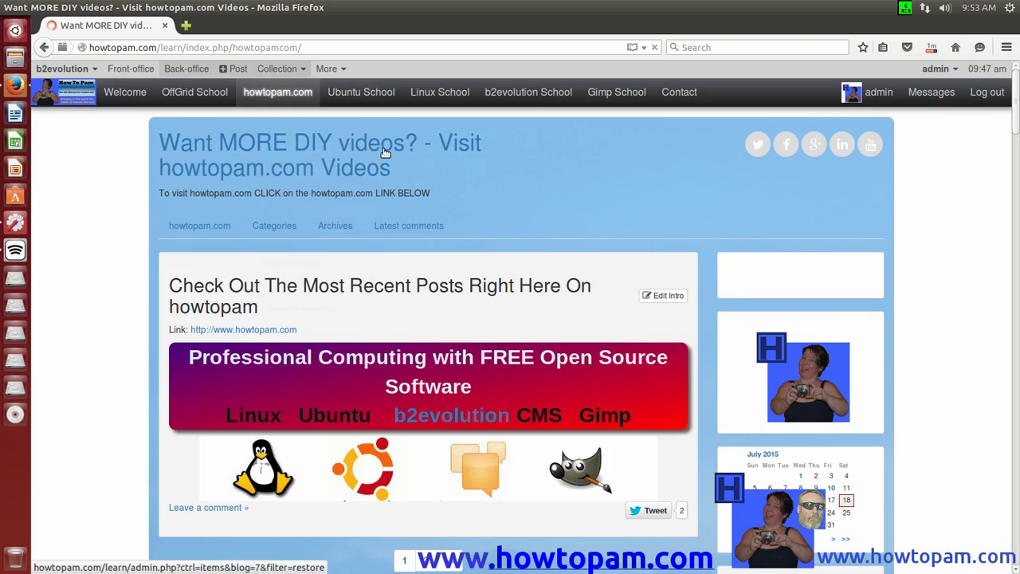
Open the Linux School blog and look over its front page, including the Learning To LOVE Linux introduction and the Ubuntu post.
click(438, 94)
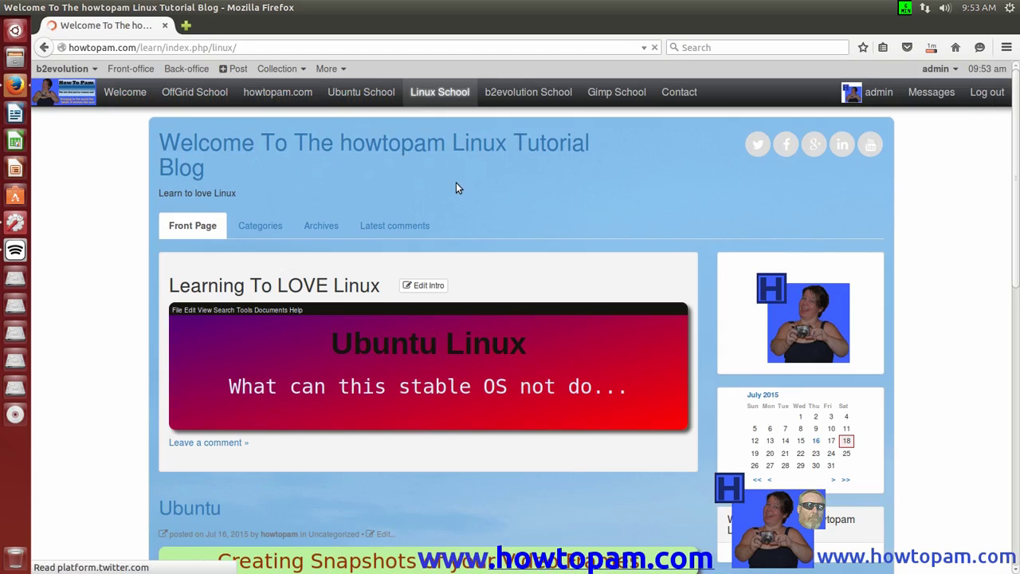
scroll(455, 183, down, 2)
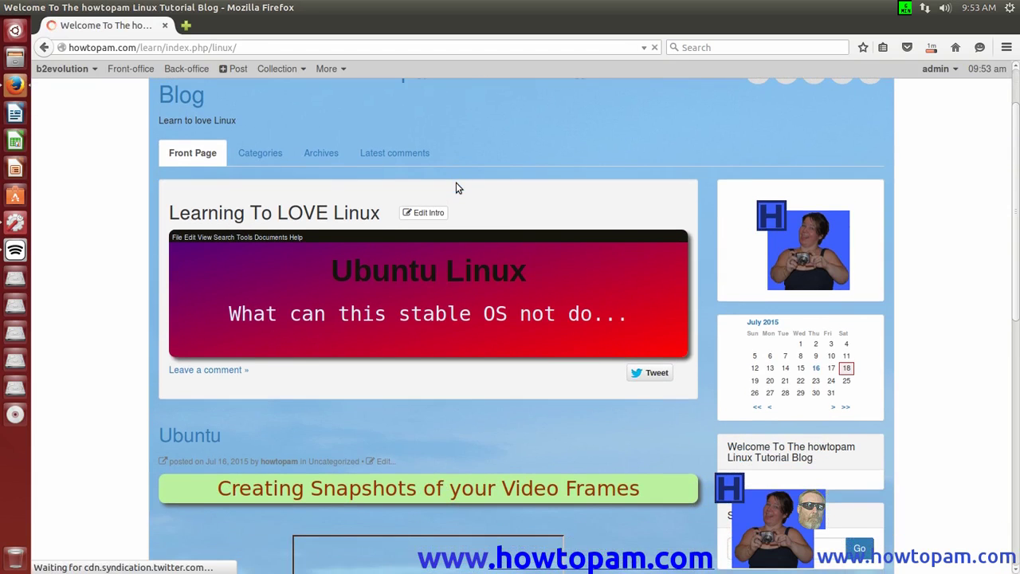
scroll(455, 183, down, 2)
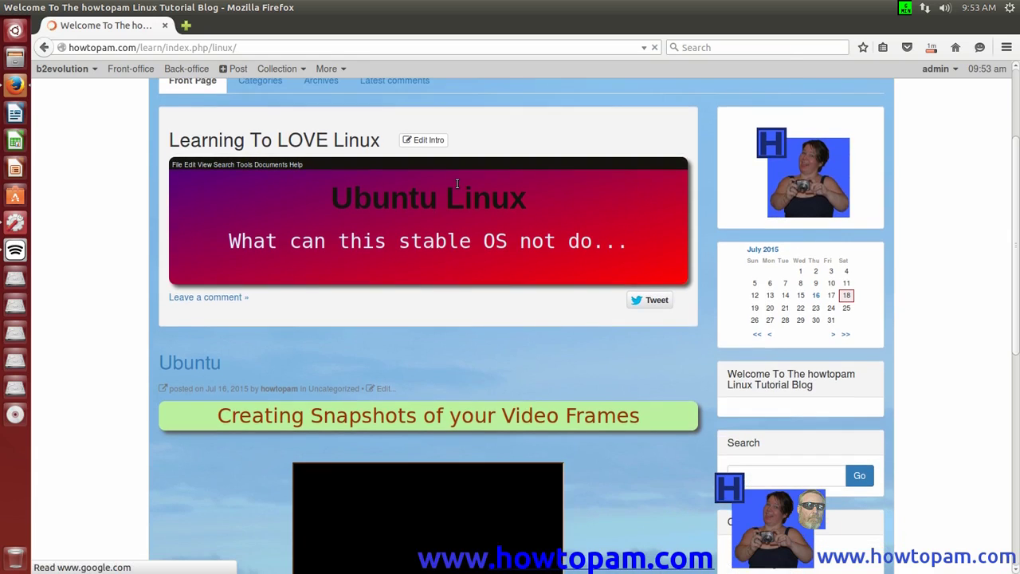
scroll(455, 187, down, 1)
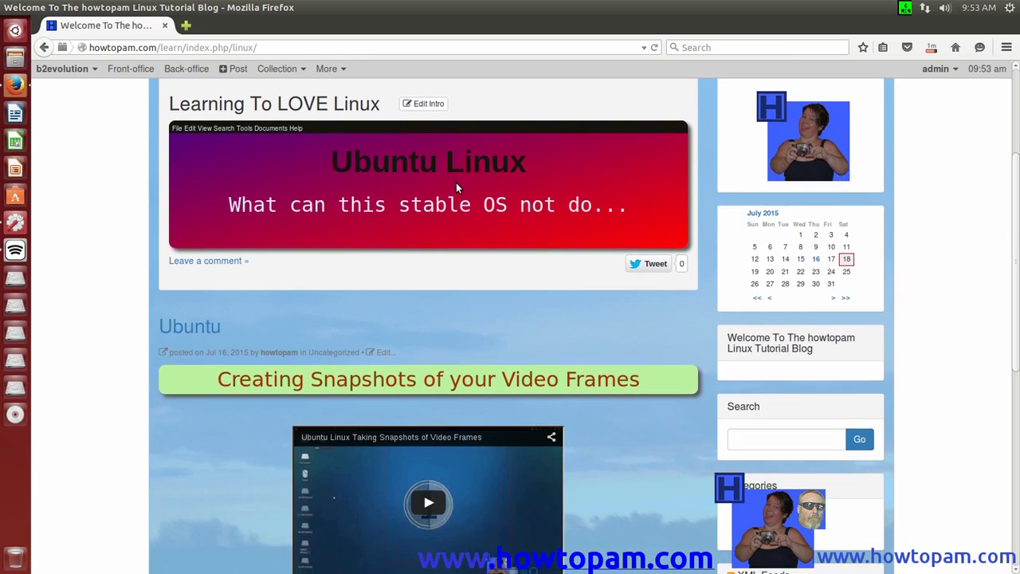
scroll(455, 187, up, 2)
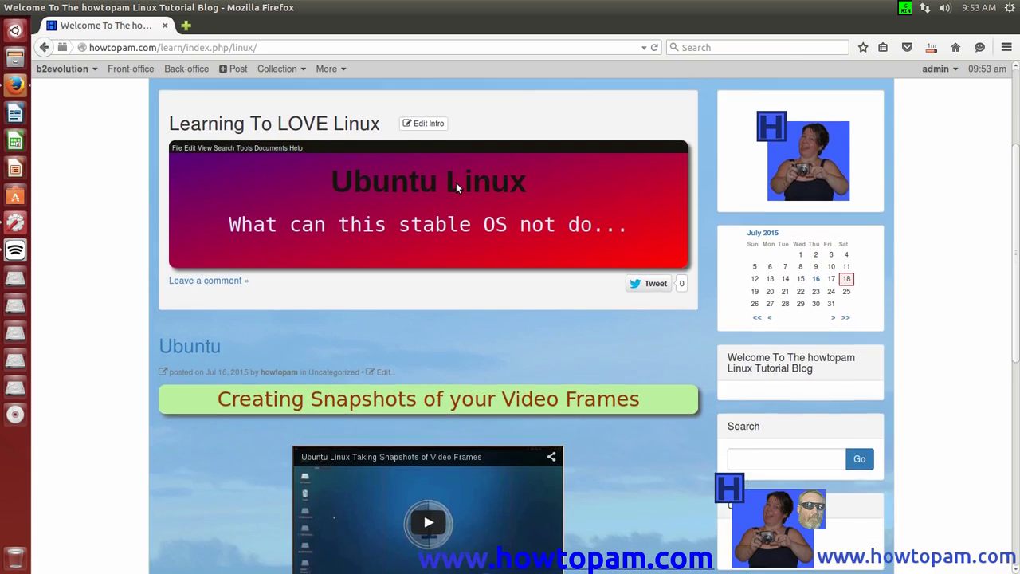
scroll(456, 187, down, 3)
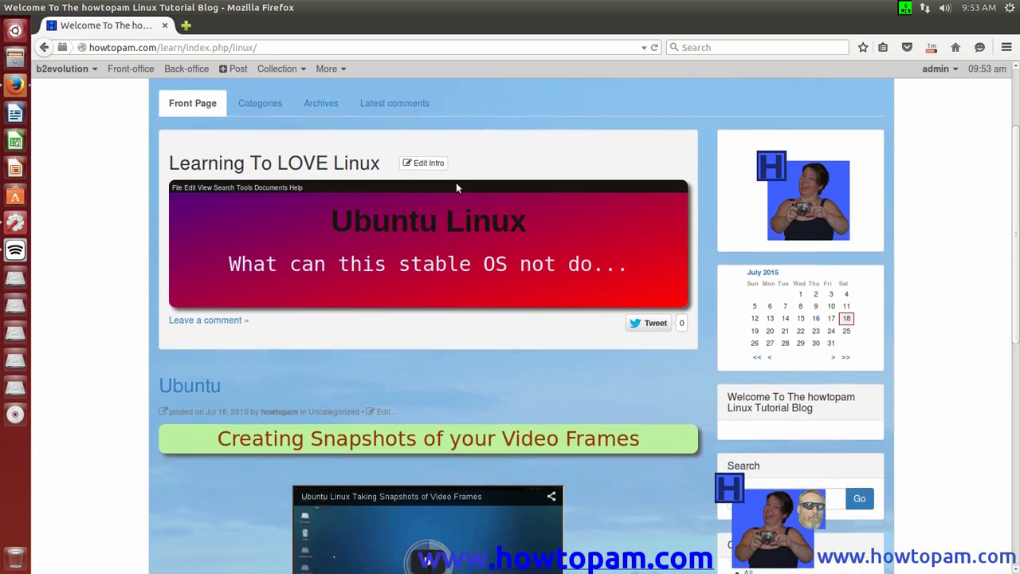
scroll(456, 188, up, 3)
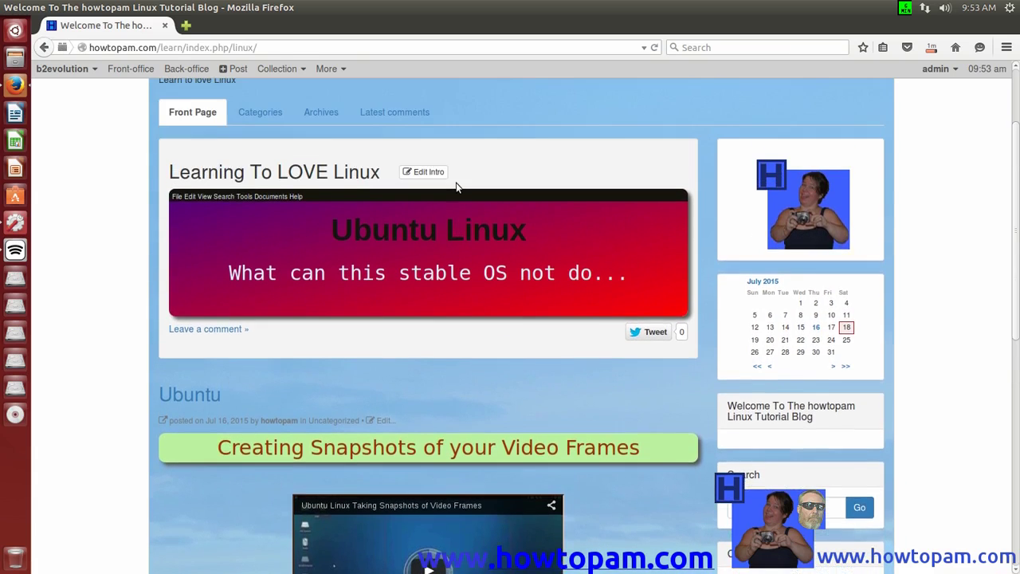
scroll(456, 184, up, 3)
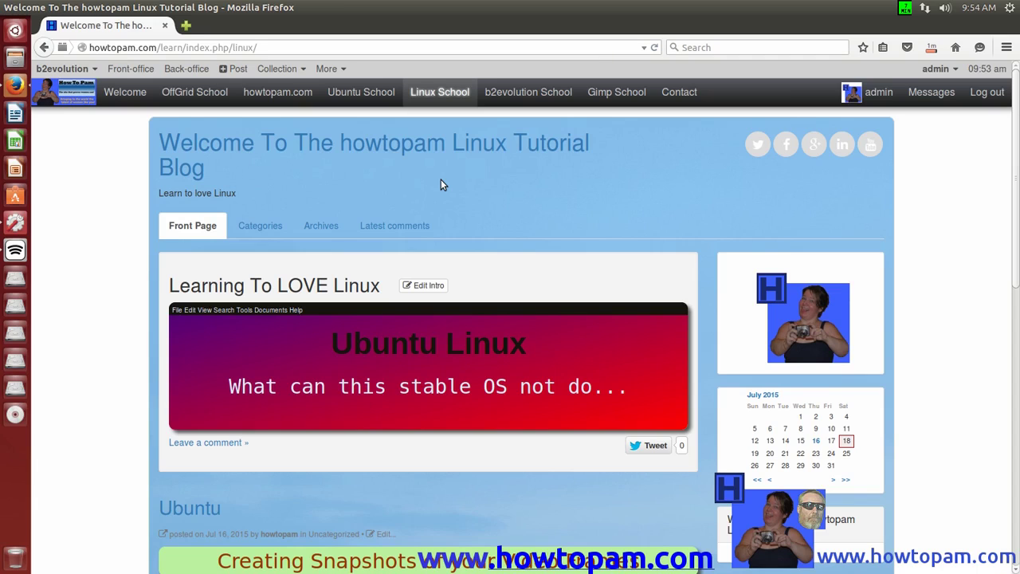
scroll(440, 179, down, 1)
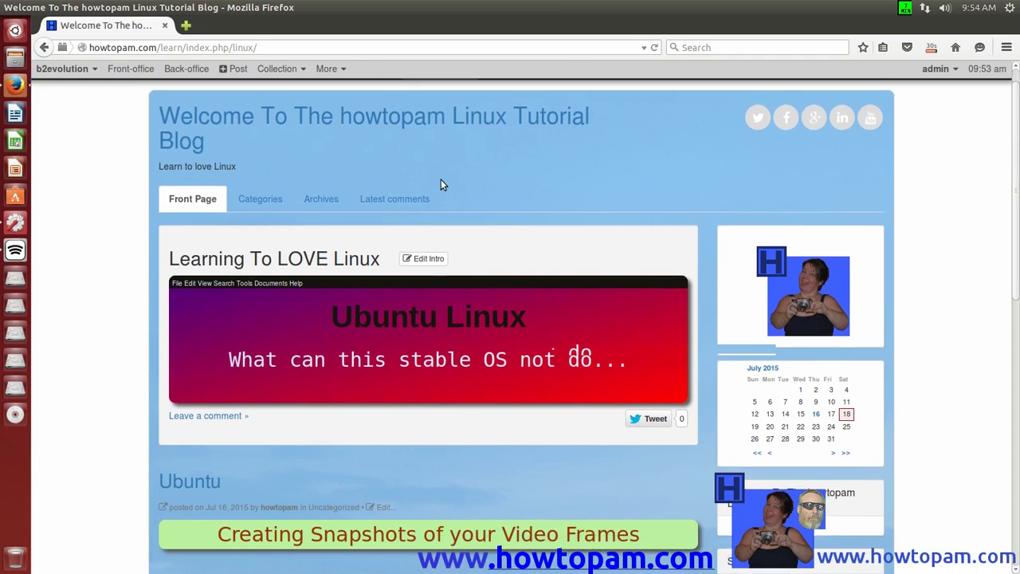
scroll(441, 184, up, 1)
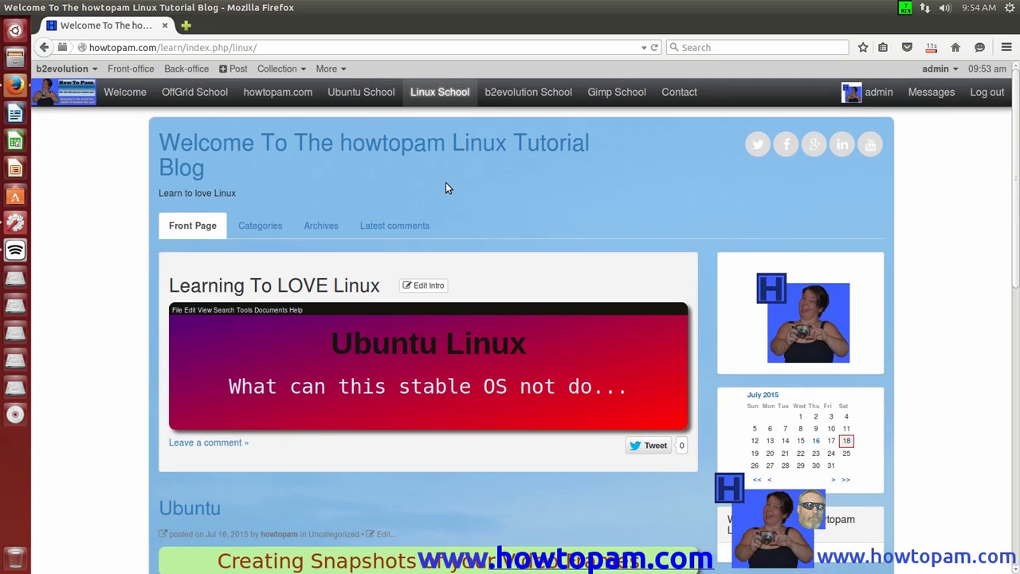
scroll(444, 187, down, 1)
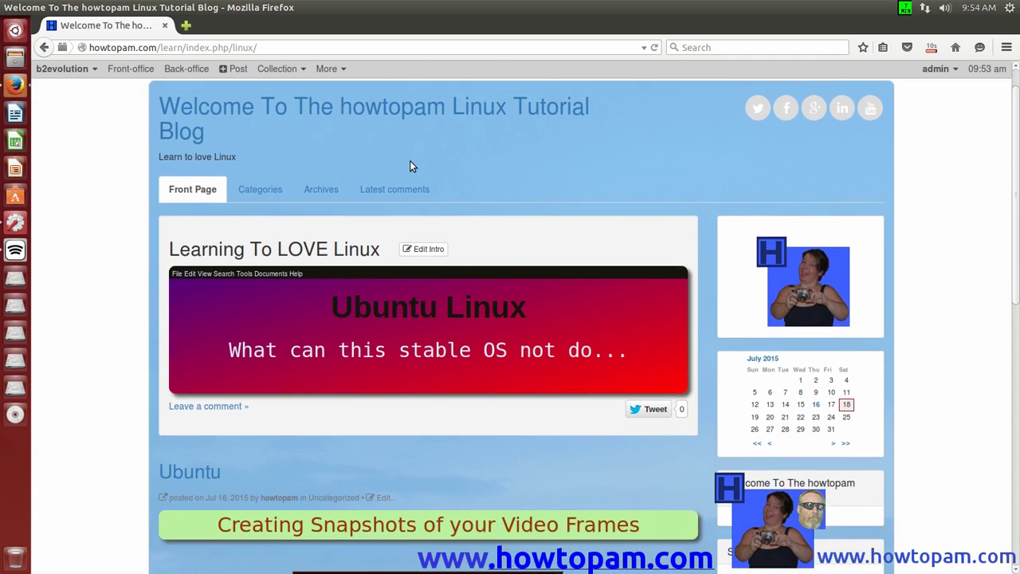
scroll(410, 166, up, 1)
Visit the Ubuntu School blog and return to the howtopam.com blog page.
click(362, 94)
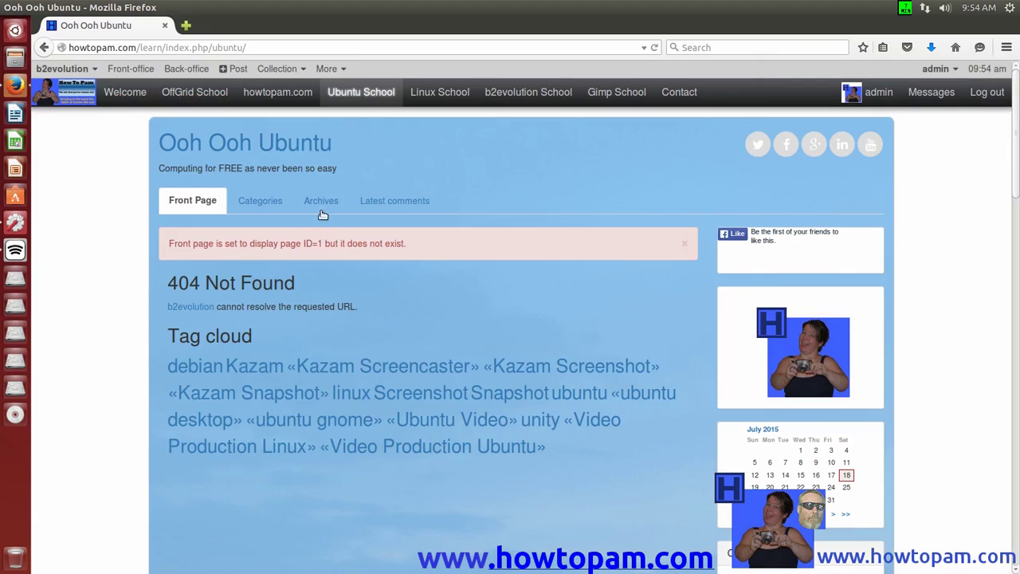
click(272, 94)
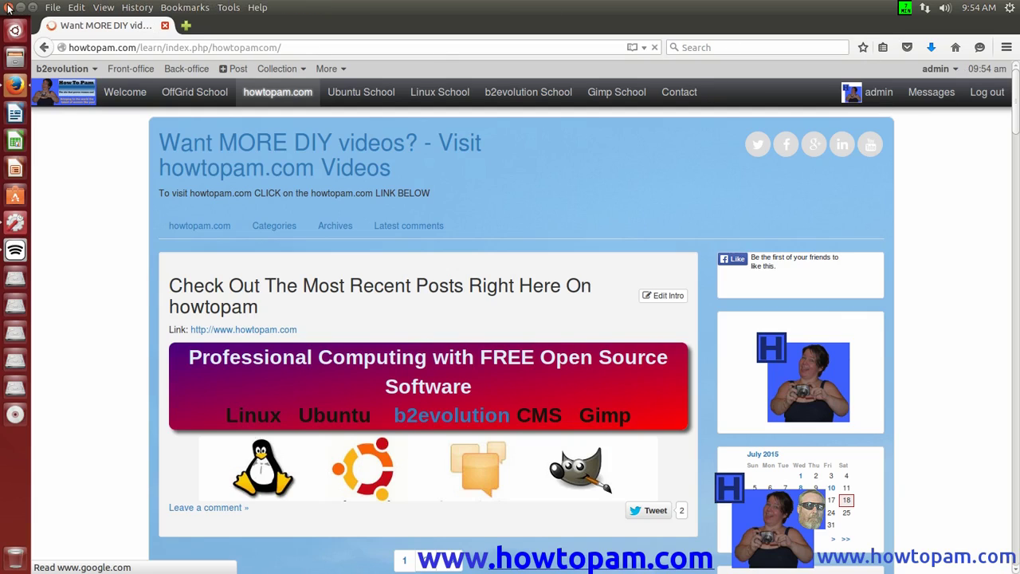
Close Firefox and check the Downloads folder for jre-8u51-linux-x64.tar.gz, closing the file manager window when done.
click(10, 7)
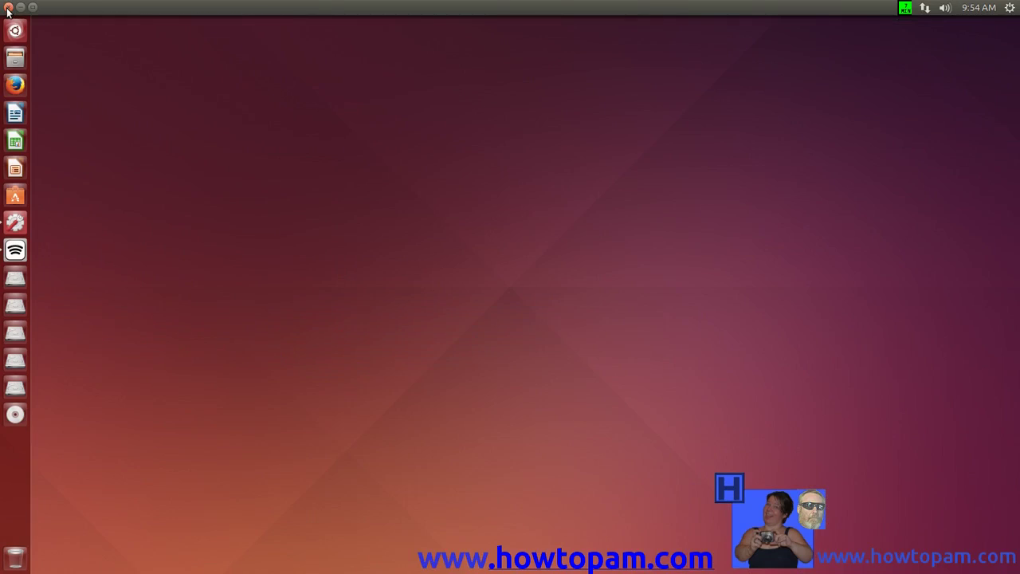
click(15, 59)
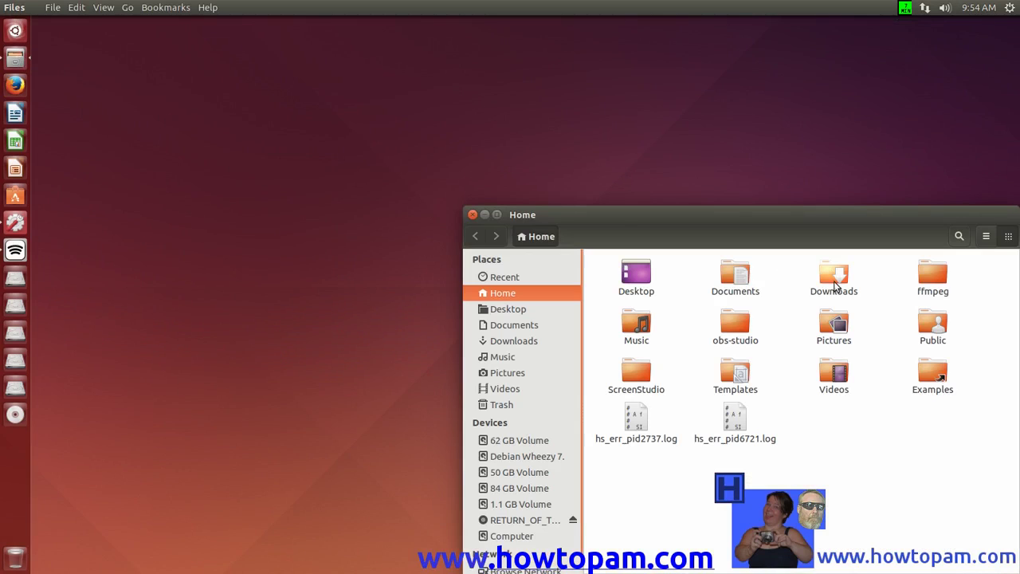
double_click(834, 281)
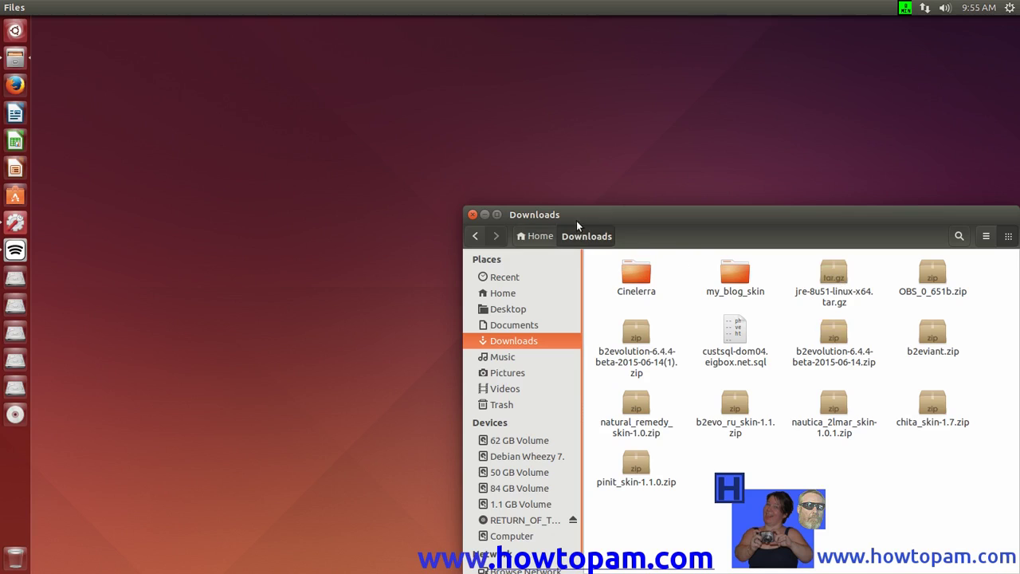
click(473, 215)
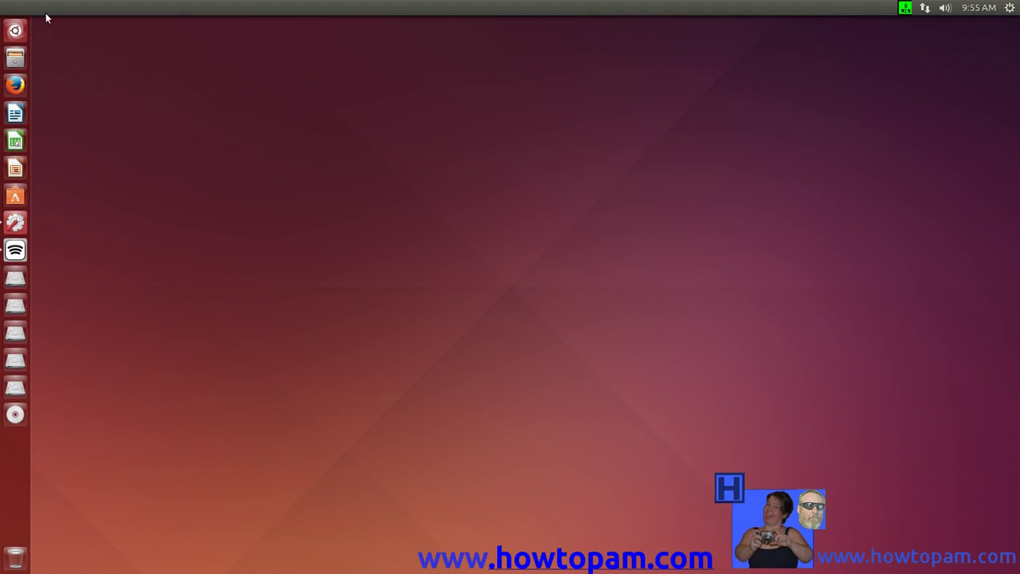
Replace the old search text in the Ubuntu Dash with "t" and launch Terminal from the results.
click(17, 30)
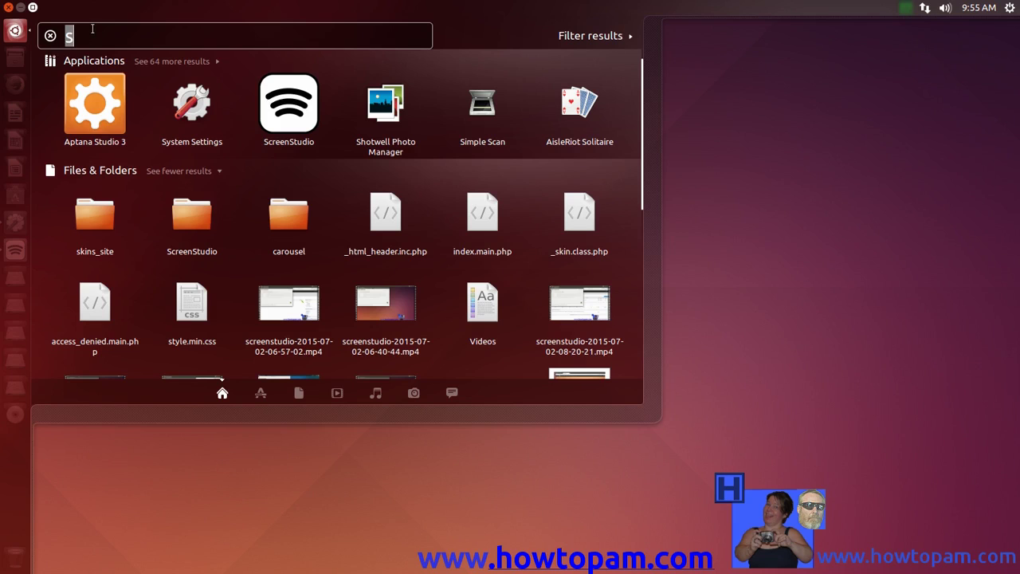
key(BackSpace)
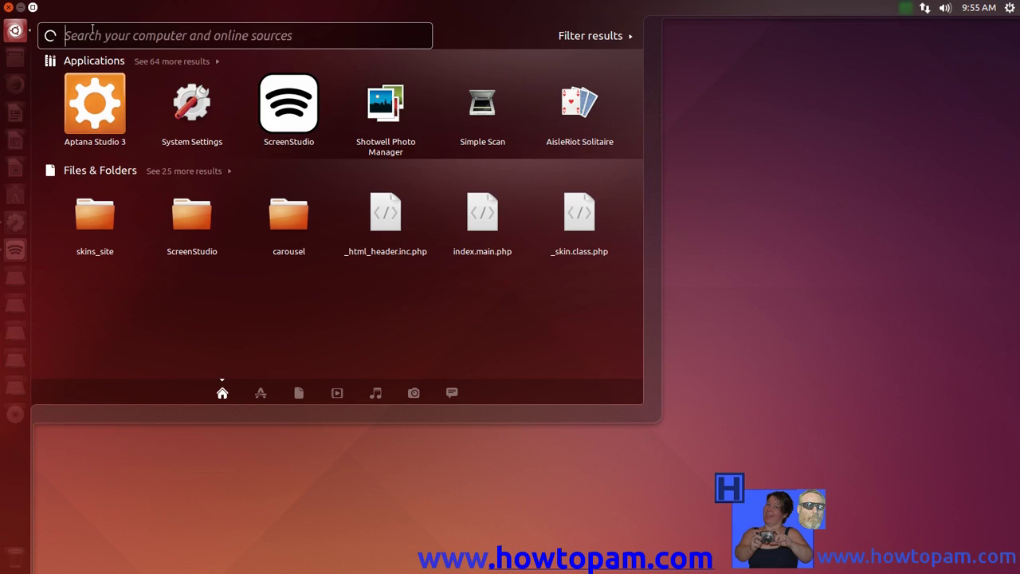
text(t)
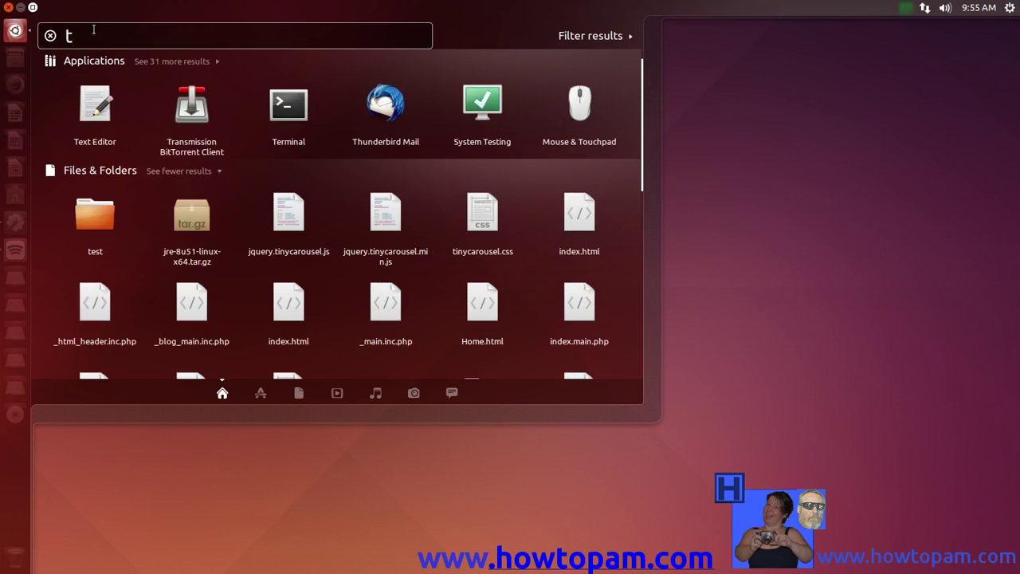
click(287, 112)
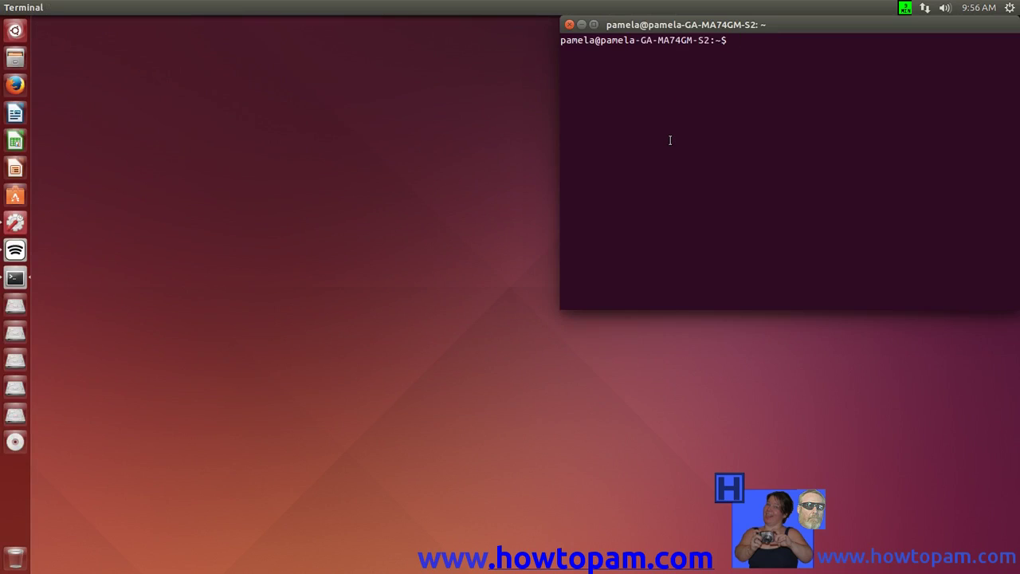
Start the file manager with root privileges by running sudo nautilus and entering the account password.
text(sudo)
text(nautilus)
key(Return)
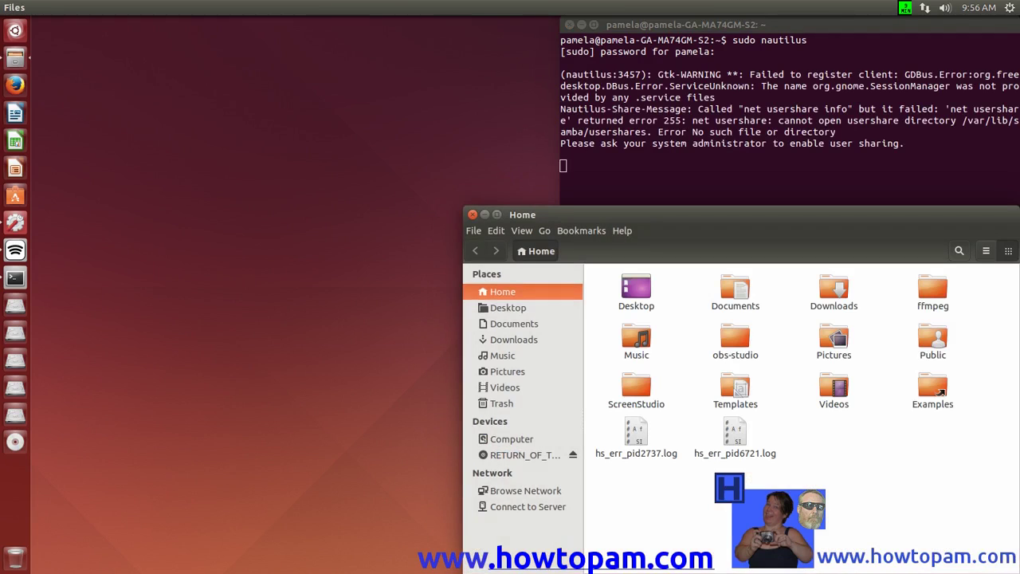
Minimize the terminal window and open the Downloads folder in the root file manager, repositioned higher on the desktop.
click(668, 25)
click(581, 24)
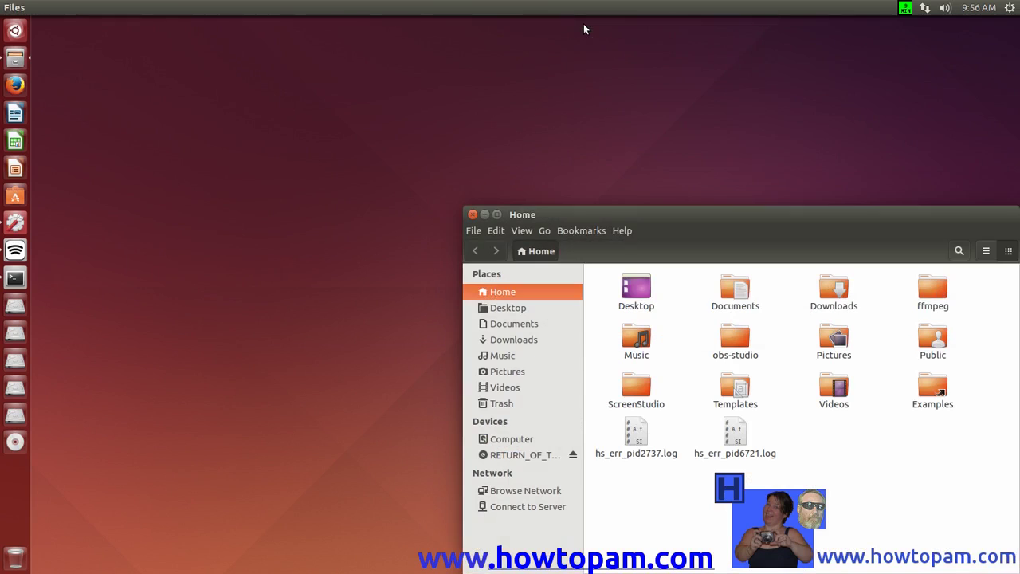
drag(635, 218, 552, 55)
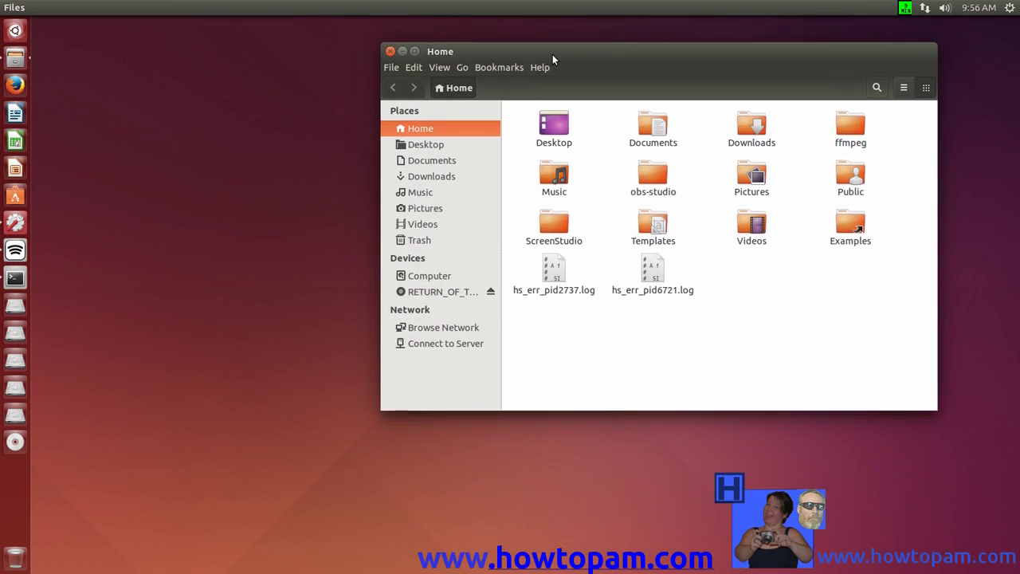
double_click(743, 141)
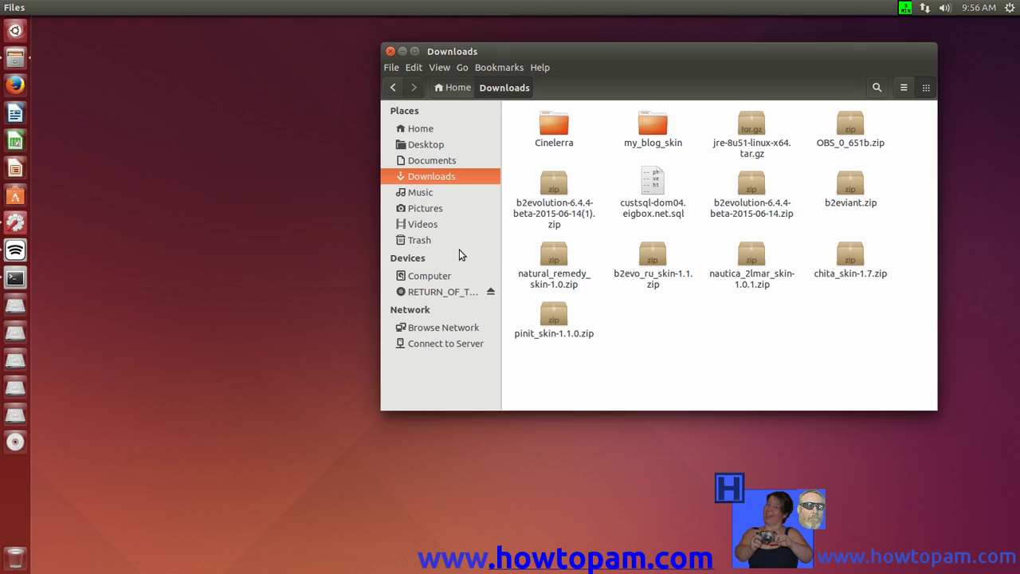
Open Computer in a separate file manager window and browse to the /usr/lib/jvm folder.
right_click(428, 282)
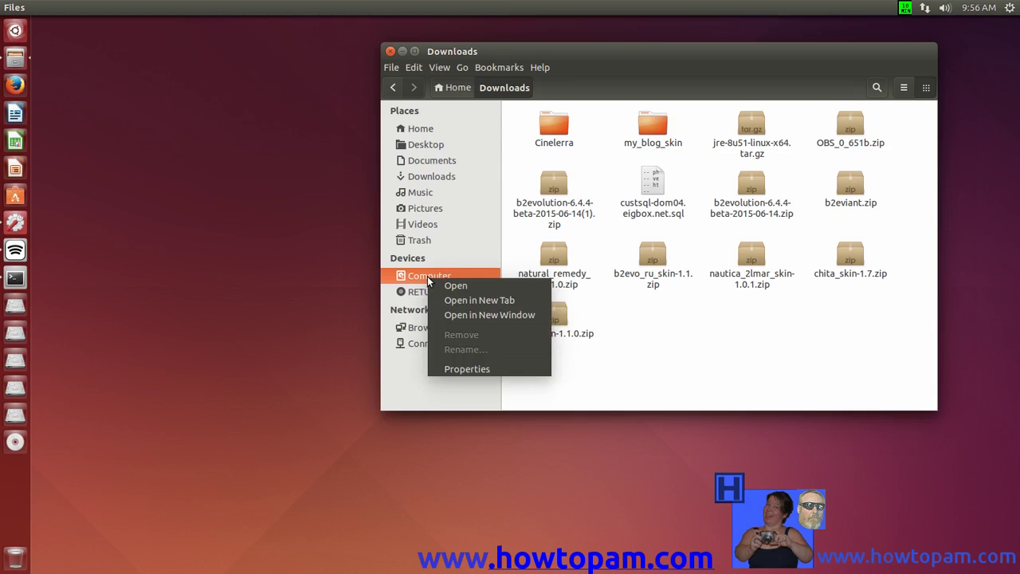
click(470, 316)
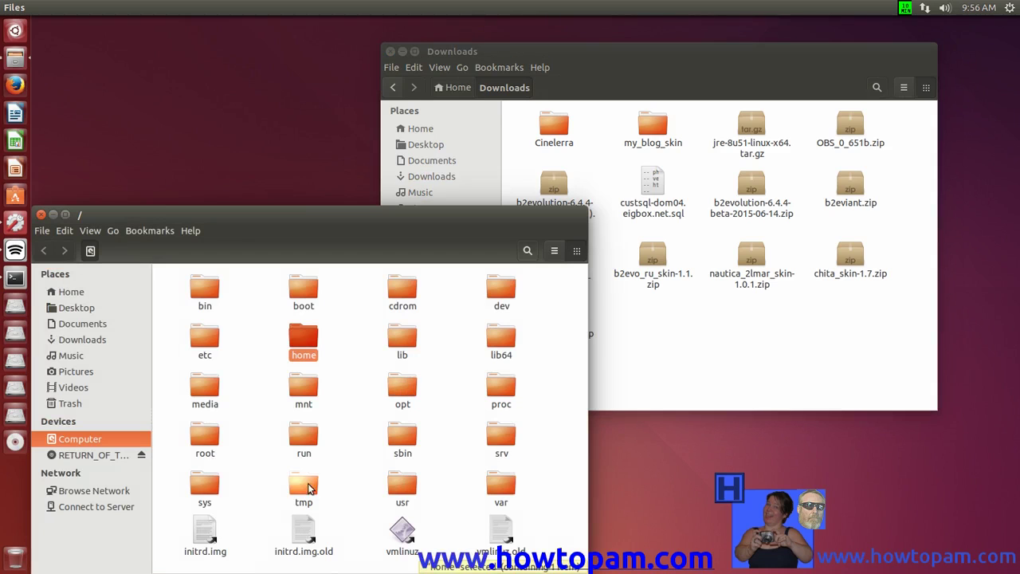
double_click(398, 486)
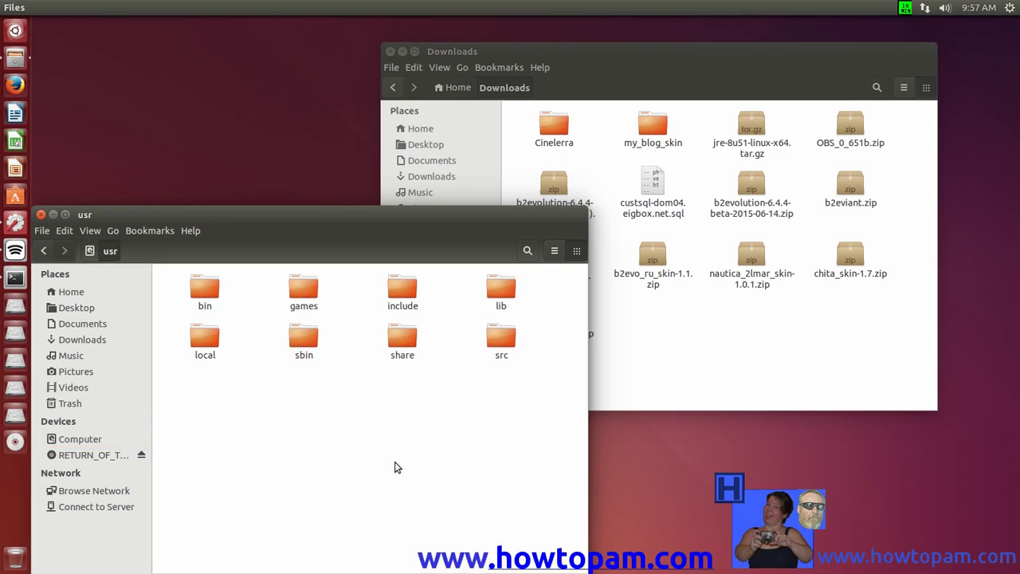
double_click(500, 288)
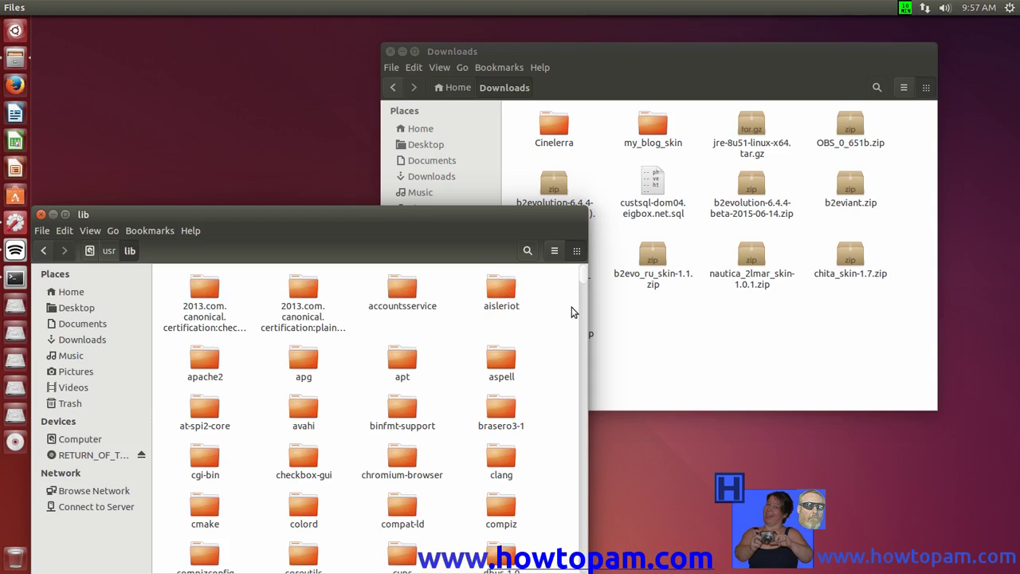
scroll(570, 302, down, 3)
scroll(516, 399, down, 10)
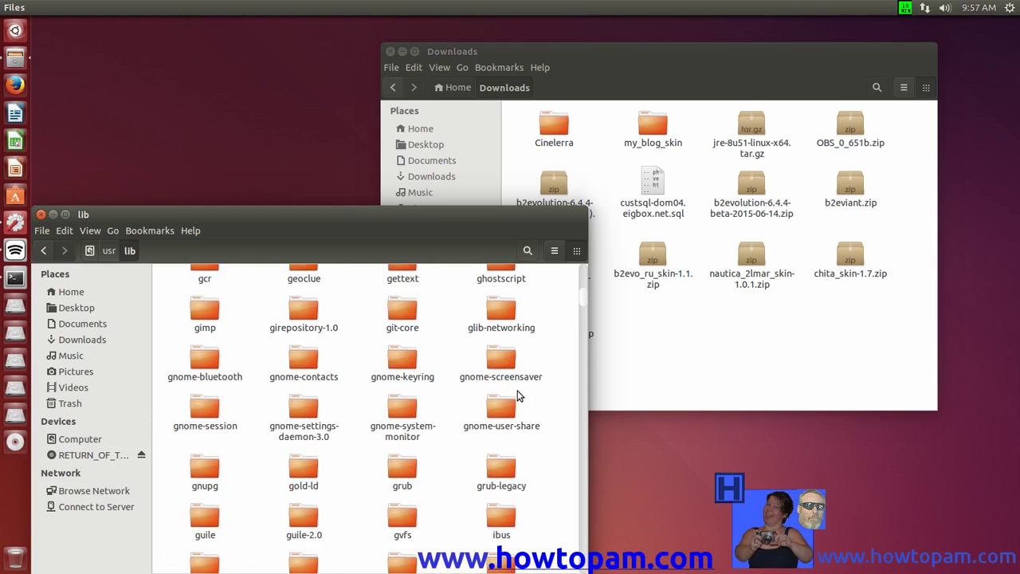
scroll(516, 396, down, 10)
scroll(517, 396, down, 3)
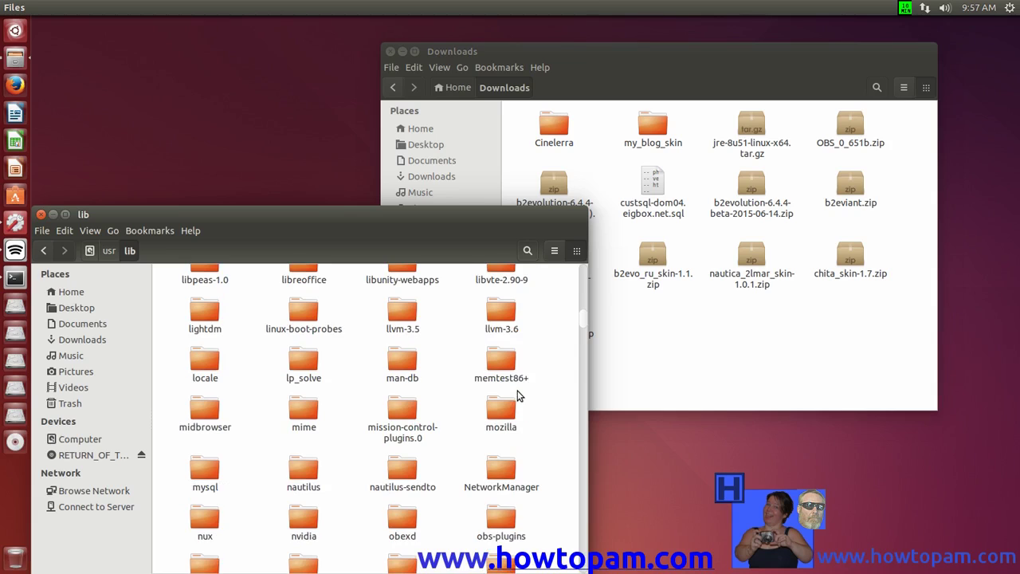
scroll(516, 396, up, 5)
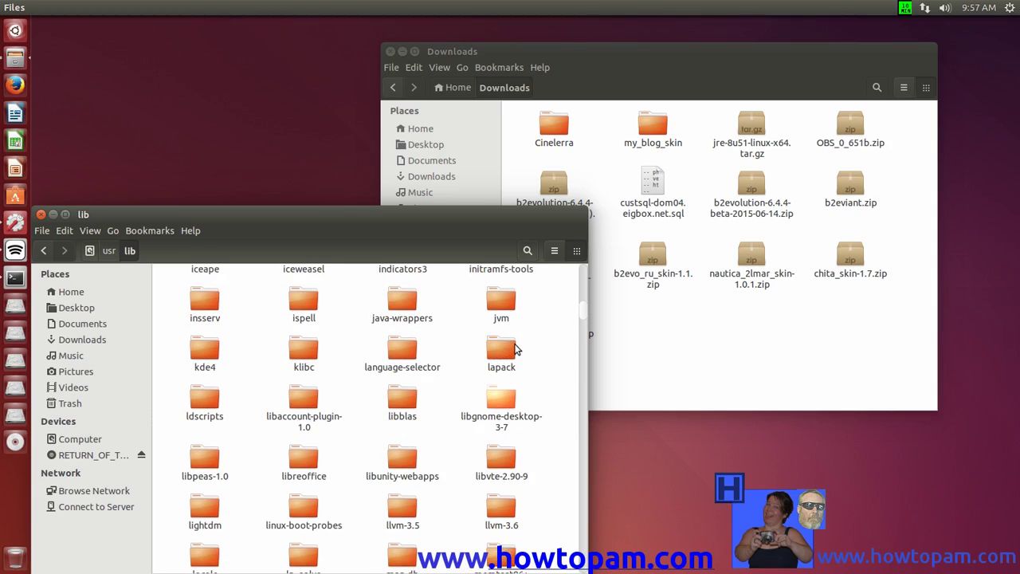
scroll(514, 349, up, 1)
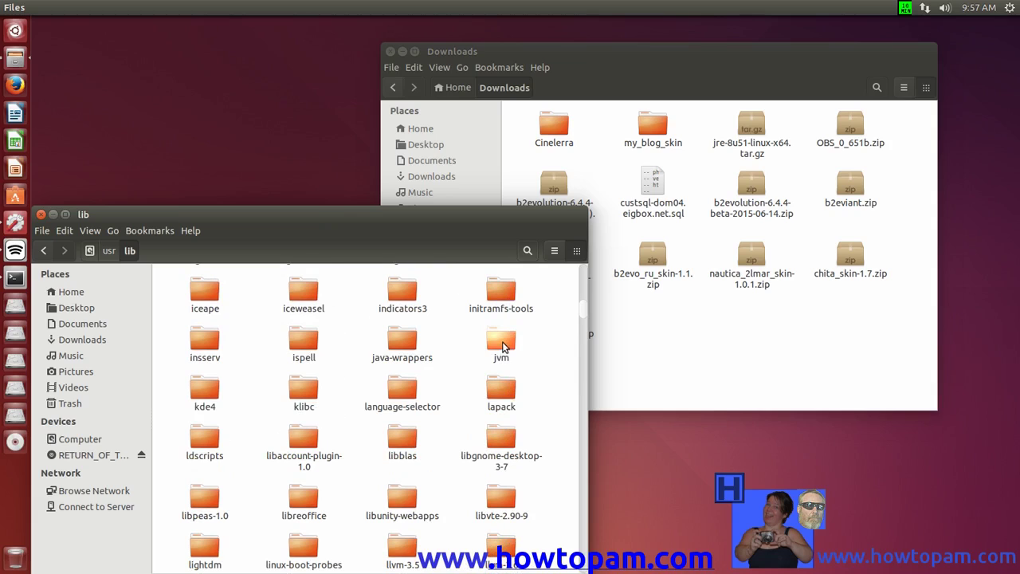
double_click(502, 343)
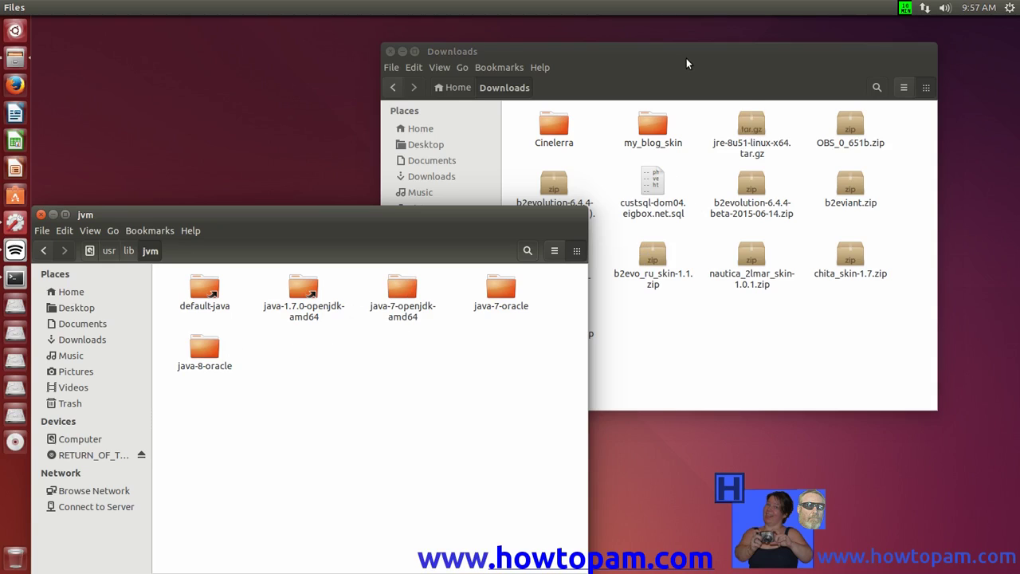
Open jre-8u51-linux-x64.tar.gz from Downloads with Archive Manager and move its window fully into view.
right_click(750, 128)
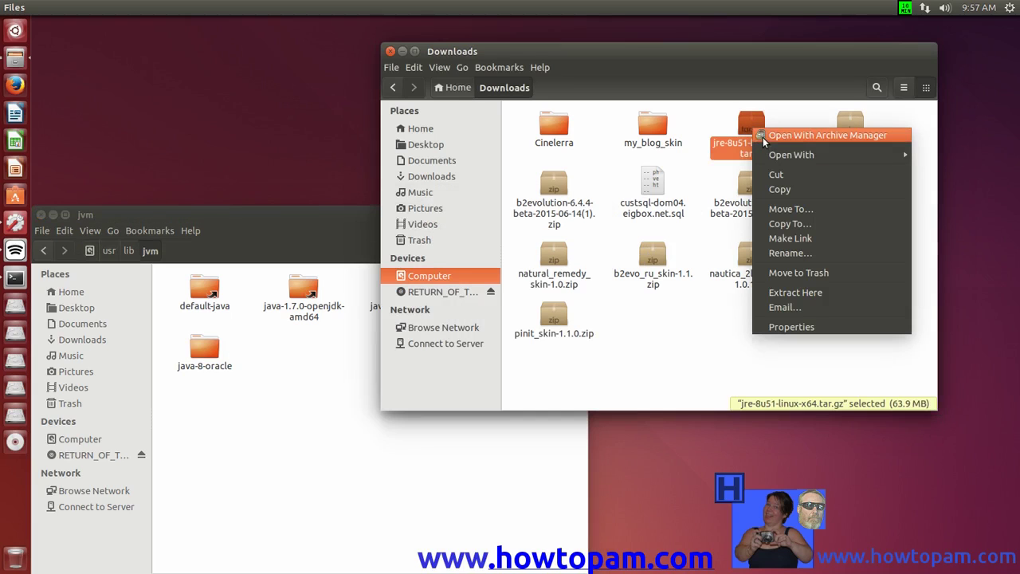
click(793, 135)
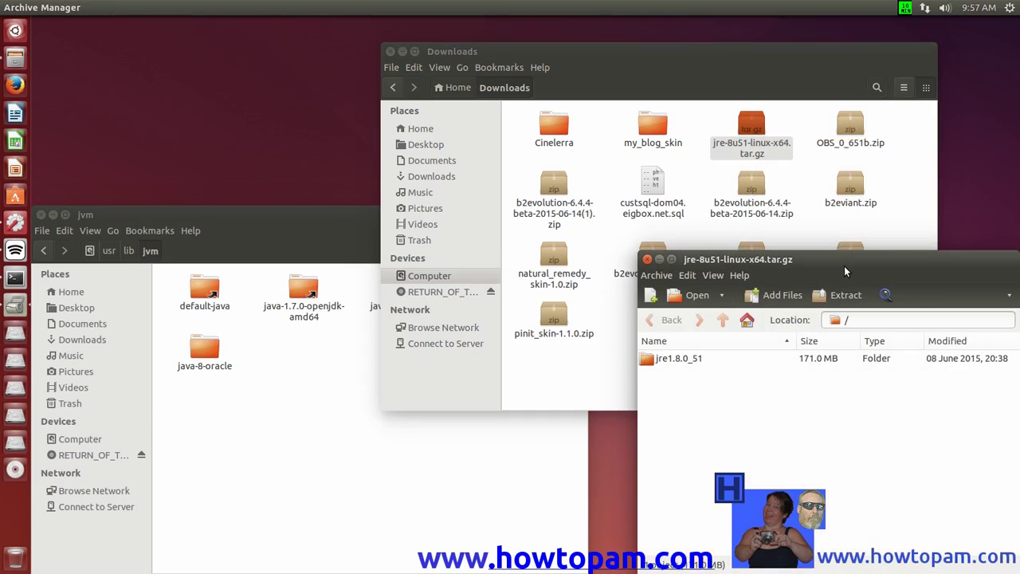
drag(844, 265, 762, 155)
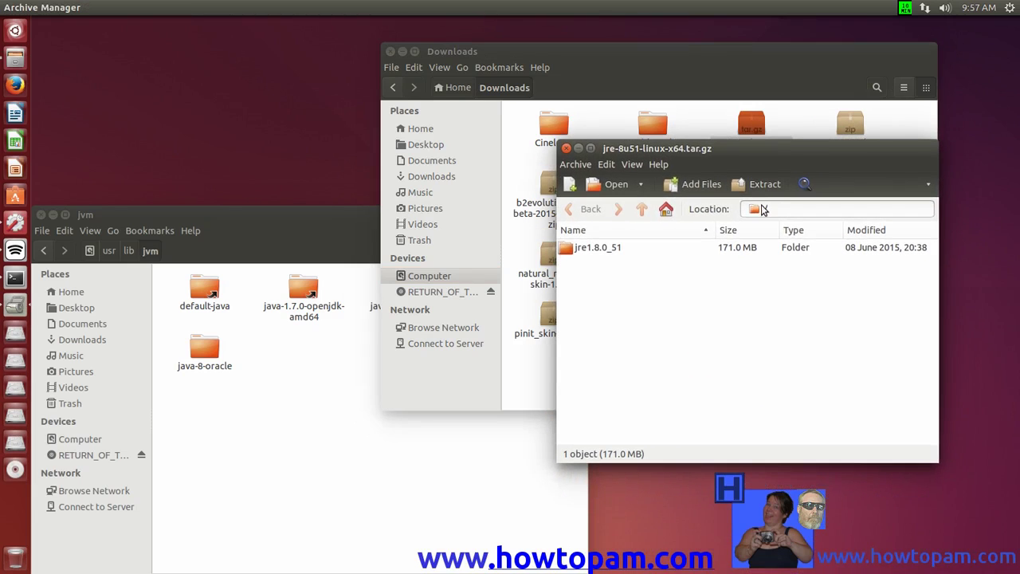
Extract all files of the archive into /usr/lib/jvm, keeping the directory structure, and close the archive window.
click(764, 185)
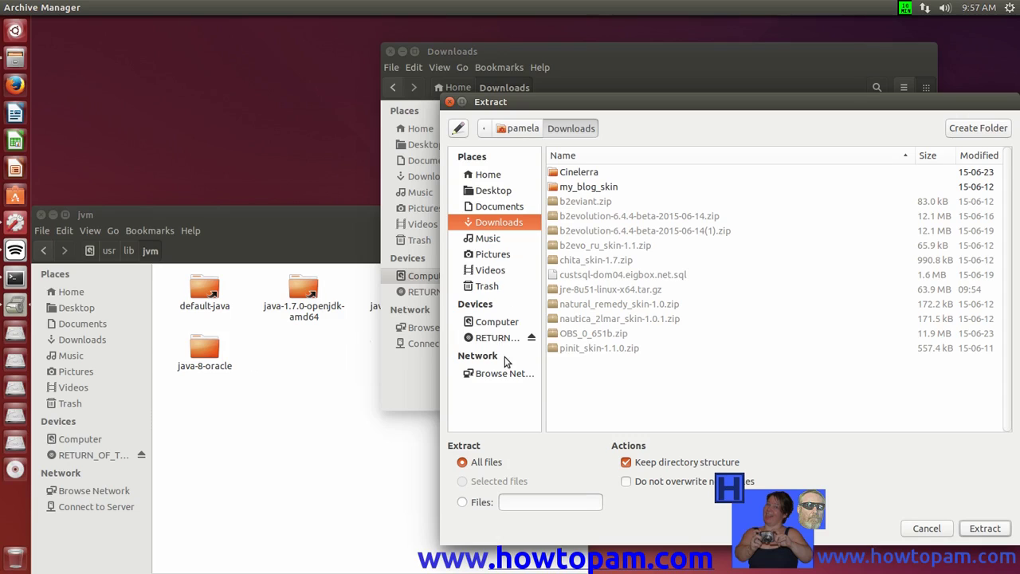
click(498, 321)
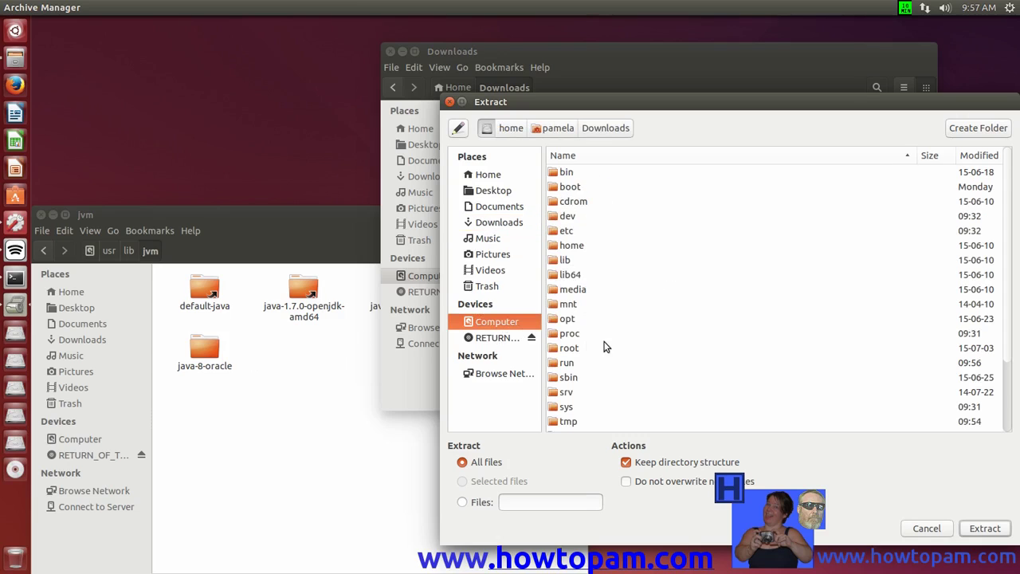
scroll(611, 376, down, 1)
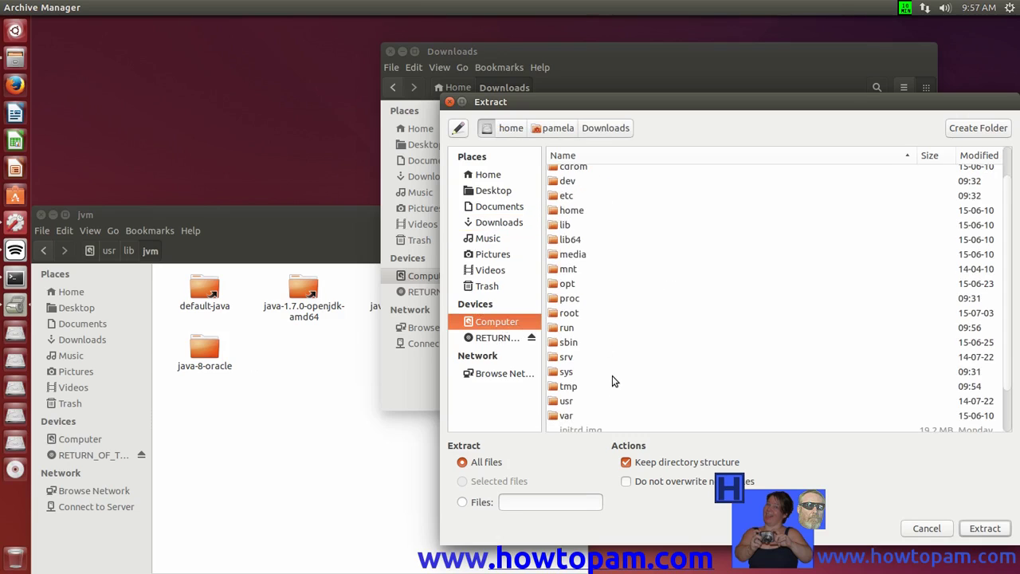
double_click(564, 401)
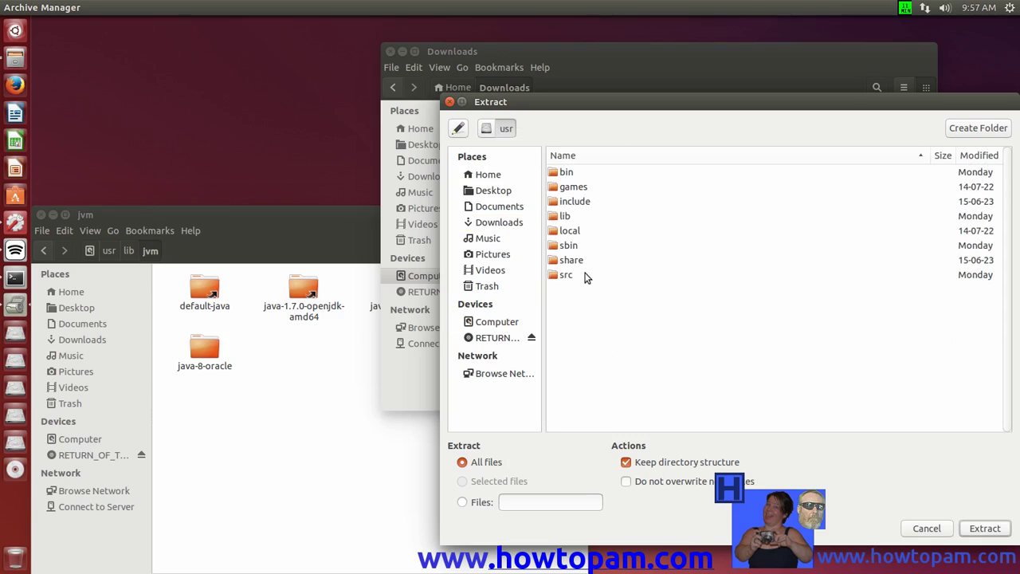
double_click(563, 214)
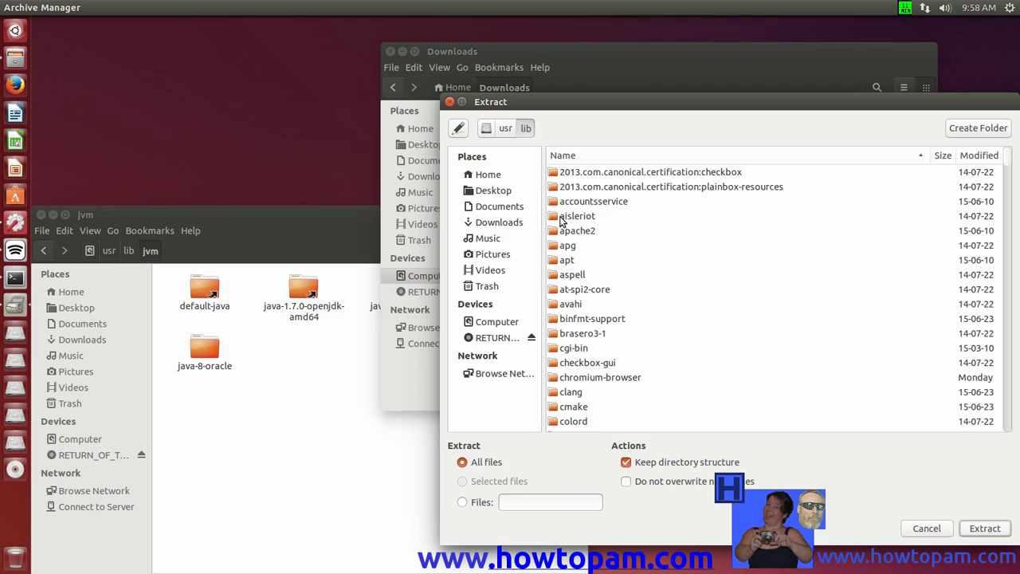
scroll(653, 257, down, 1)
scroll(653, 257, down, 8)
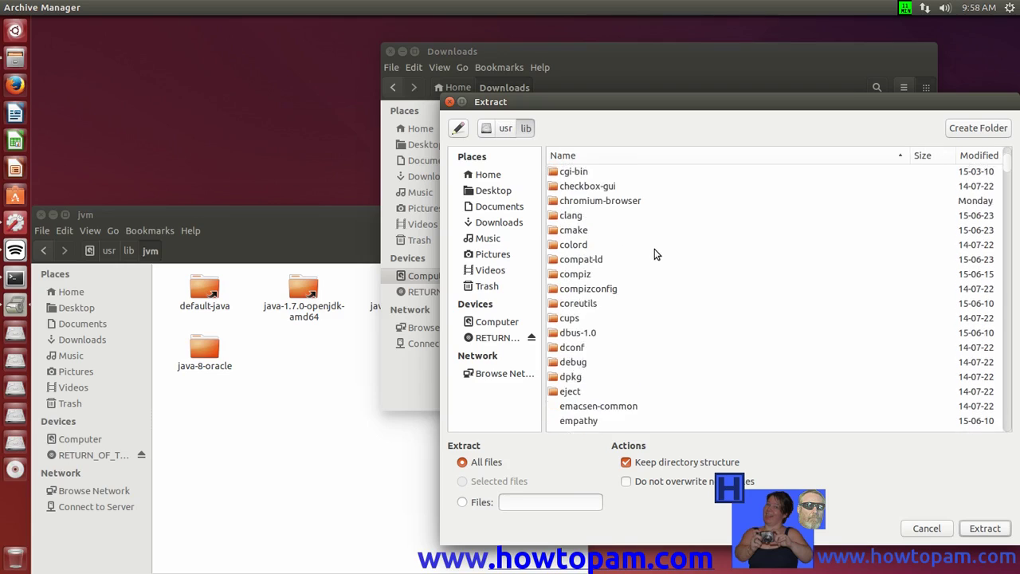
scroll(655, 252, down, 10)
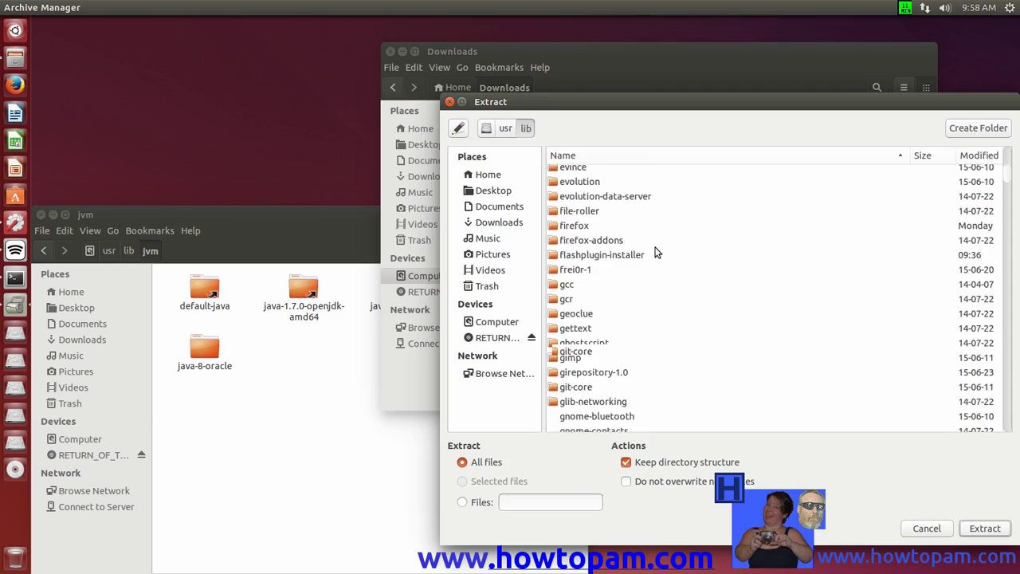
scroll(657, 251, down, 5)
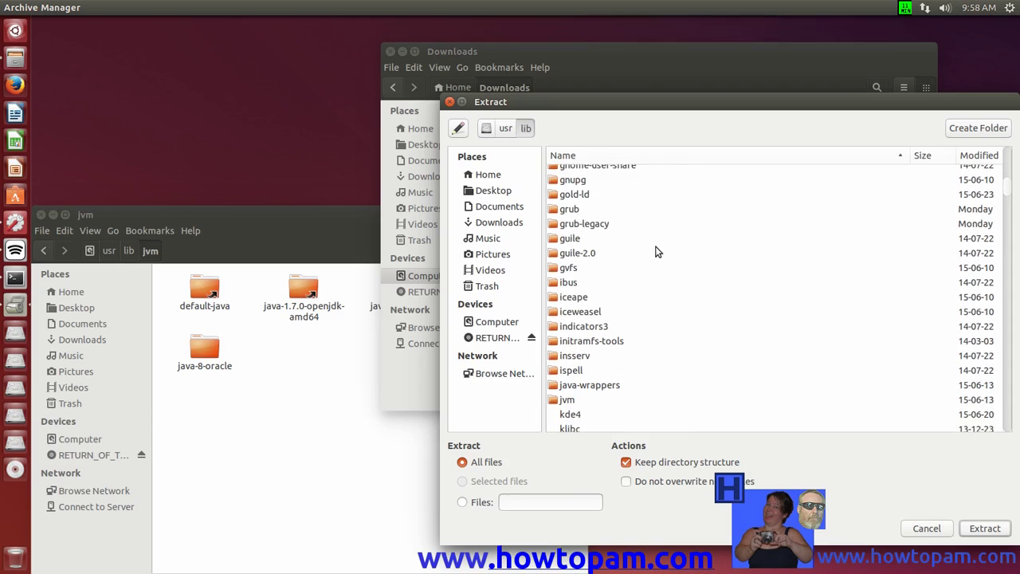
double_click(566, 400)
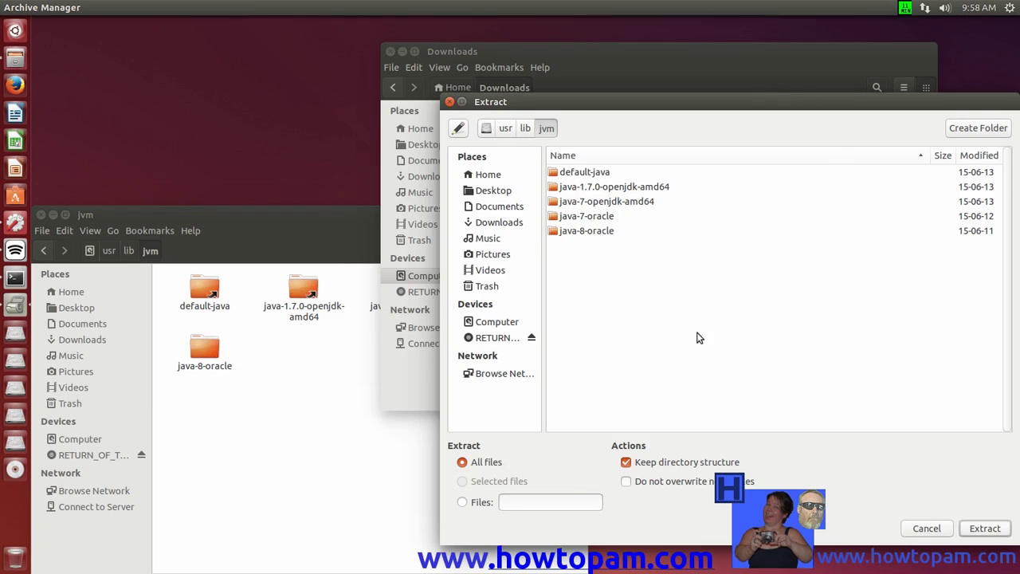
click(983, 528)
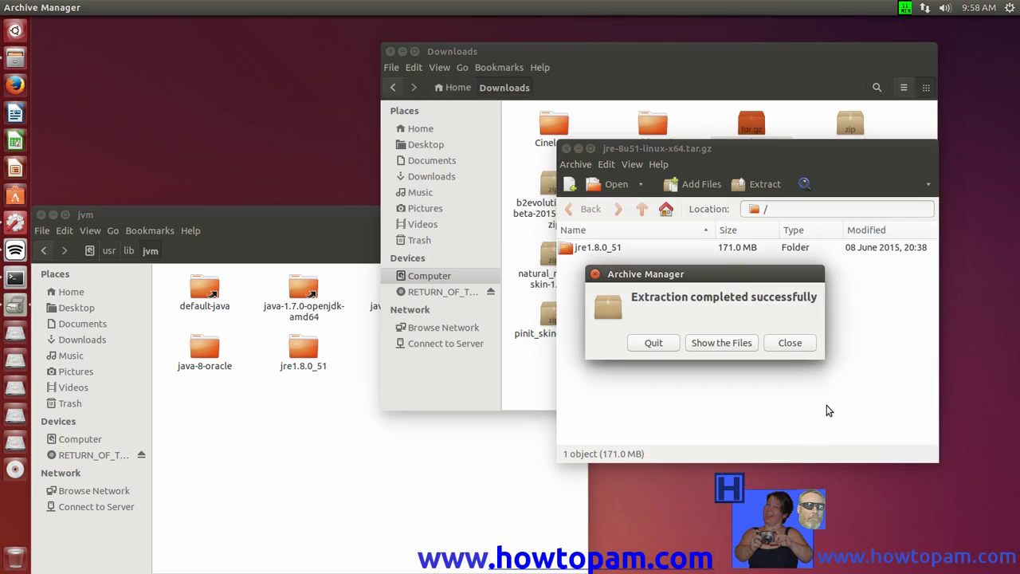
click(789, 345)
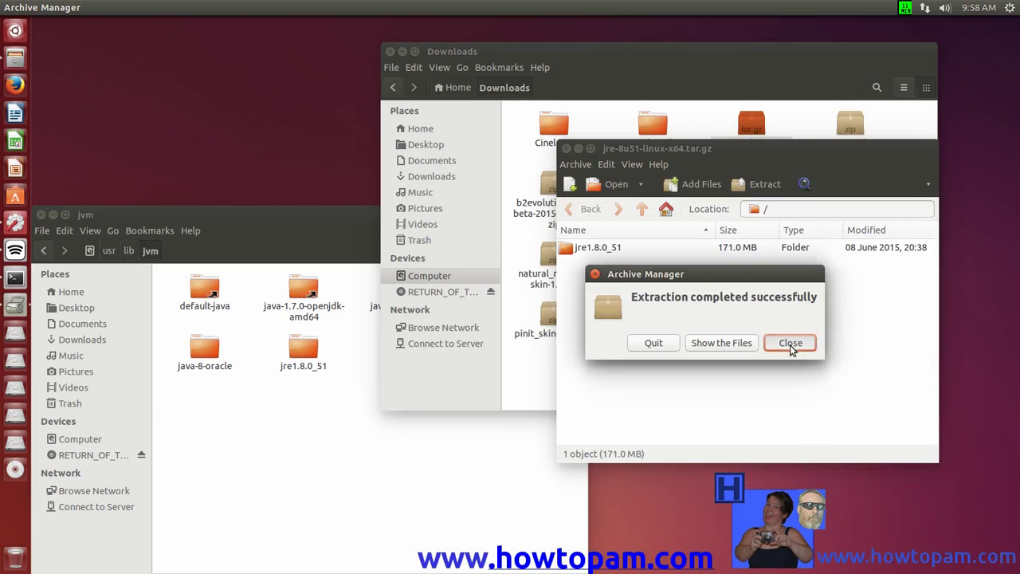
click(566, 149)
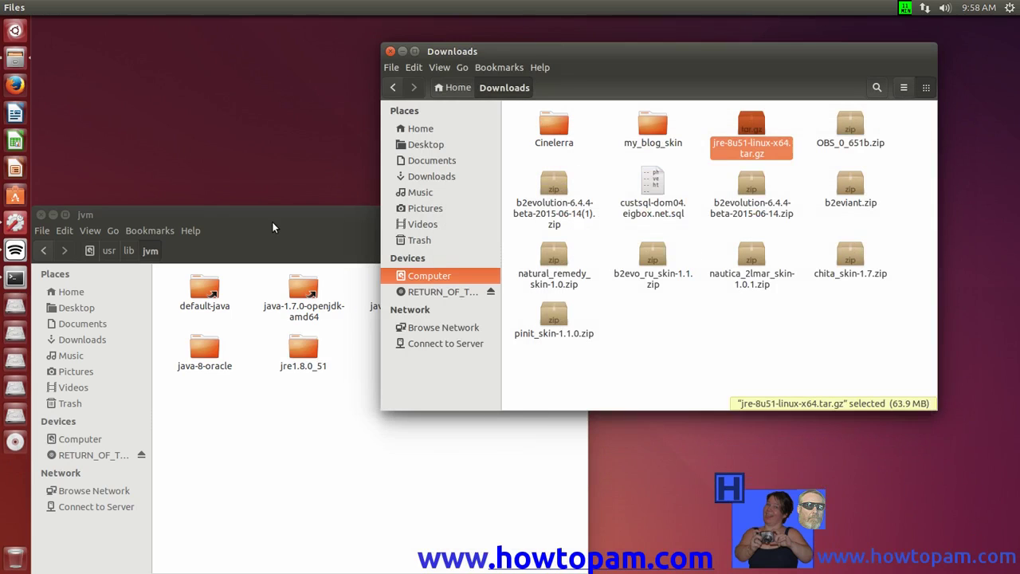
Move the Downloads window away from the jvm window and bring the jvm window to the front.
click(275, 224)
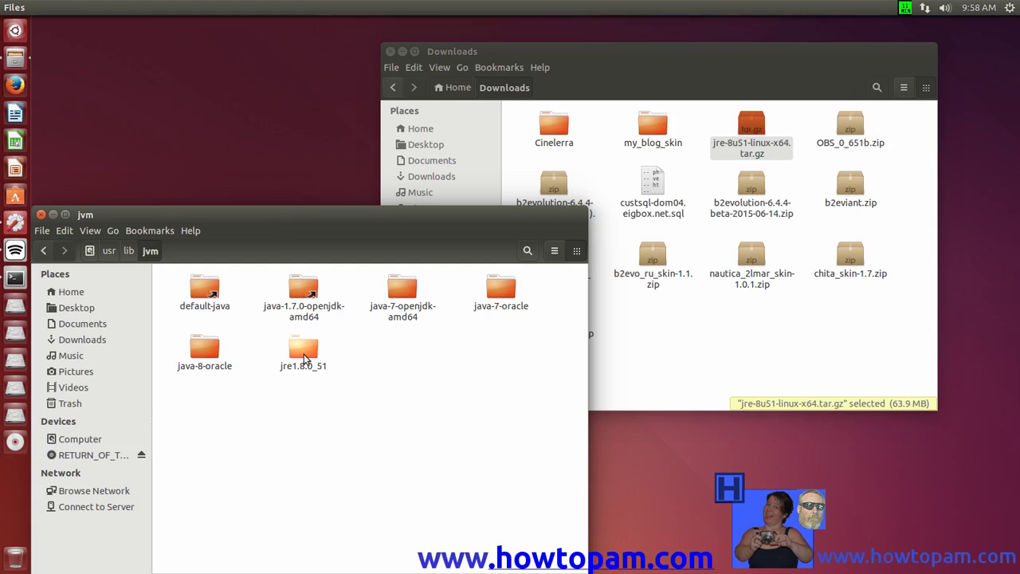
click(570, 58)
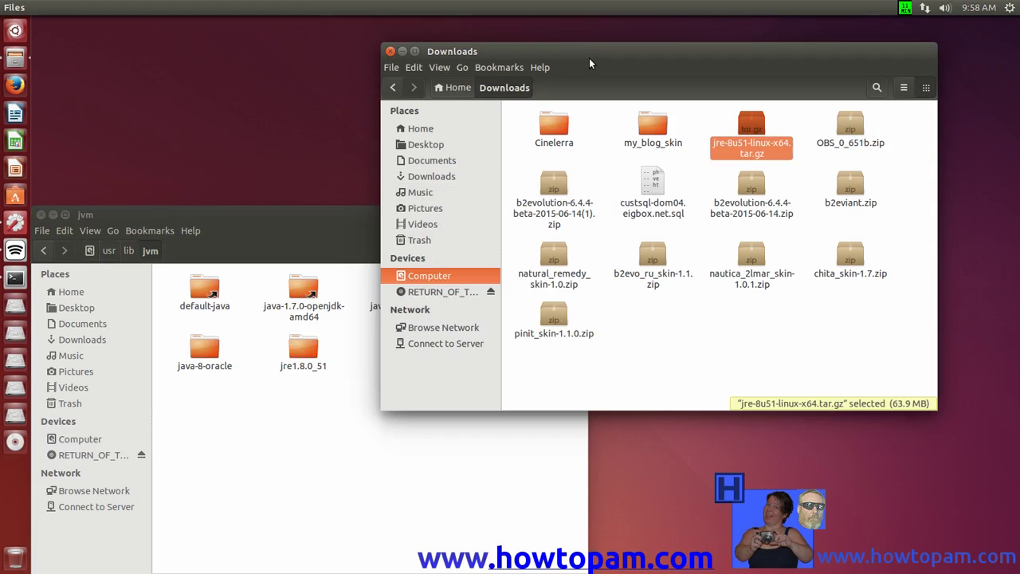
drag(568, 62, 650, 51)
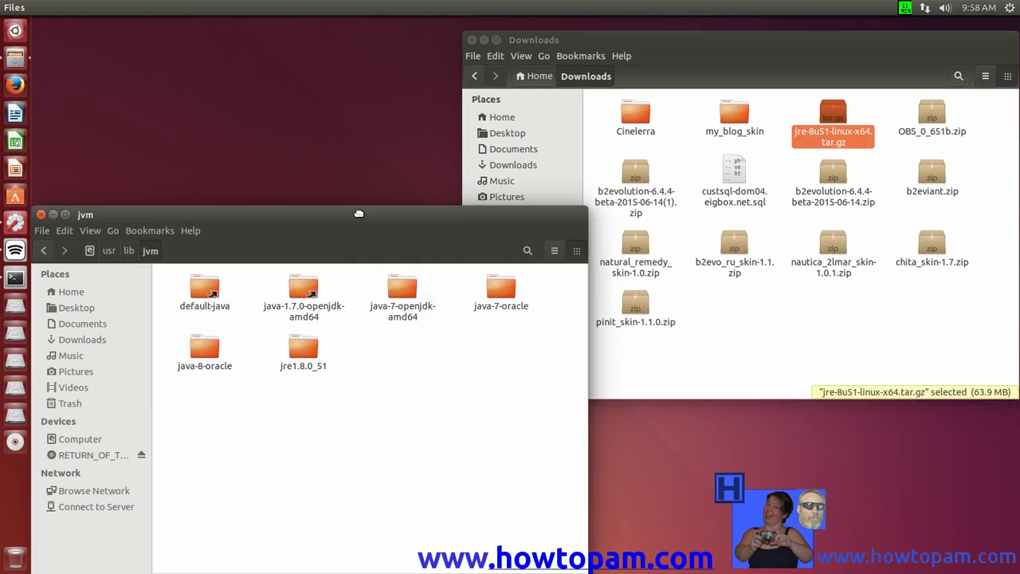
click(423, 235)
Open the lib folder inside the extracted jre1.8.0_51 folder and look through its contents.
double_click(304, 350)
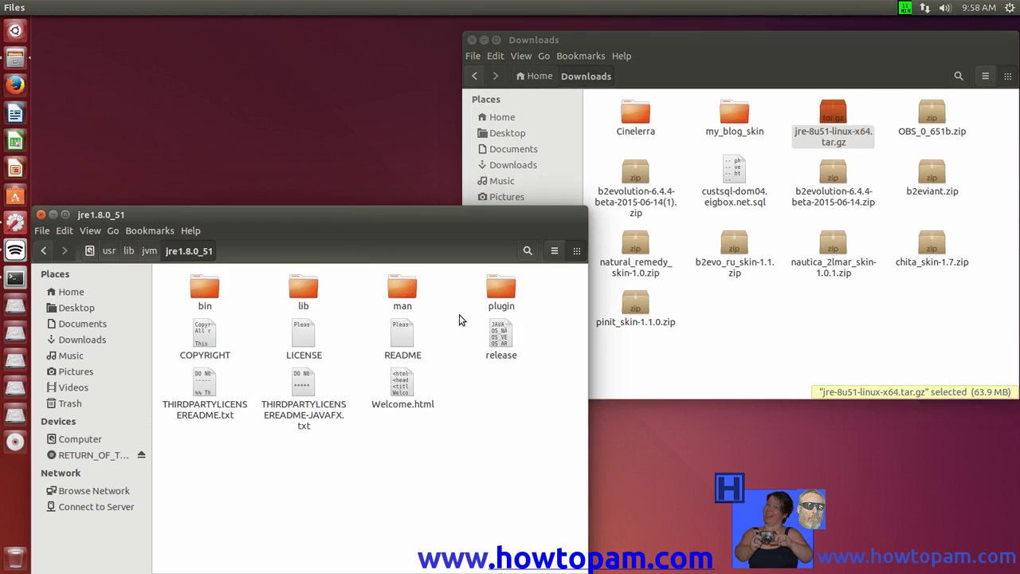
double_click(302, 292)
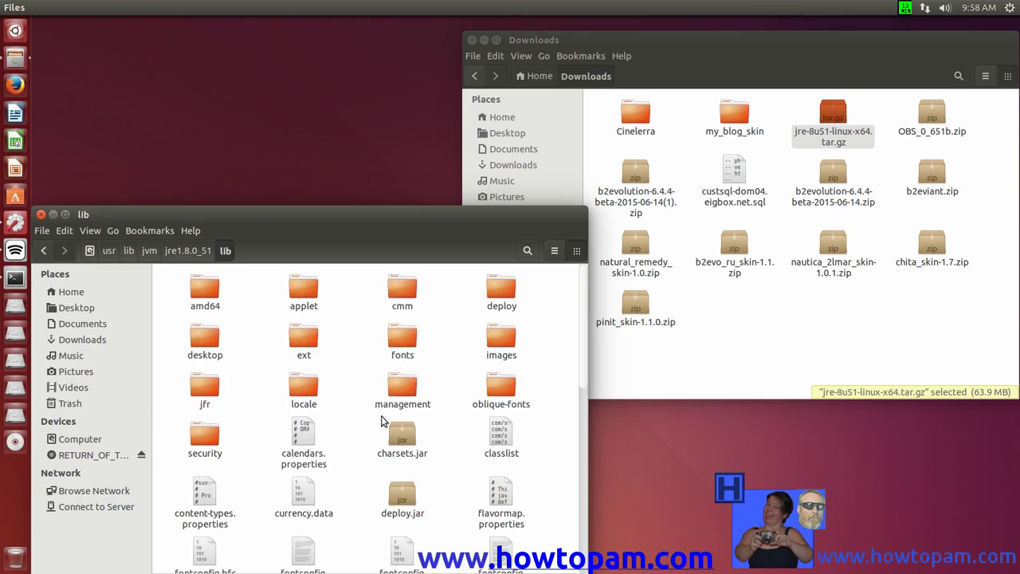
scroll(420, 420, down, 6)
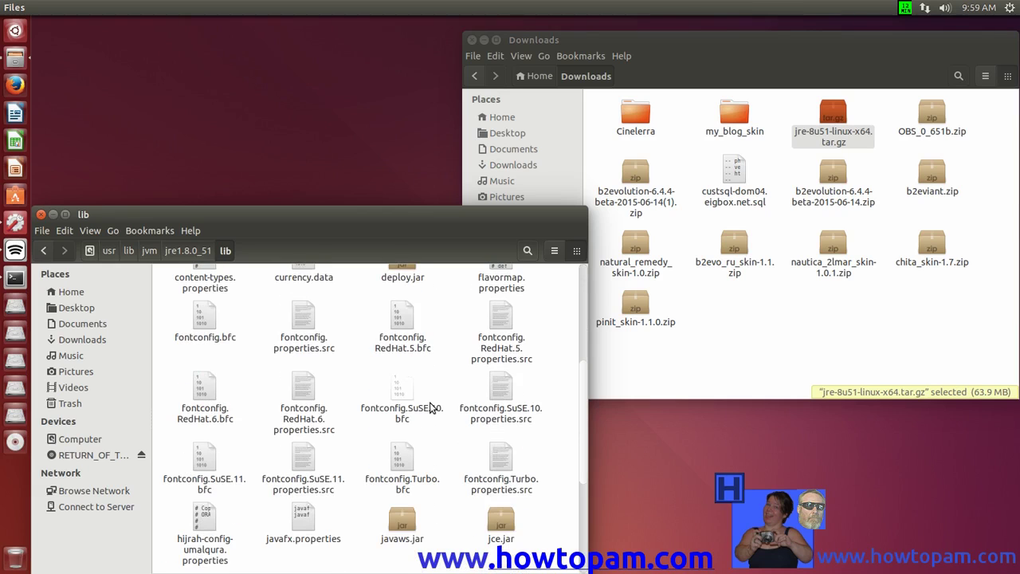
scroll(430, 407, down, 4)
scroll(431, 406, down, 2)
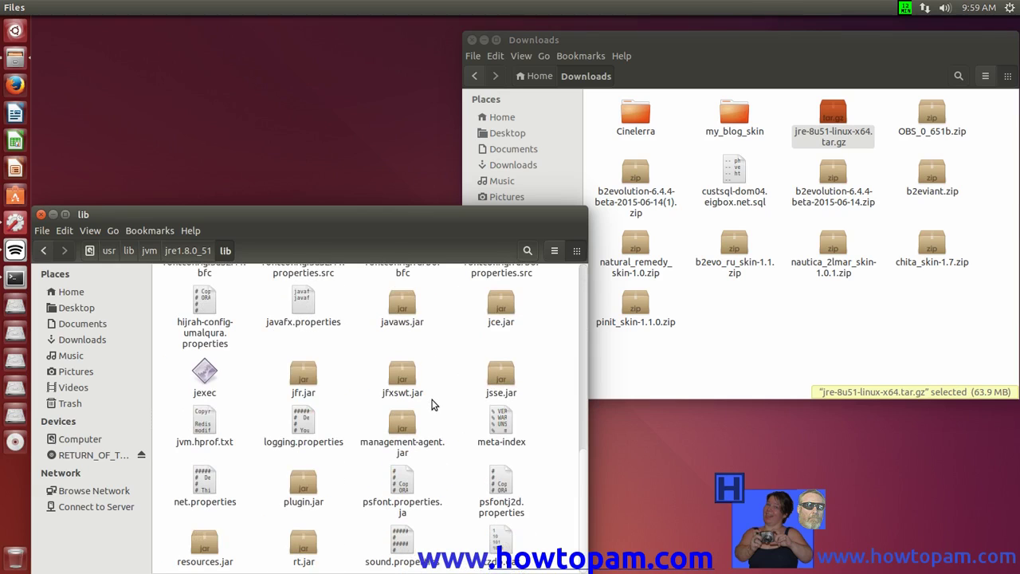
scroll(430, 402, up, 12)
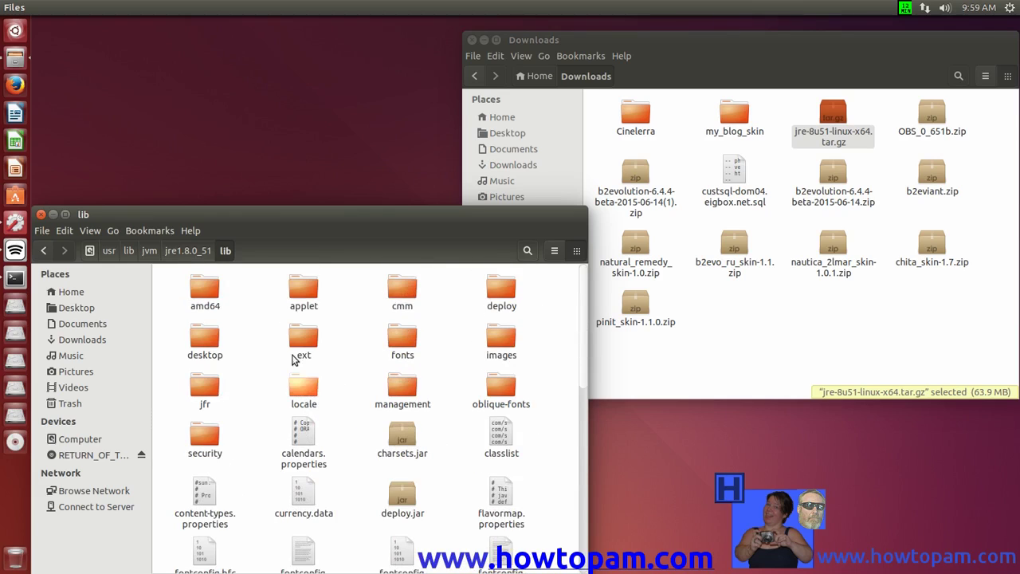
Open the amd64 folder inside lib and locate the libnpjp2.so plug-in library.
double_click(207, 295)
scroll(349, 341, down, 1)
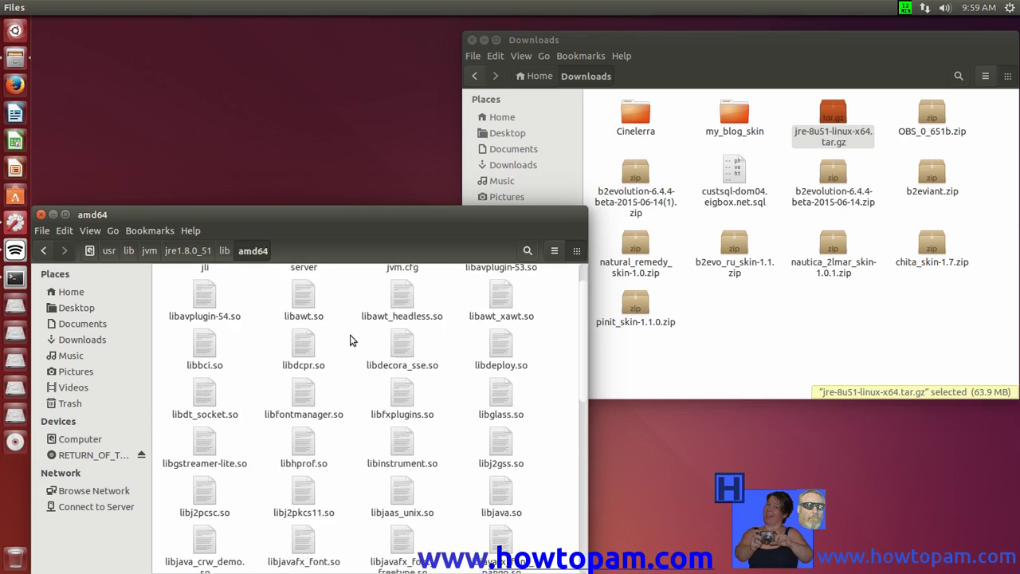
scroll(349, 340, down, 5)
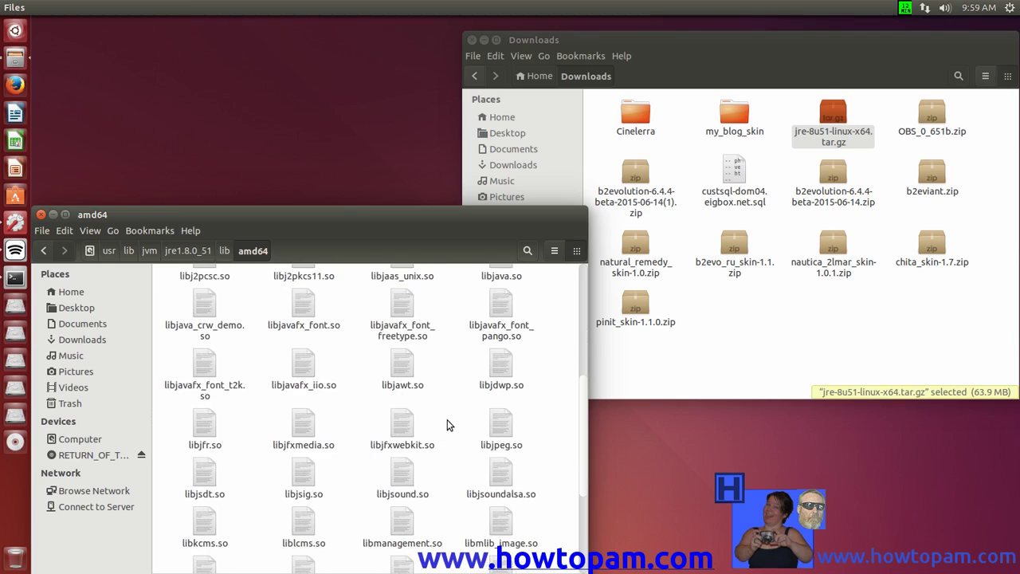
scroll(447, 425, down, 3)
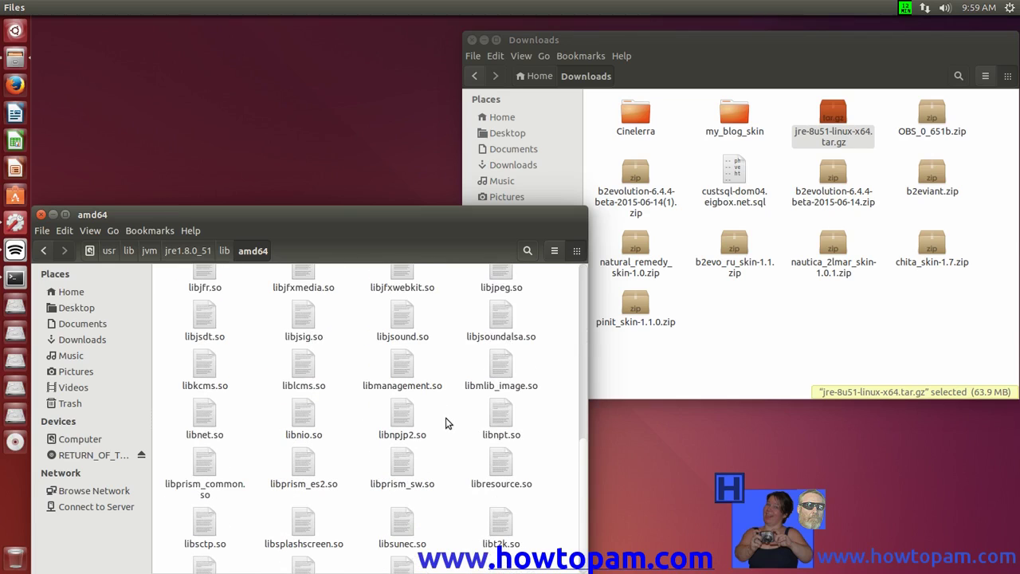
scroll(445, 424, down, 1)
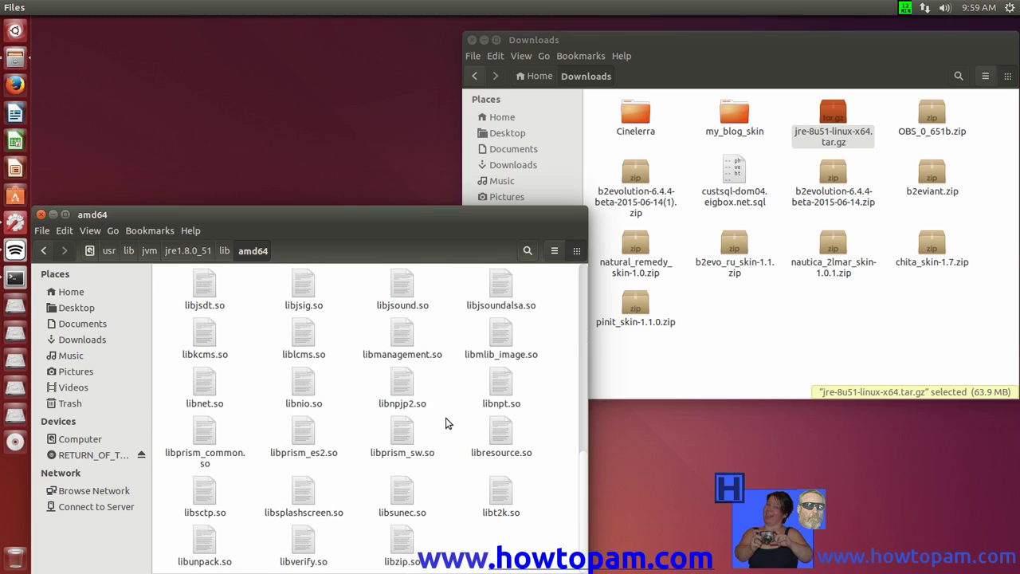
scroll(445, 422, up, 3)
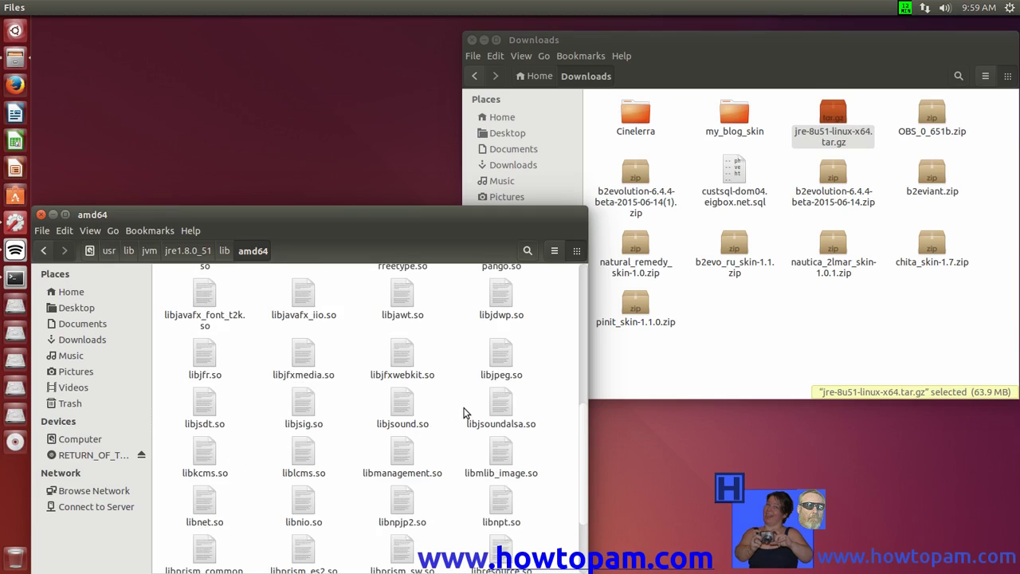
scroll(465, 414, down, 1)
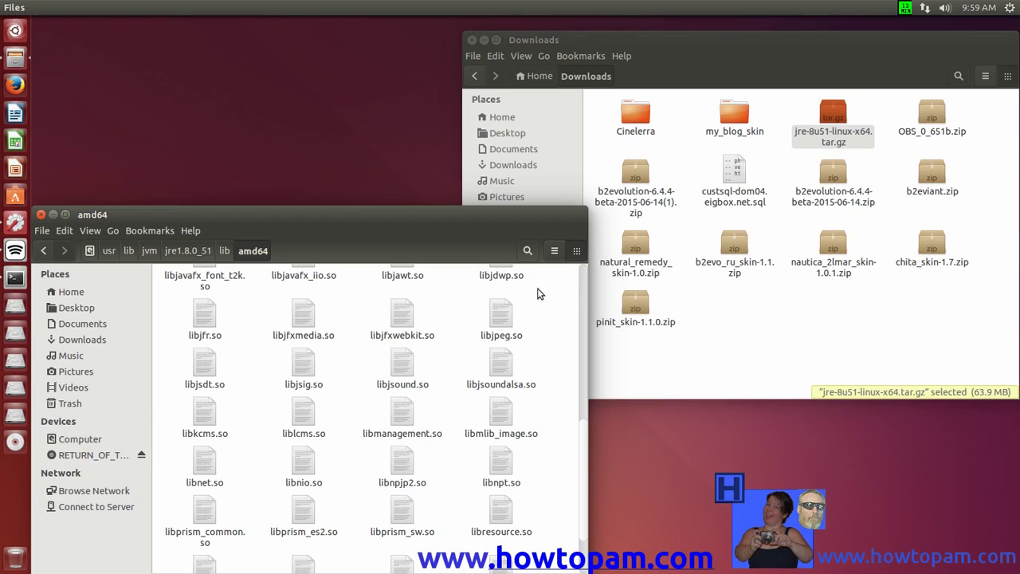
Browse the Downloads window to the /usr/lib/mozilla/plugins folder, starting from Computer.
click(706, 52)
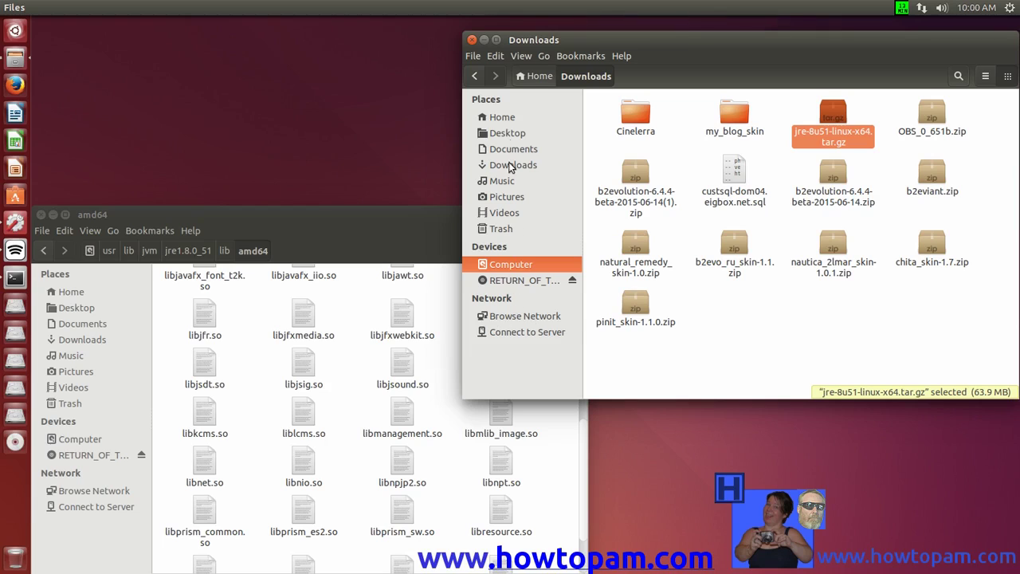
click(522, 264)
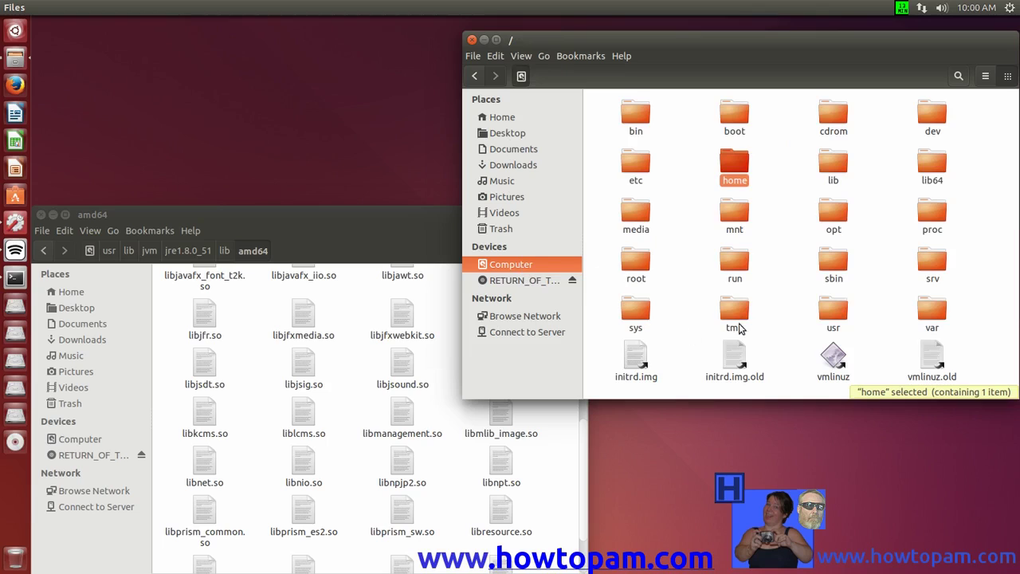
double_click(832, 310)
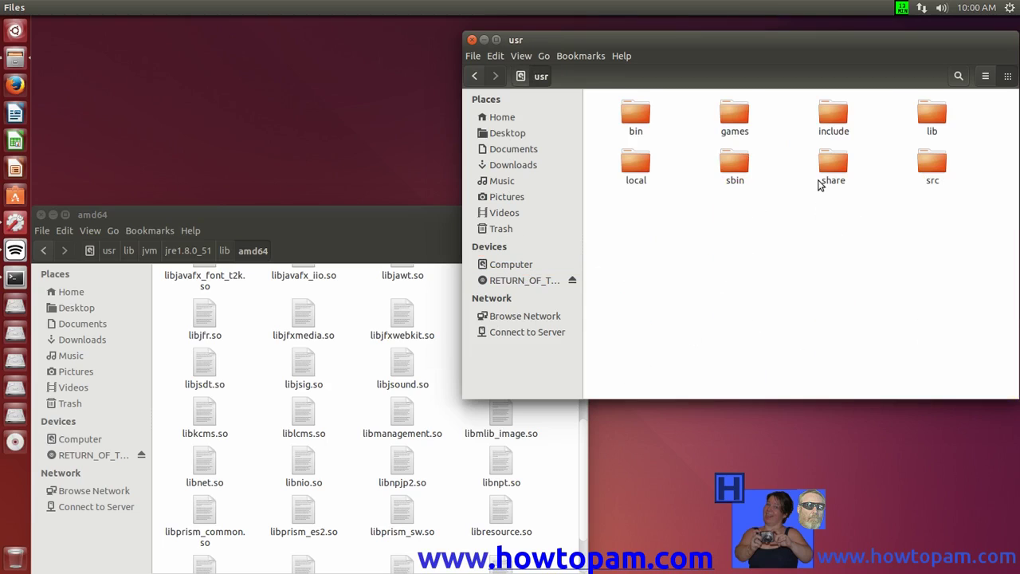
double_click(931, 115)
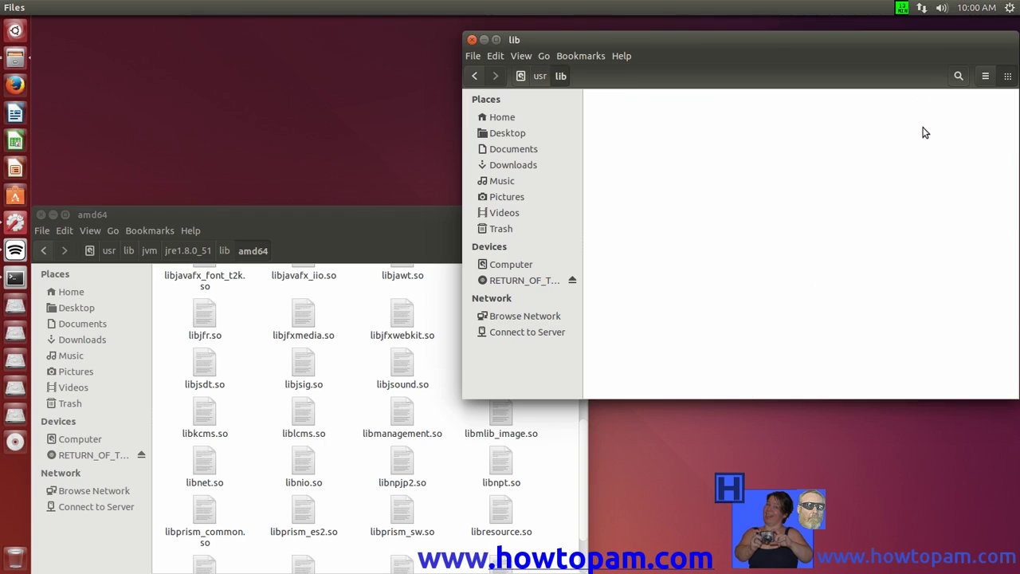
scroll(965, 210, down, 6)
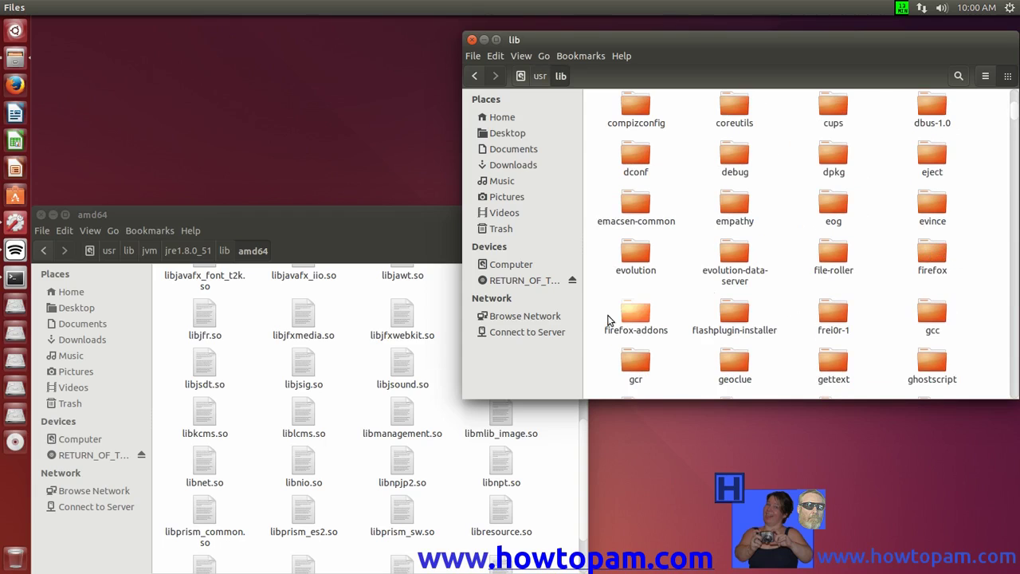
scroll(1006, 290, down, 5)
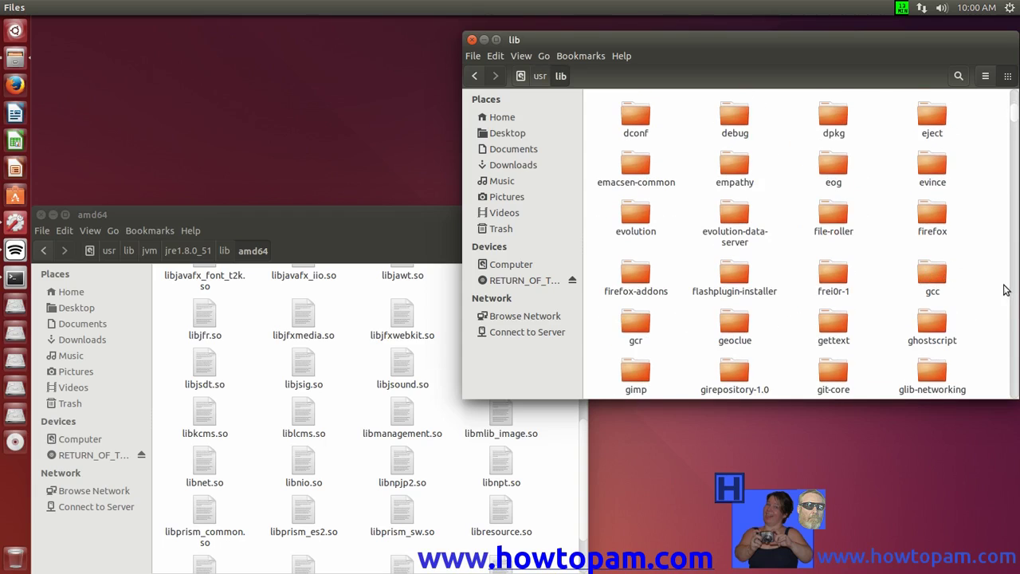
scroll(1001, 285, down, 3)
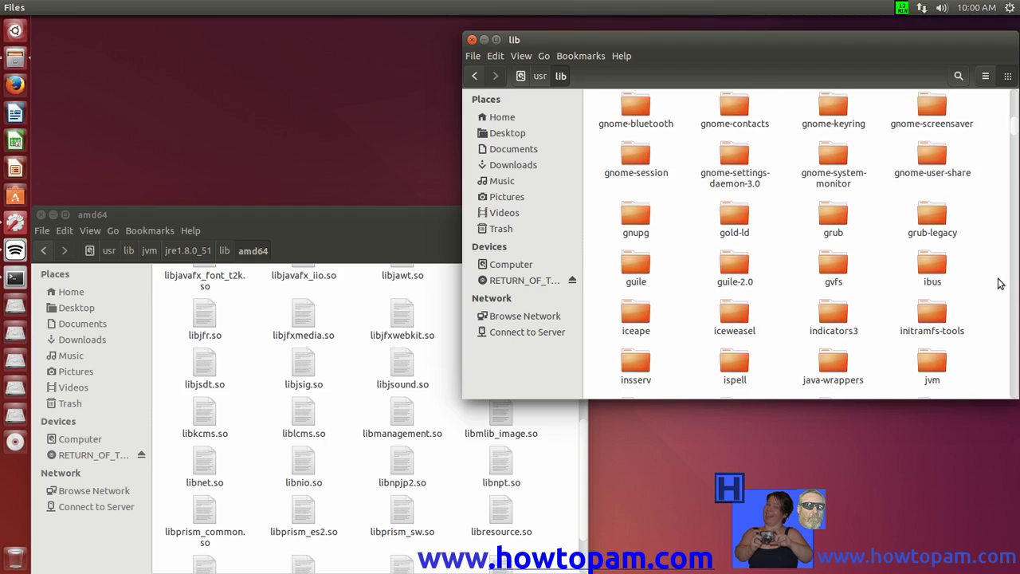
scroll(1001, 284, down, 1)
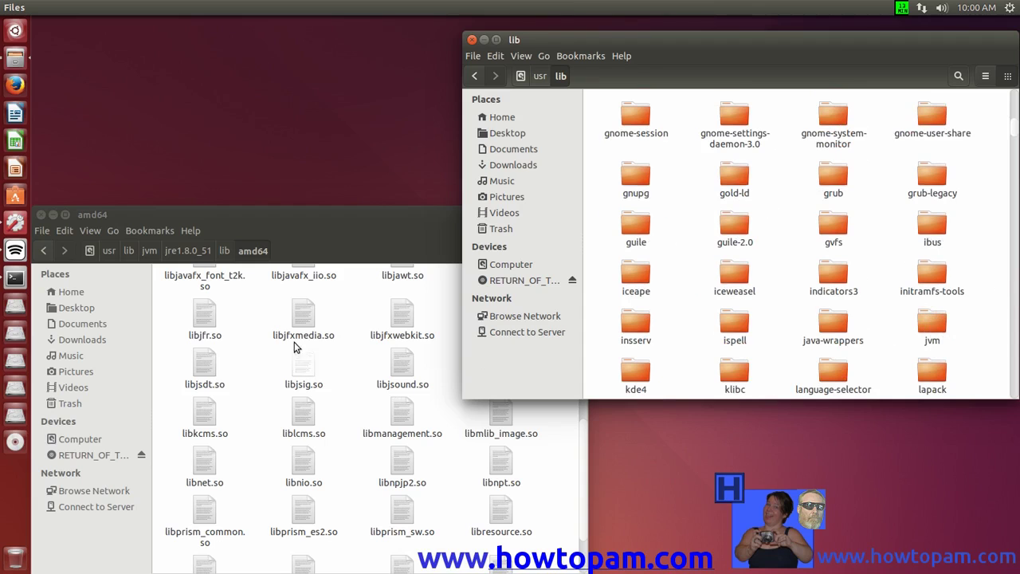
scroll(994, 320, down, 3)
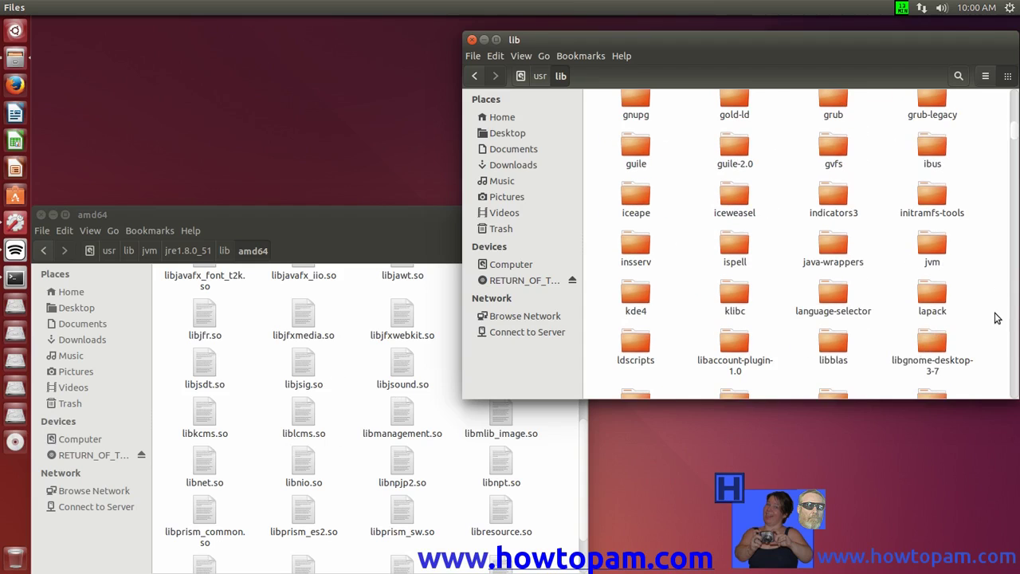
scroll(995, 317, down, 3)
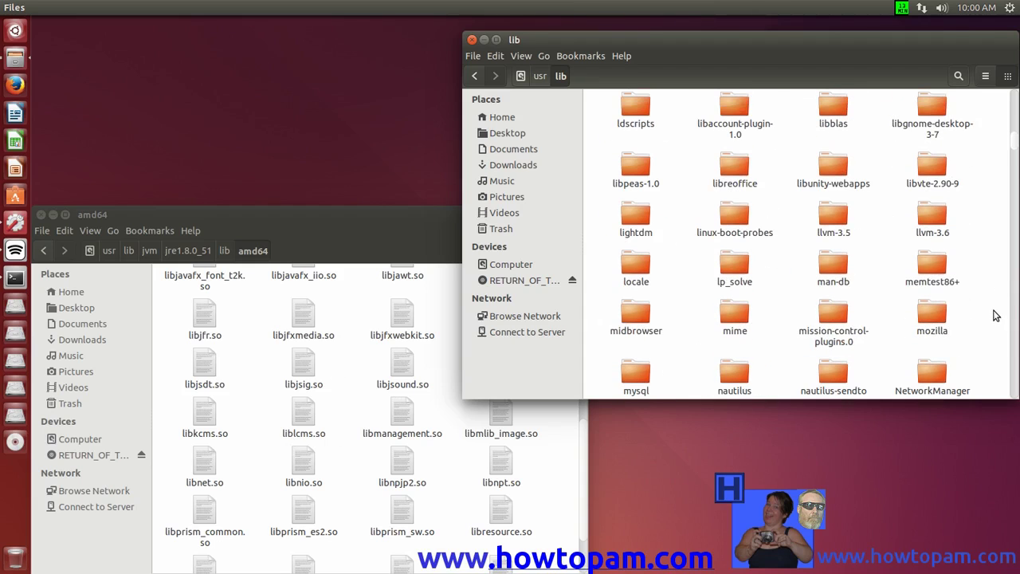
double_click(931, 317)
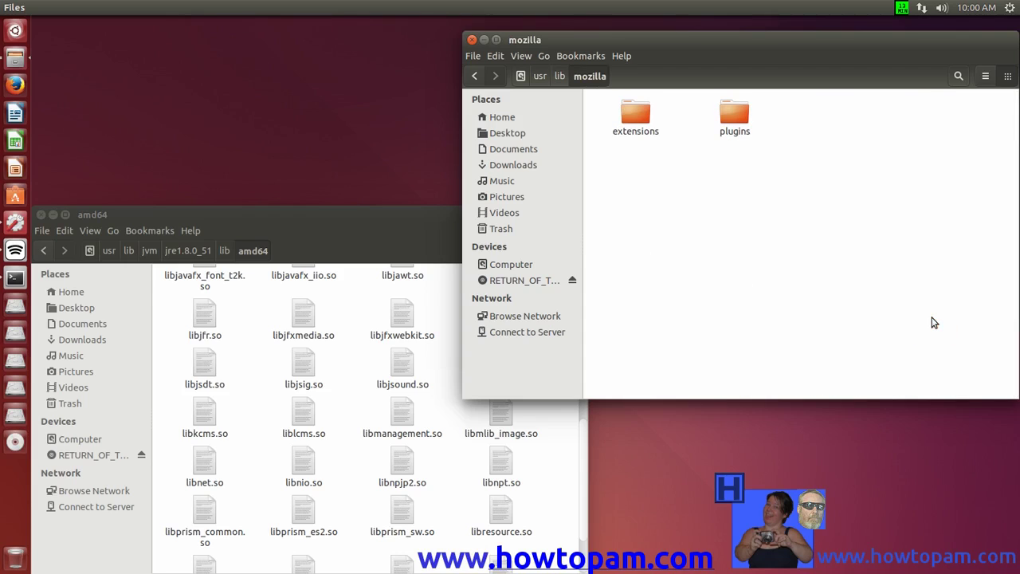
double_click(732, 118)
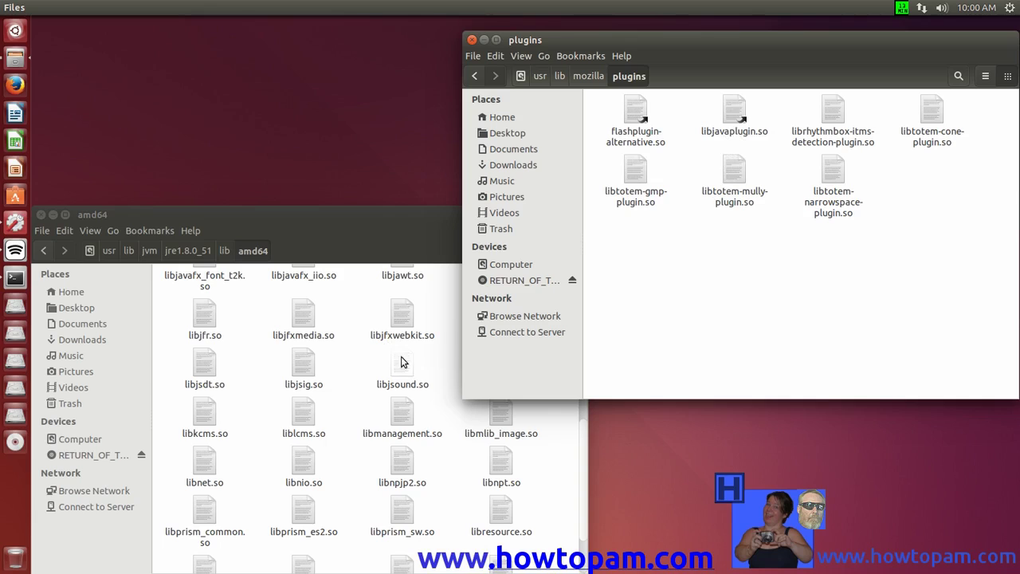
Move the old libjavaplugin.so link in the Mozilla plugins folder to the trash.
right_click(730, 116)
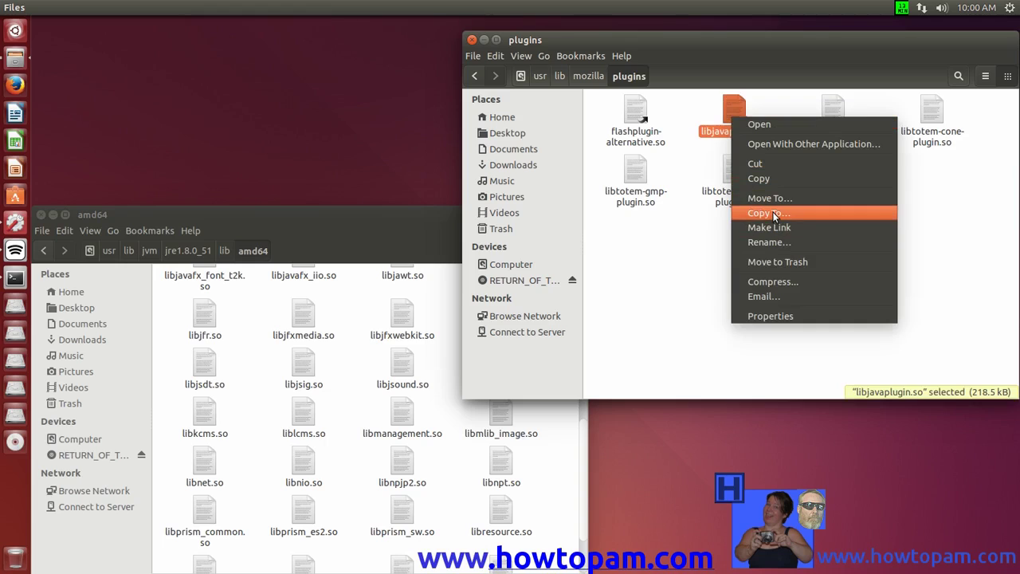
click(778, 262)
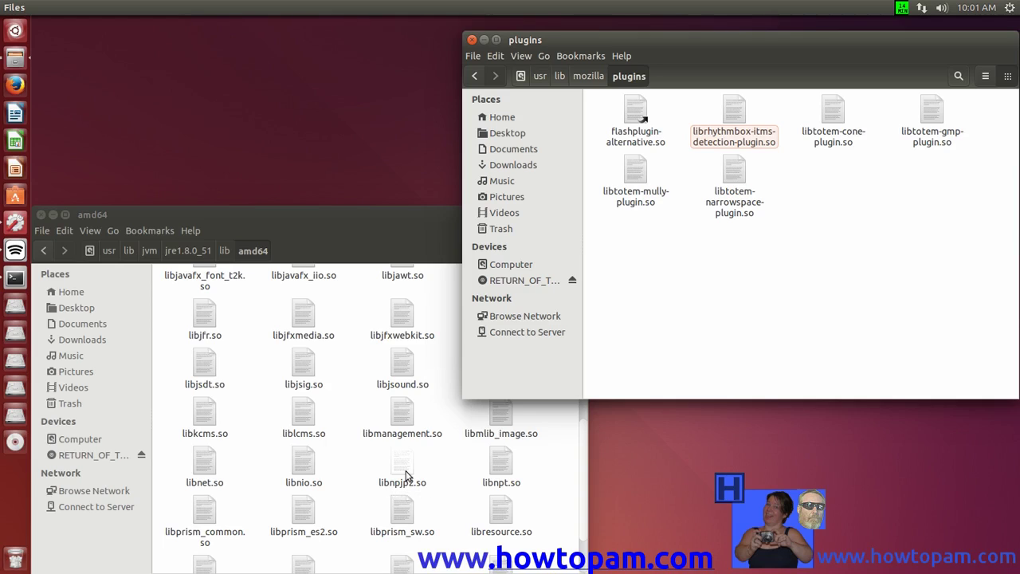
Make a link to libnpjp2.so in the amd64 folder and move that link into the Mozilla plugins folder.
right_click(402, 472)
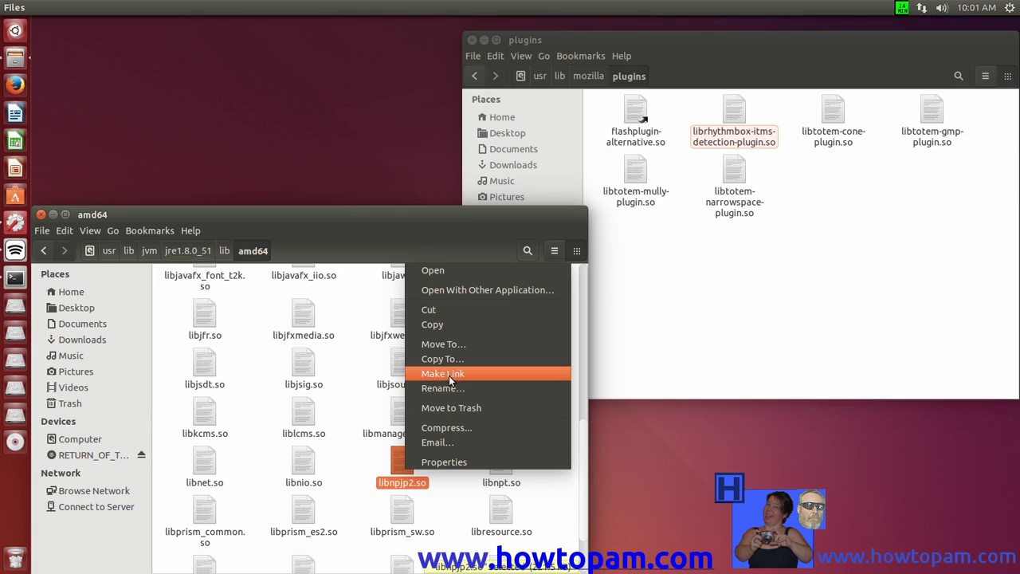
click(448, 373)
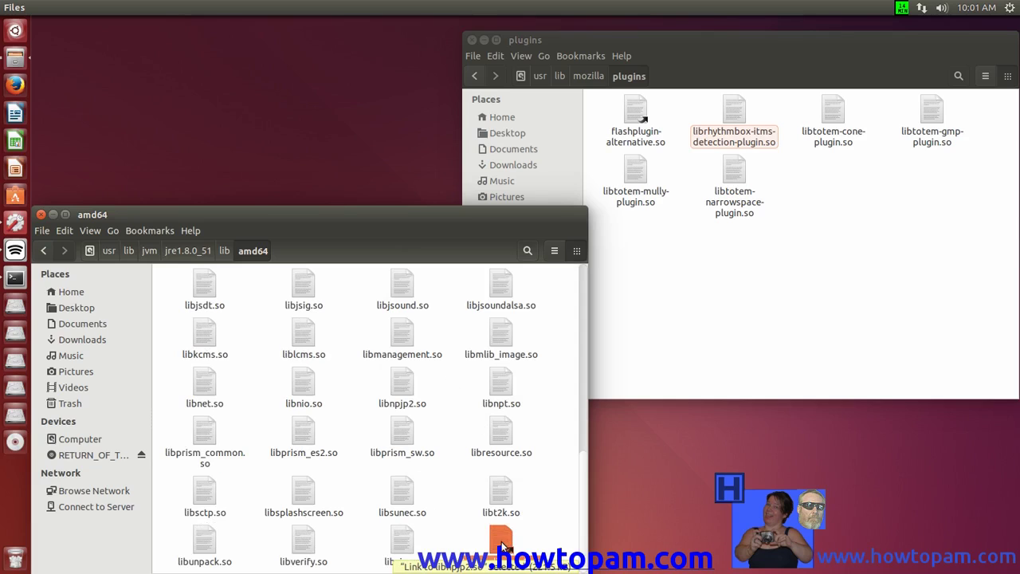
drag(502, 546, 755, 160)
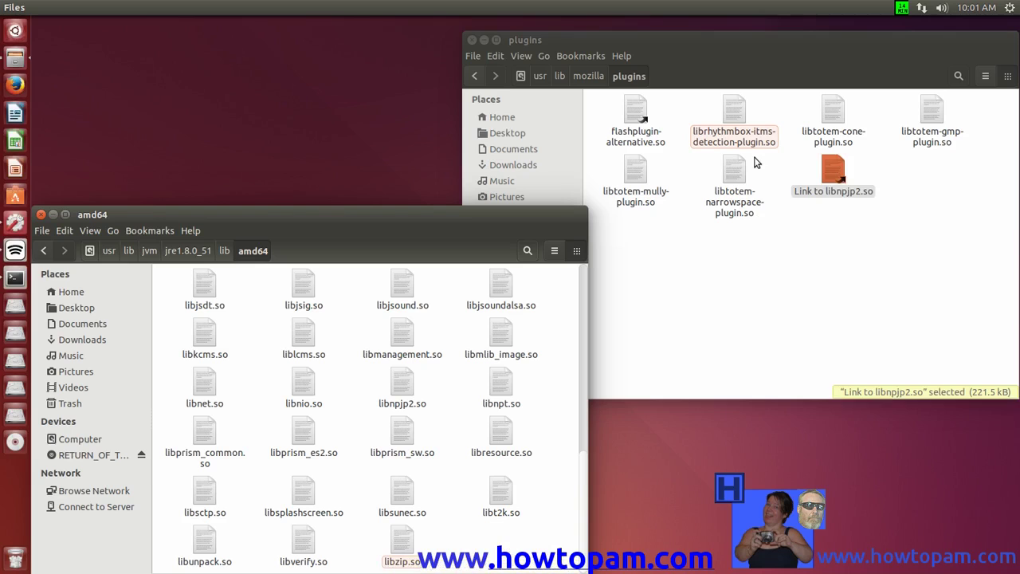
click(852, 271)
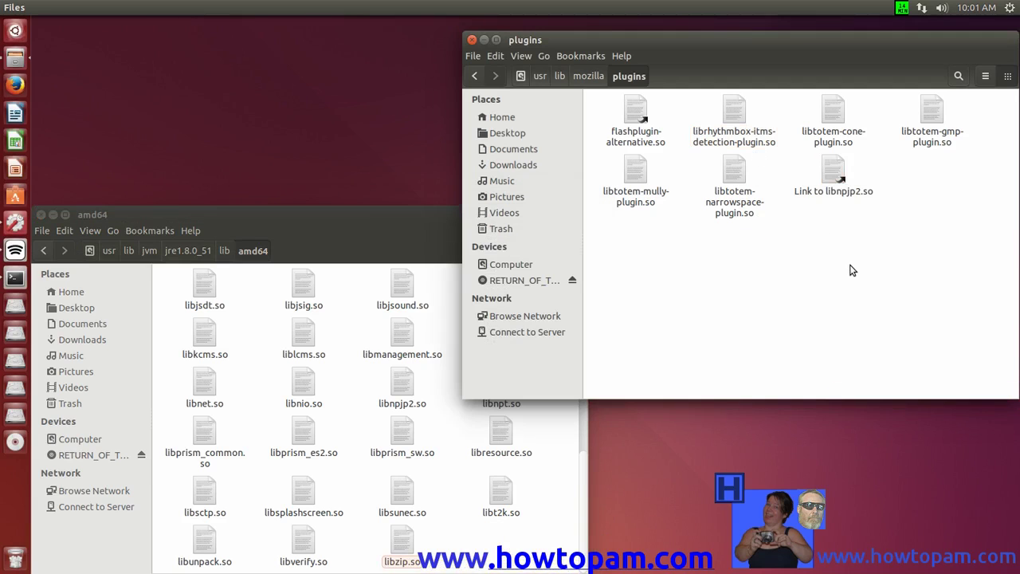
Retrace the Java install path in the amd64 file window from the filesystem root through usr and lib to jvm.
click(352, 221)
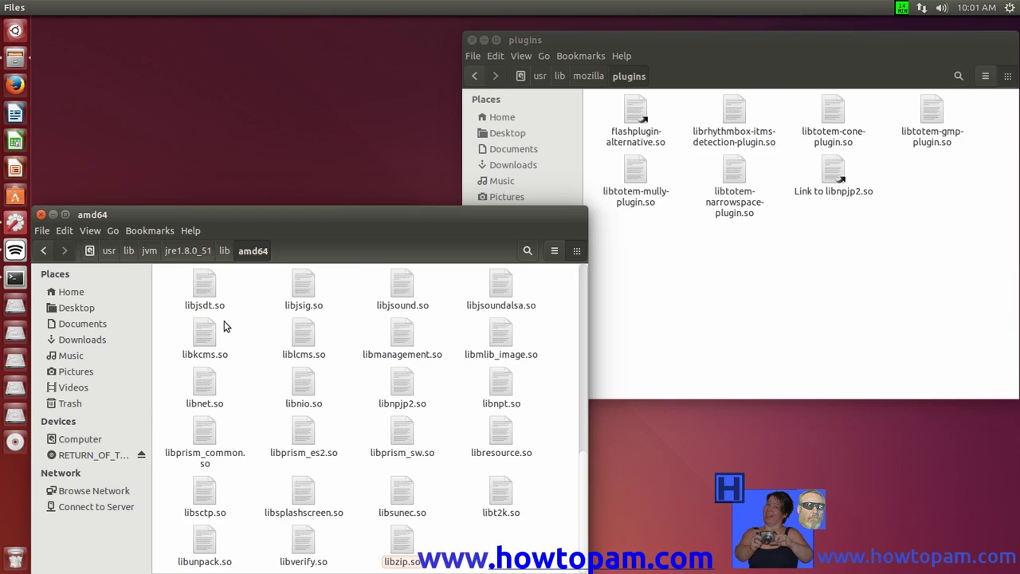
click(109, 252)
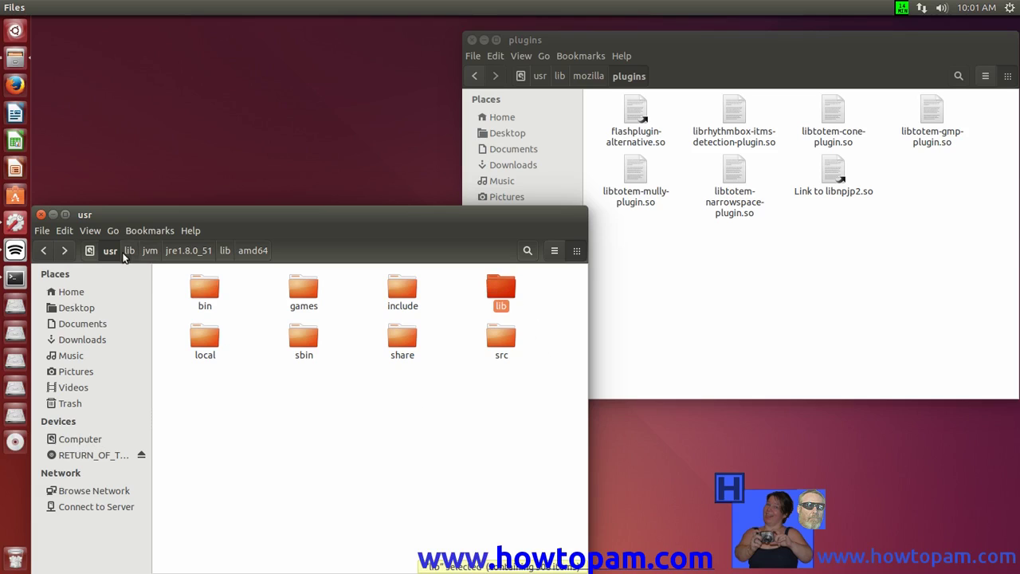
click(91, 251)
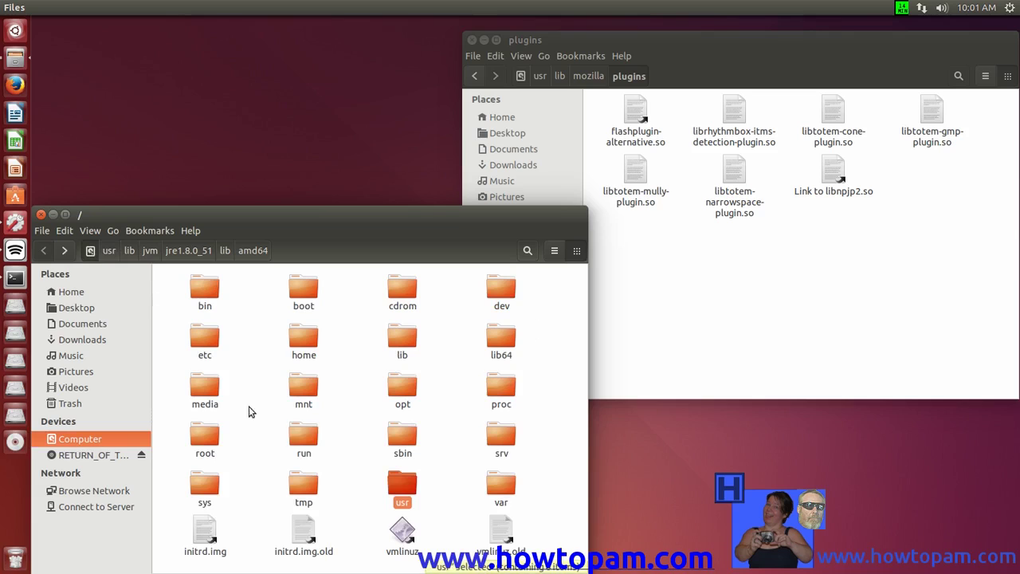
double_click(403, 487)
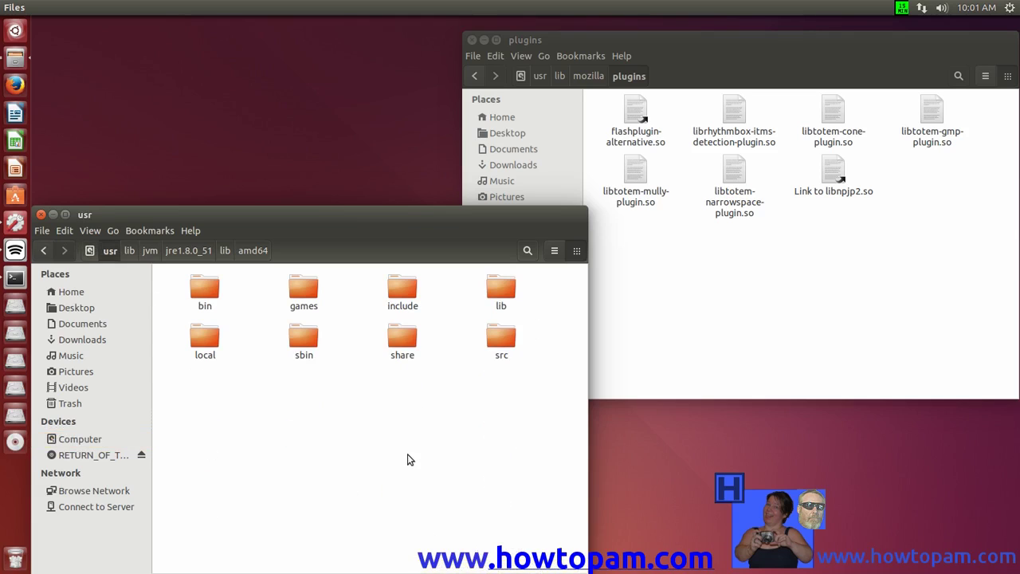
double_click(497, 290)
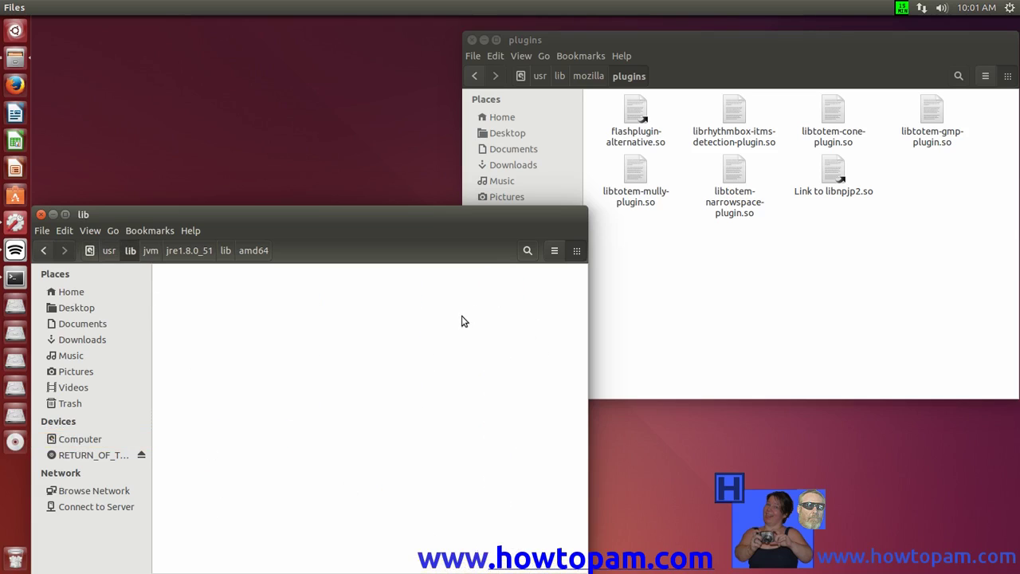
scroll(559, 404, down, 5)
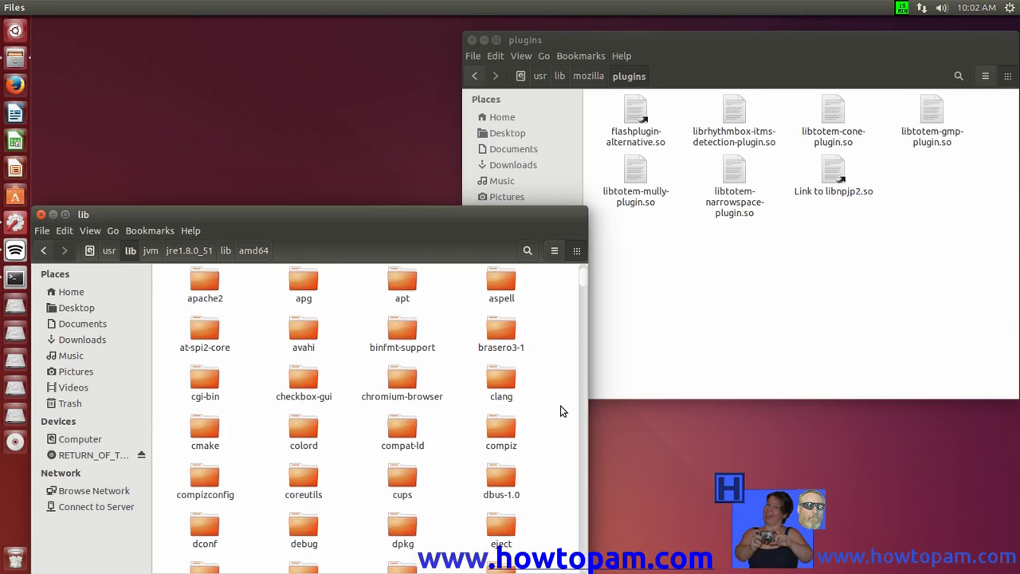
scroll(560, 410, down, 8)
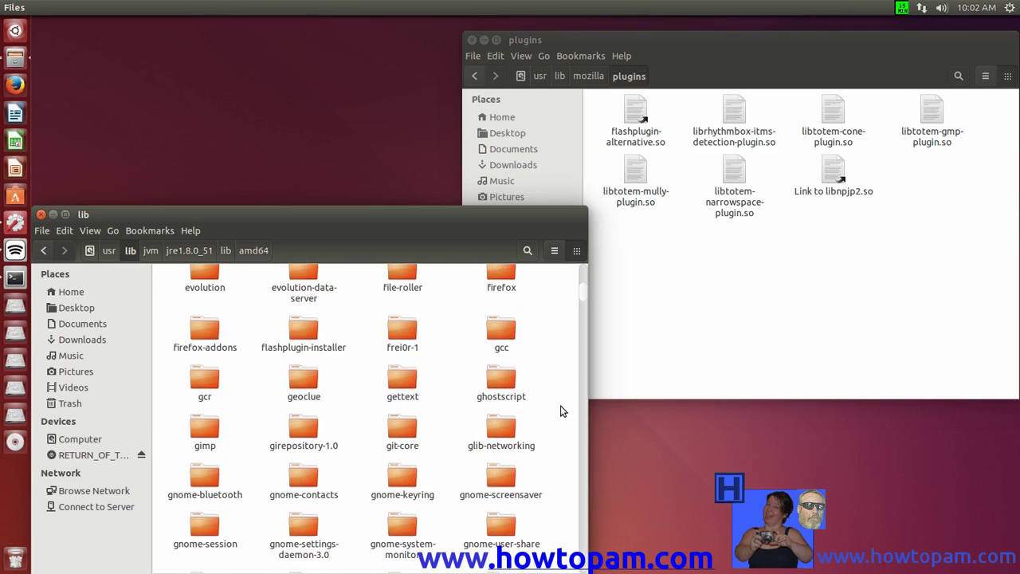
scroll(560, 410, down, 3)
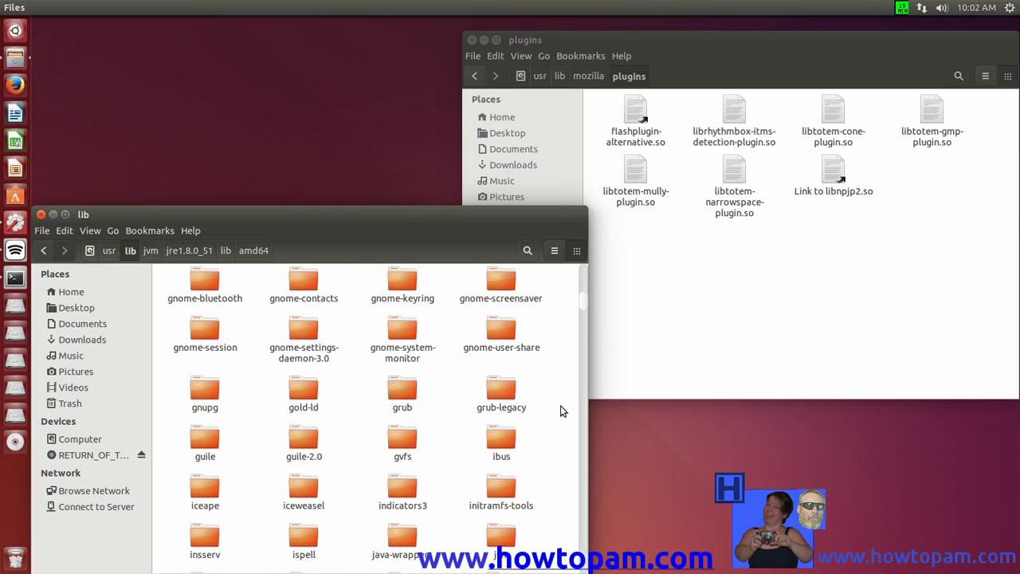
scroll(560, 410, down, 1)
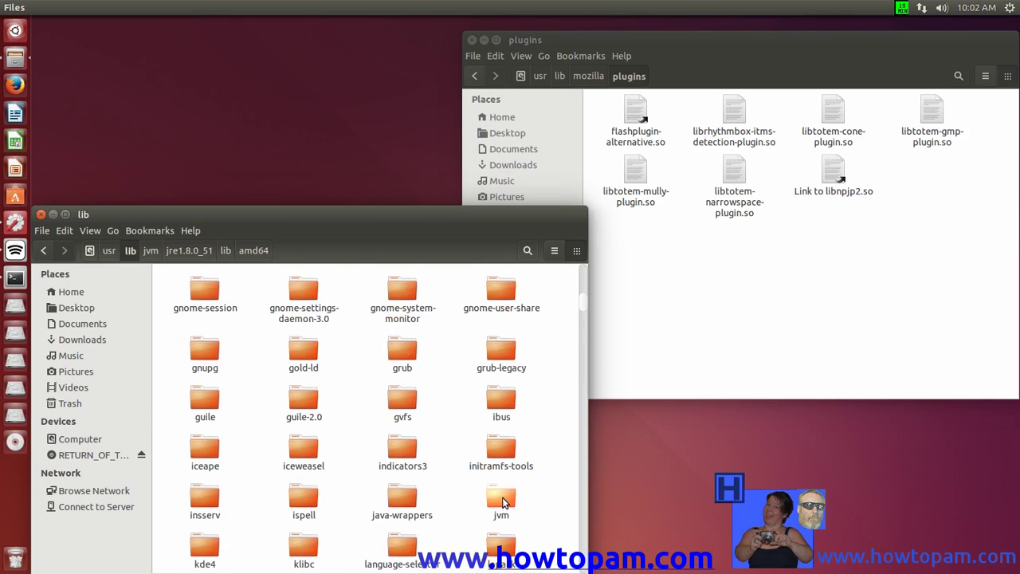
double_click(502, 497)
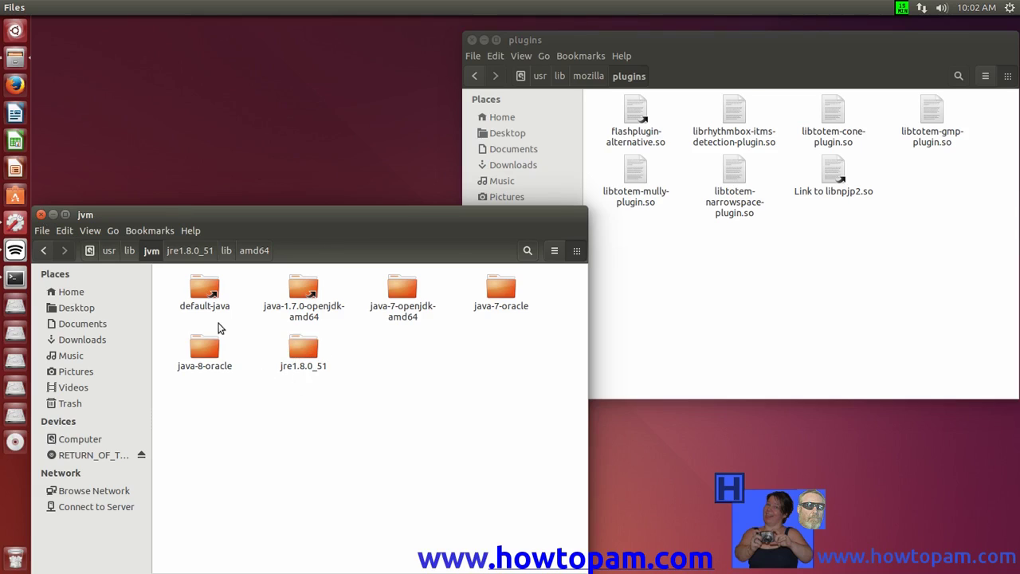
Review jre1.8.0_51/lib/amd64 for the libnpjp2.so source file, and close that file window.
double_click(302, 359)
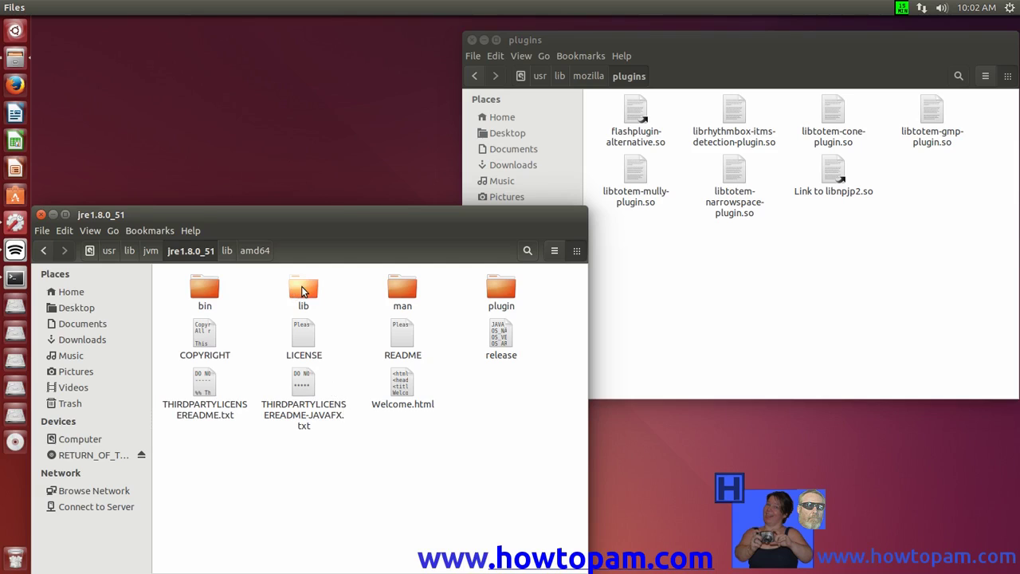
double_click(302, 286)
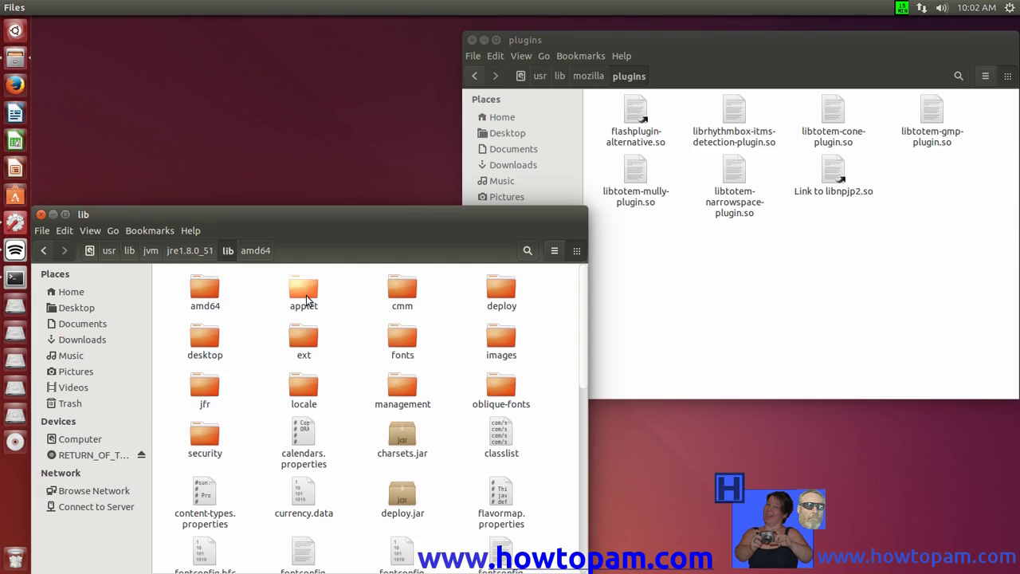
double_click(207, 293)
scroll(427, 407, down, 3)
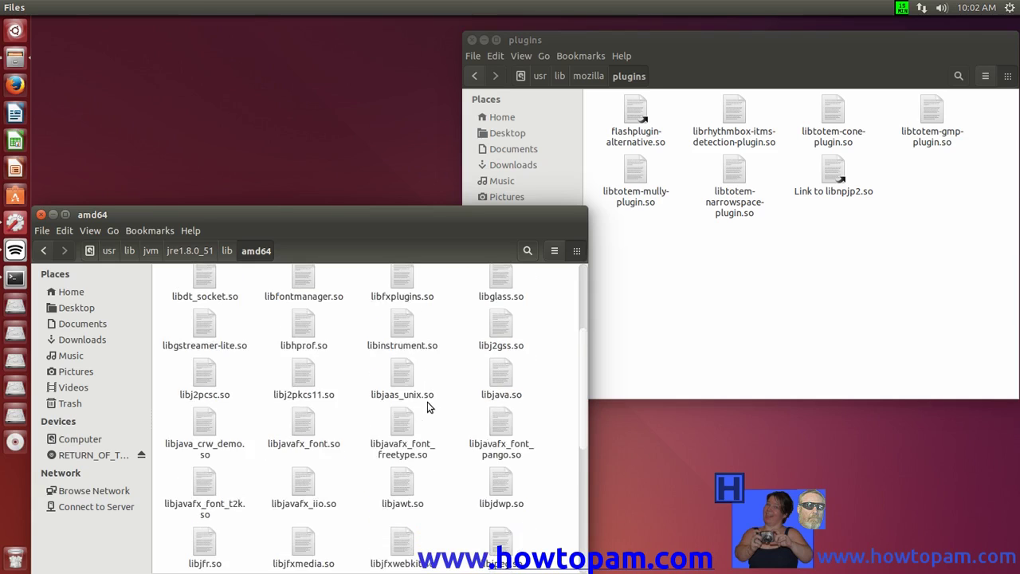
scroll(427, 406, down, 5)
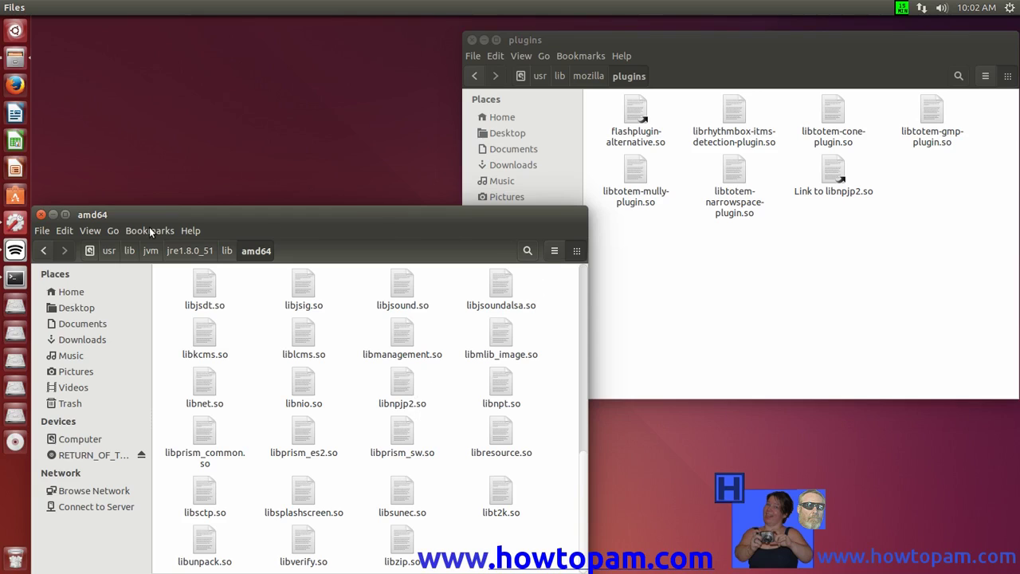
click(41, 215)
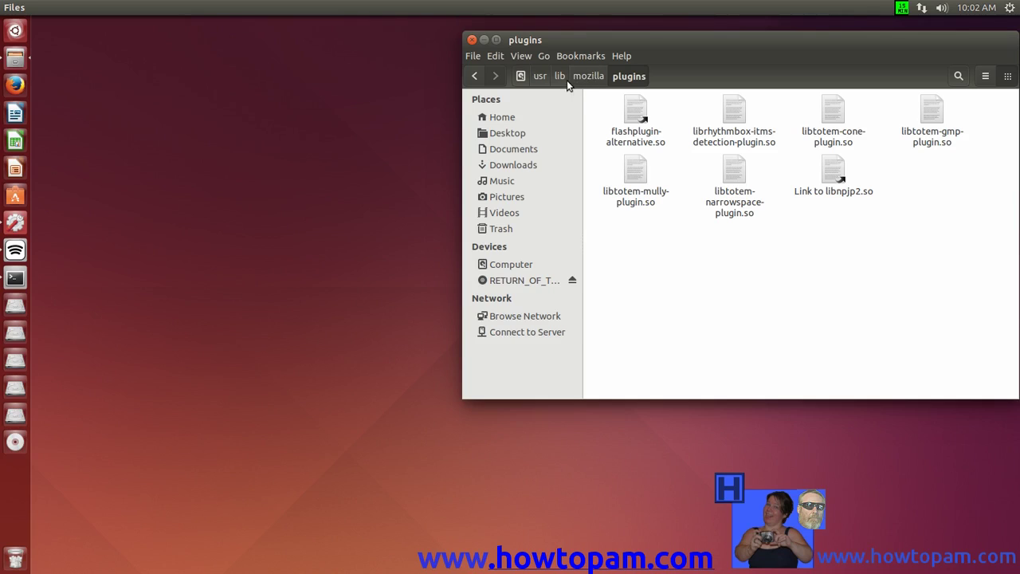
Retrace the plug-in path from the filesystem root through usr, lib and mozilla to plugins, and close the file window.
click(520, 75)
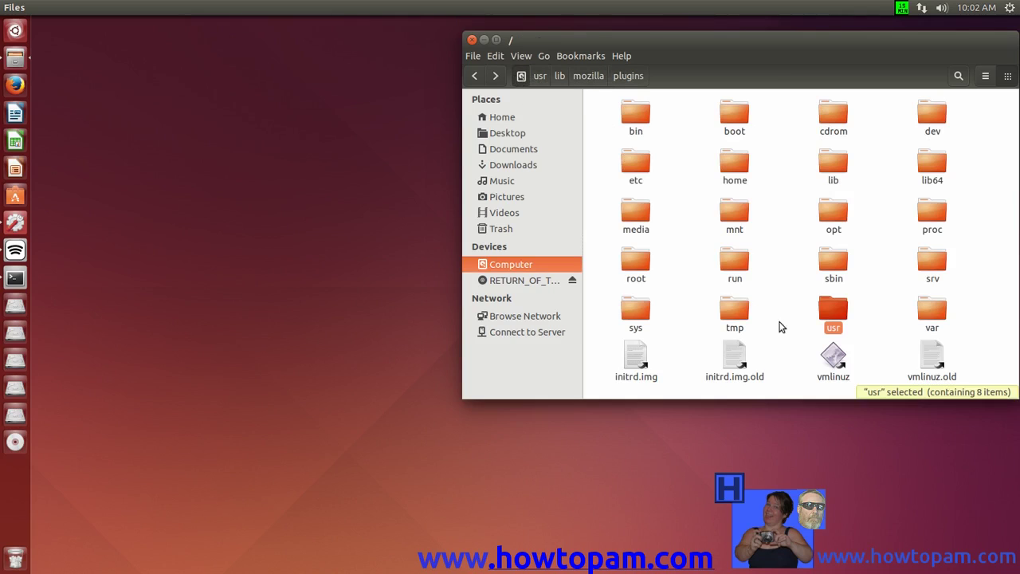
double_click(831, 313)
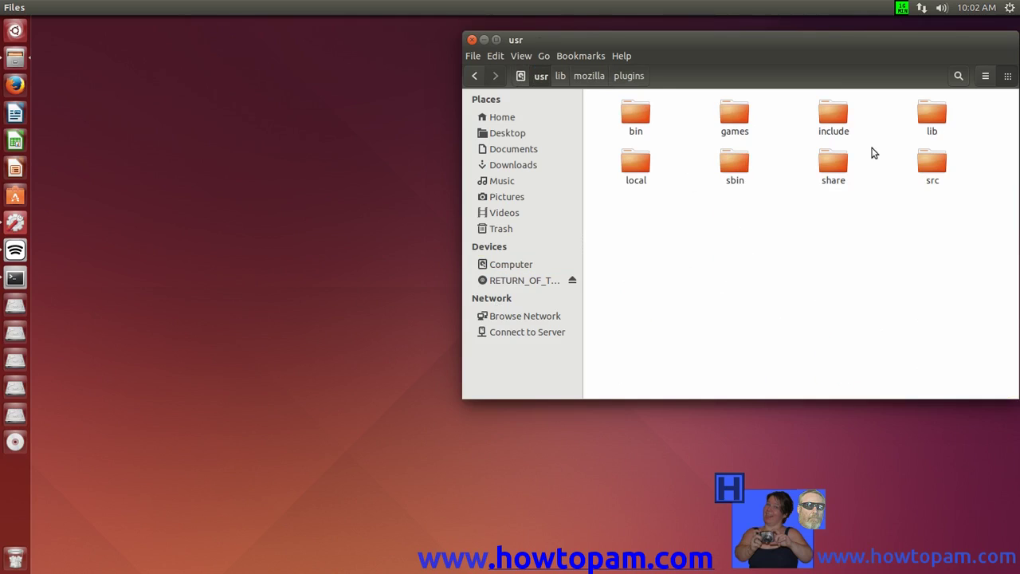
double_click(934, 113)
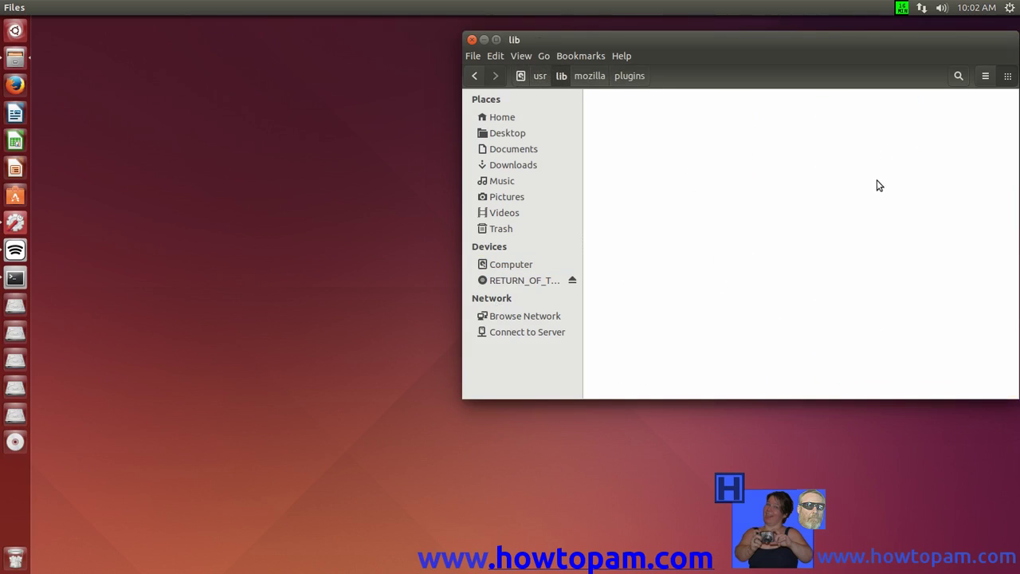
scroll(865, 204, down, 10)
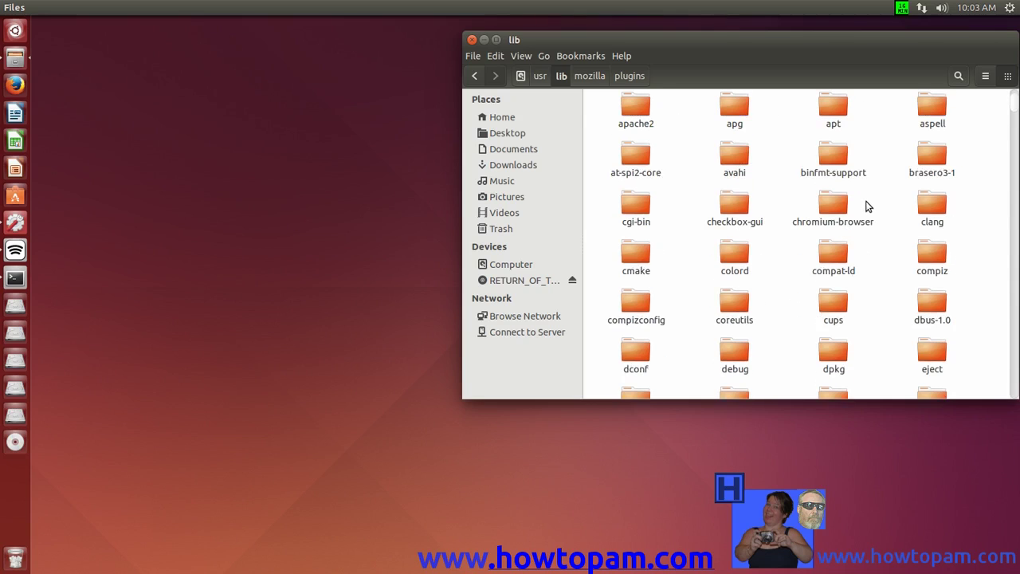
scroll(877, 211, down, 4)
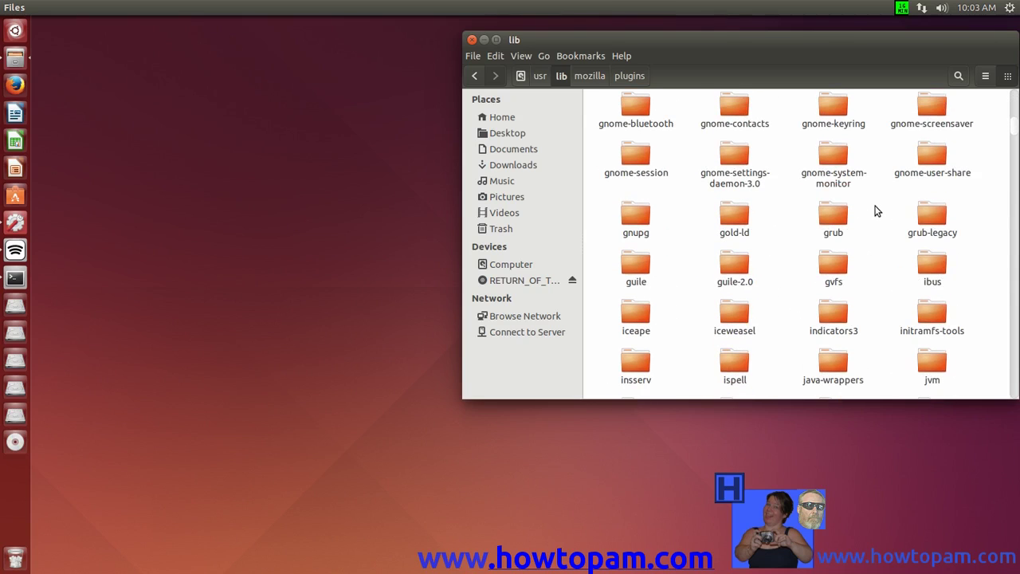
scroll(876, 212, down, 5)
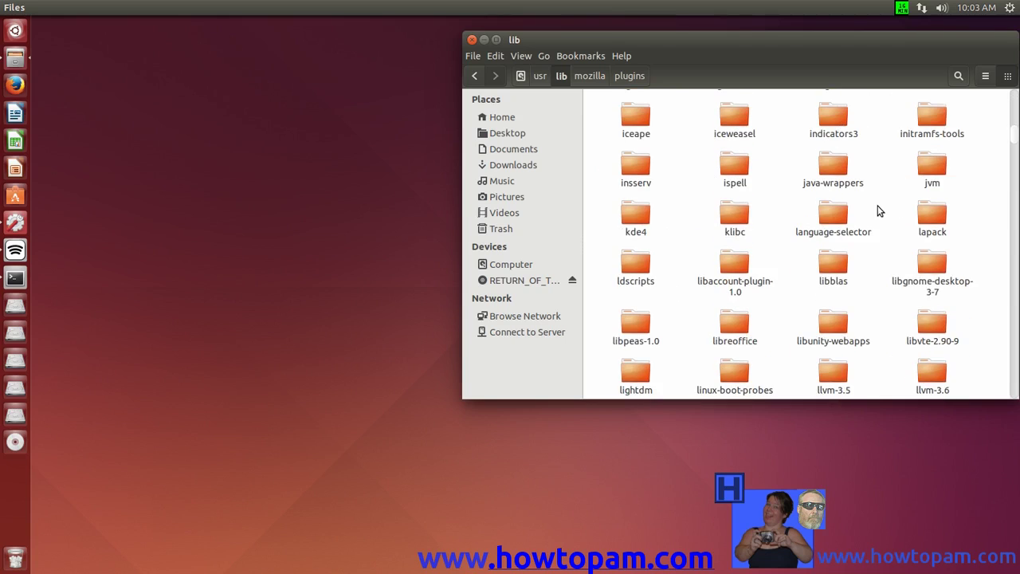
double_click(933, 362)
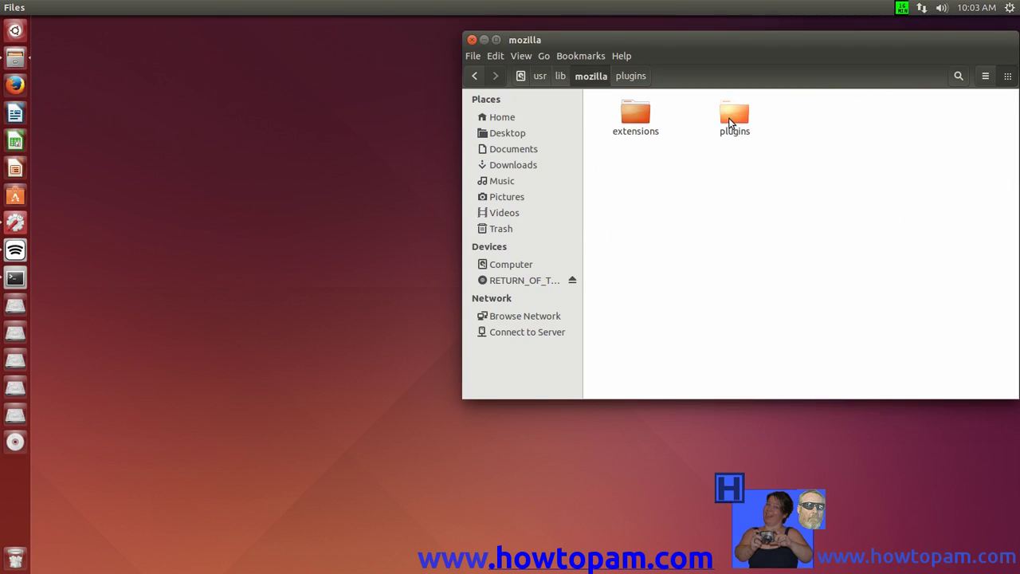
double_click(730, 122)
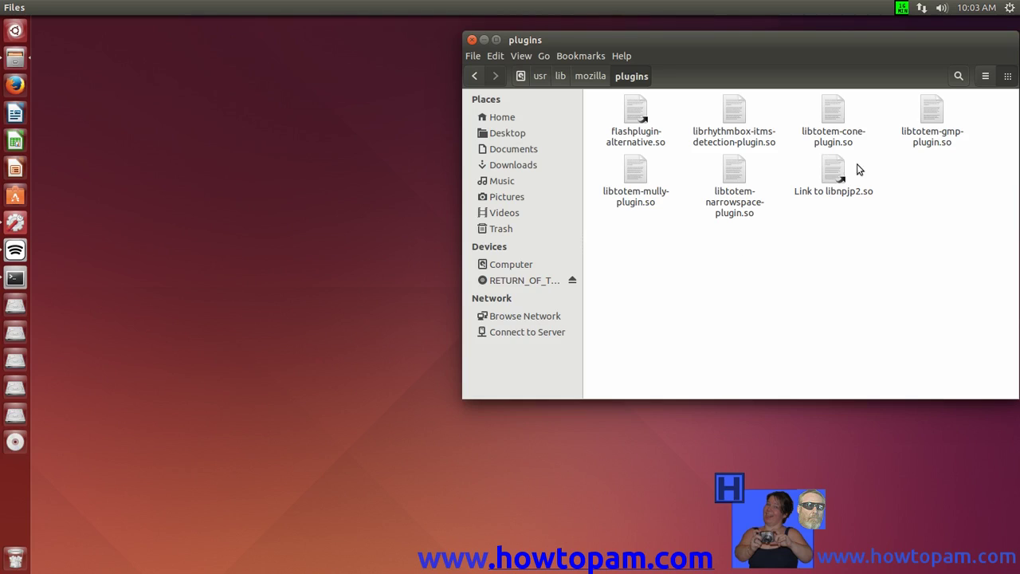
click(472, 39)
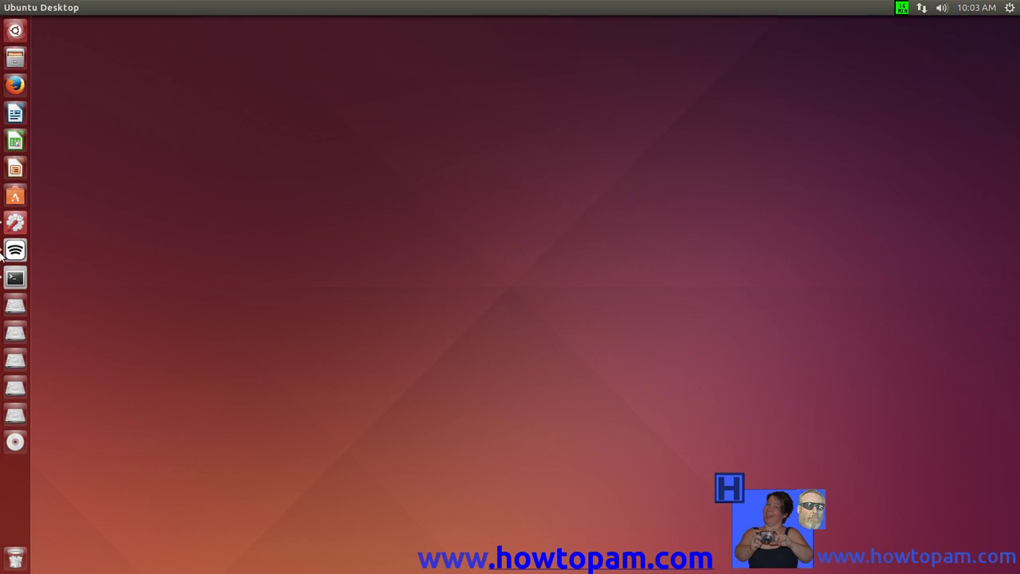
Switch to the Terminal, interrupt the running file manager process and end the session with exit.
click(16, 278)
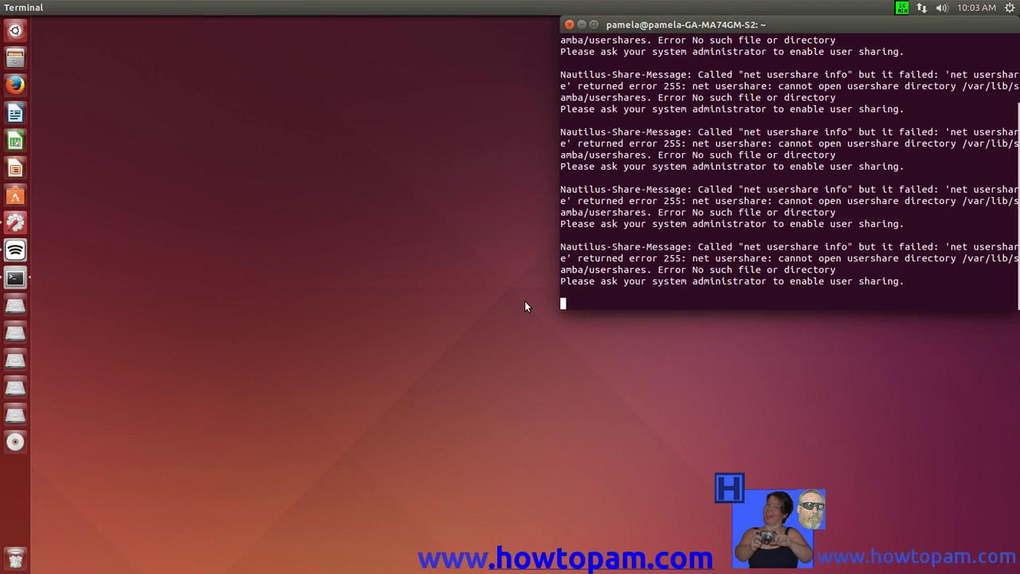
key(ctrl+c)
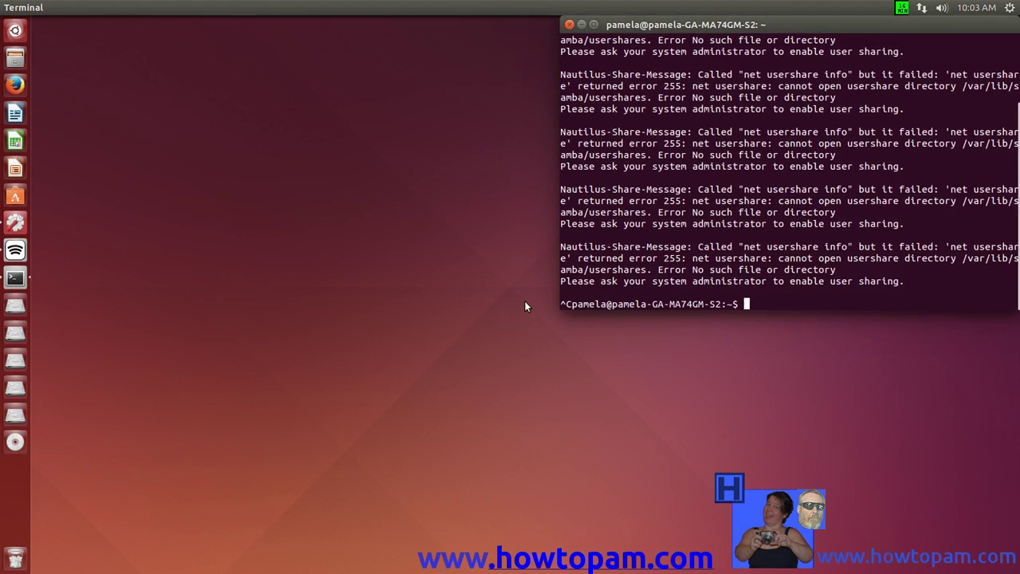
text(exit)
key(Return)
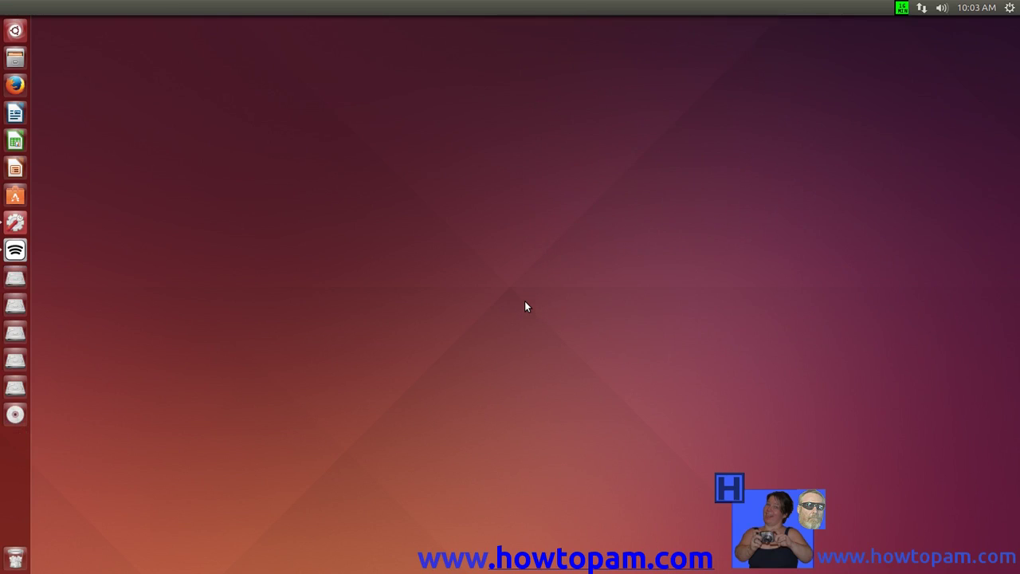
Launch Firefox and show the installed plugins in the Add-ons Manager.
click(10, 84)
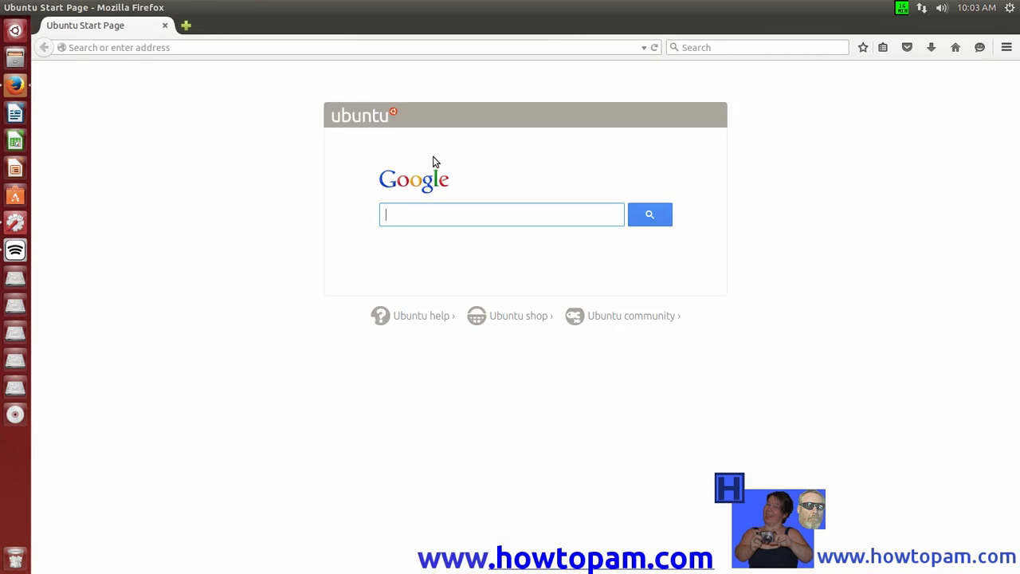
click(1006, 50)
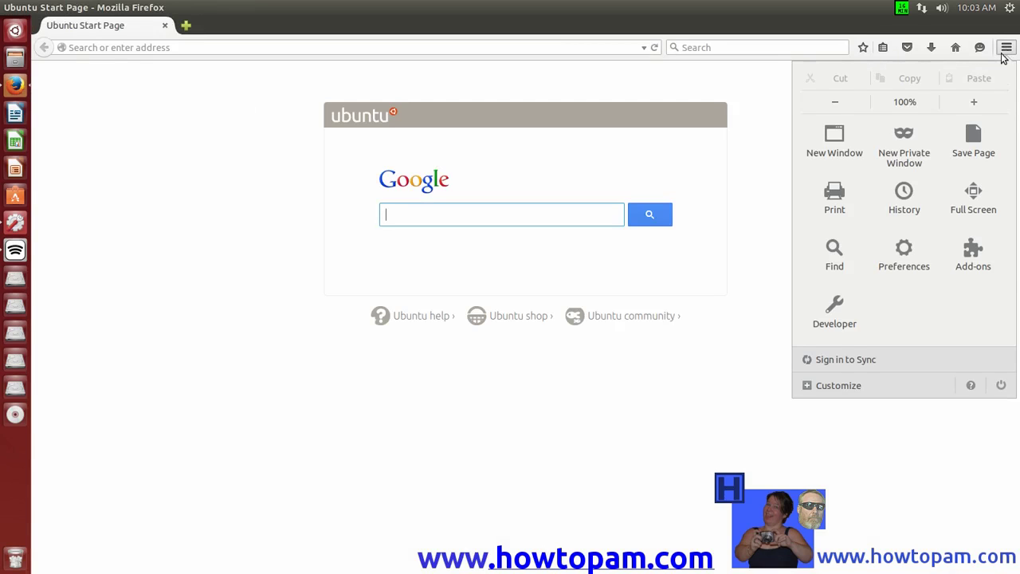
click(979, 258)
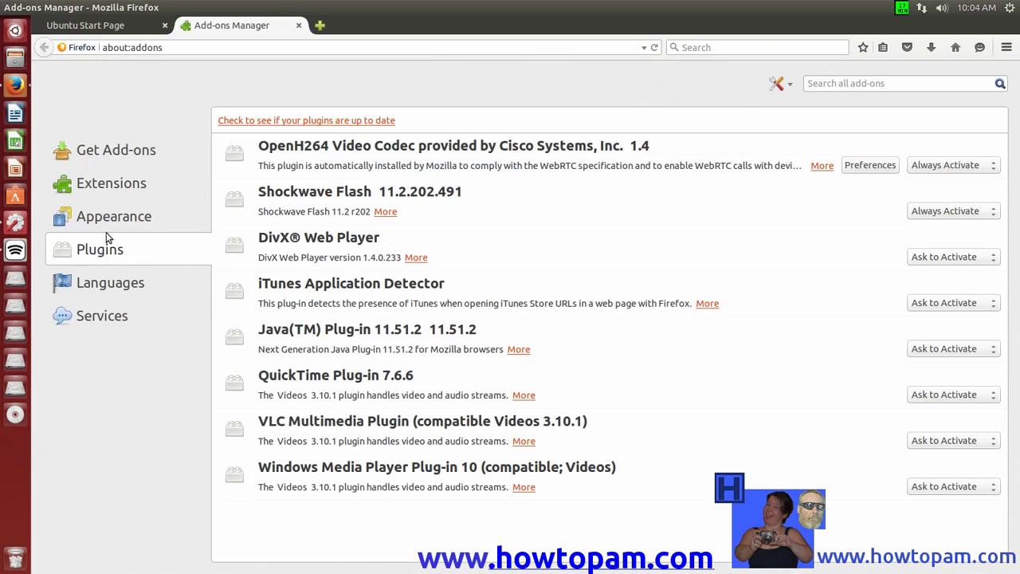
click(124, 158)
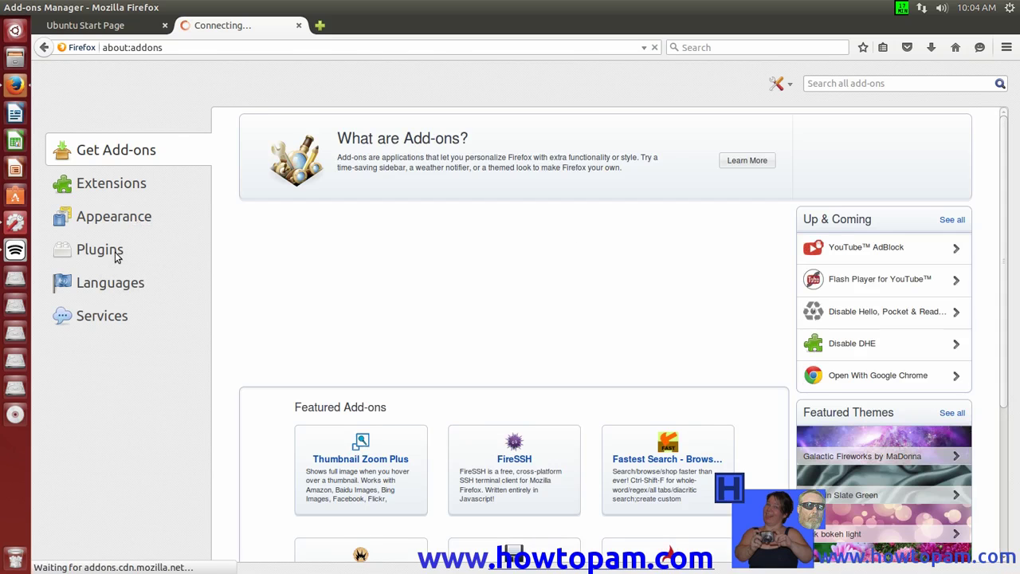
click(104, 250)
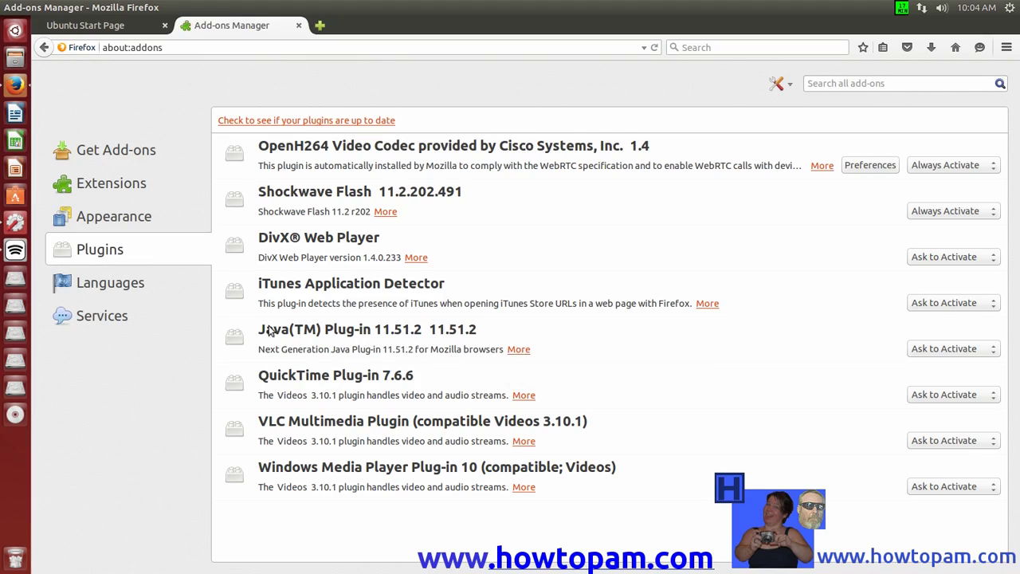
Examine the details of the Java(TM) Plug-in, including its version, file and MIME types.
click(518, 351)
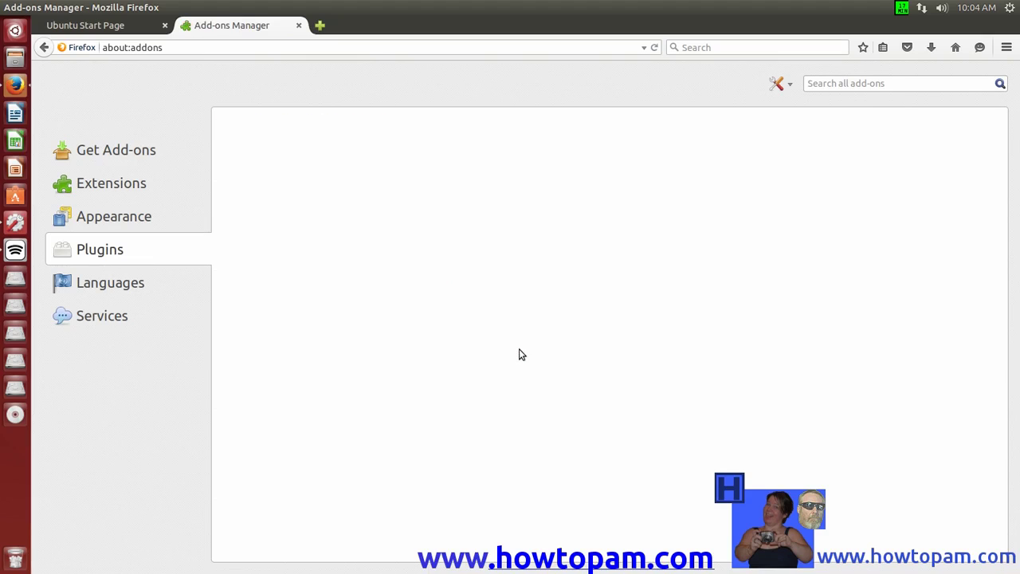
scroll(873, 271, down, 7)
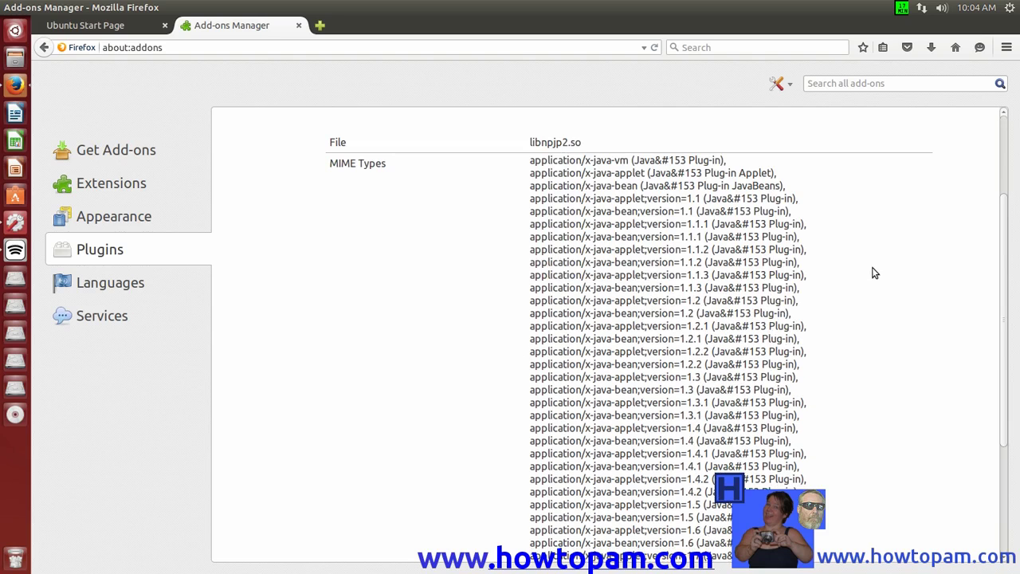
scroll(874, 269, up, 7)
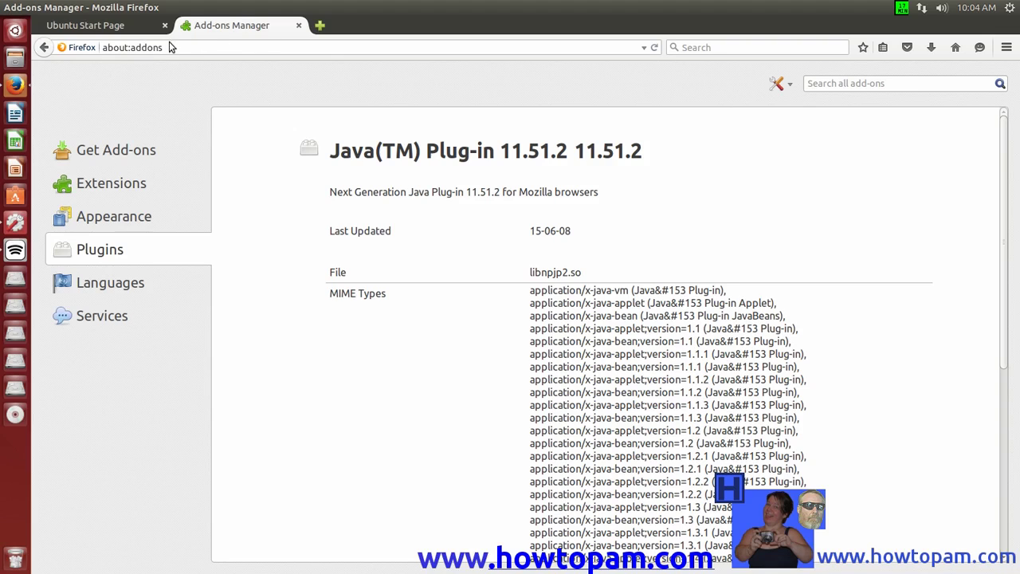
Load about:plugins in the Ubuntu Start Page tab to list the installed plugins.
click(106, 30)
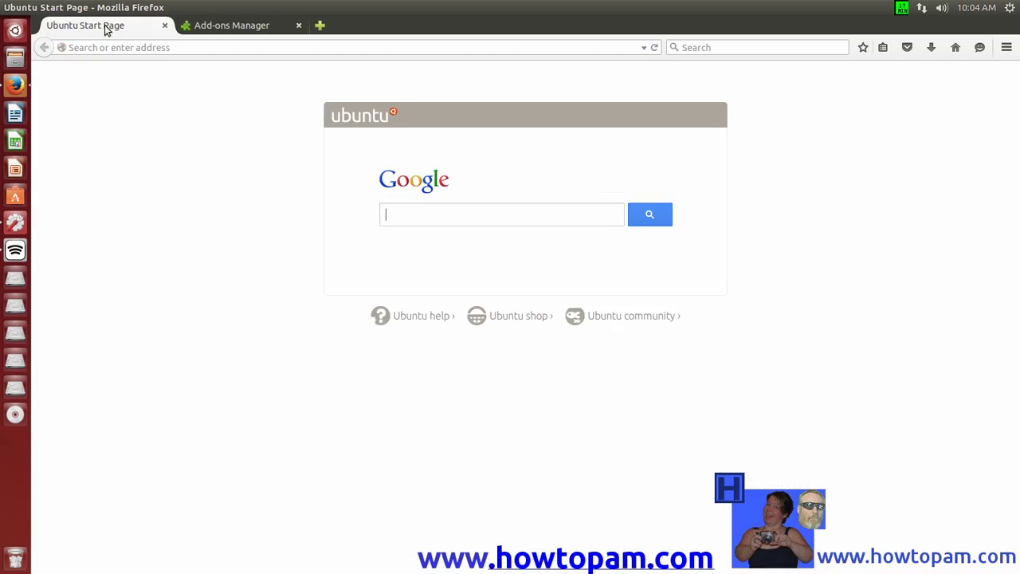
click(160, 48)
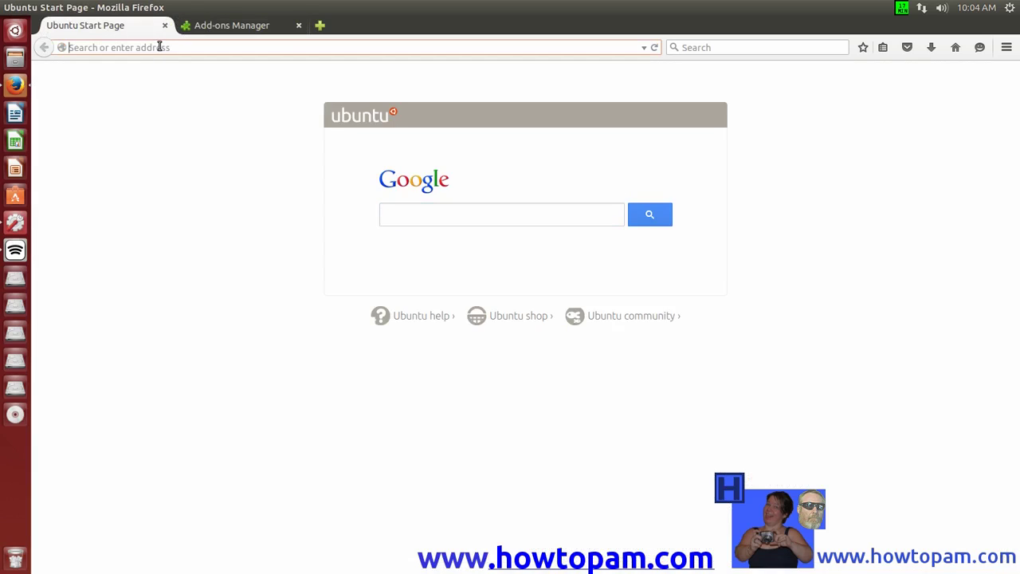
text(ab)
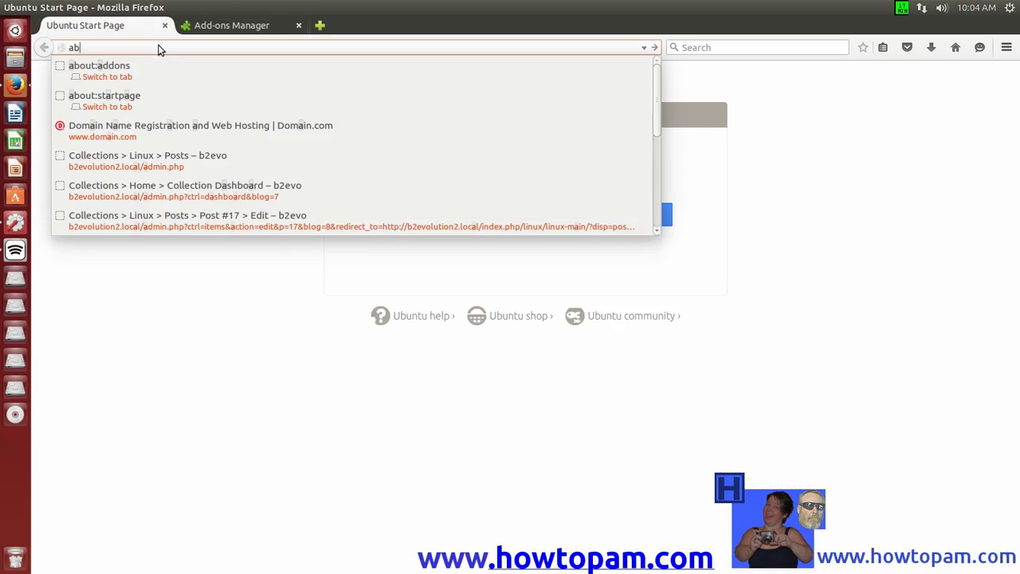
text(out:plugins)
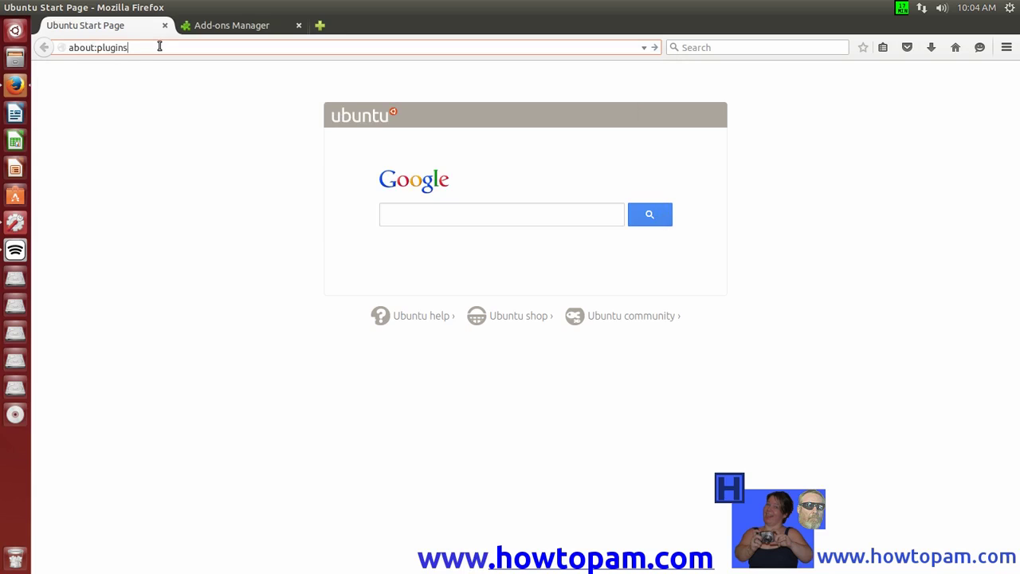
key(Return)
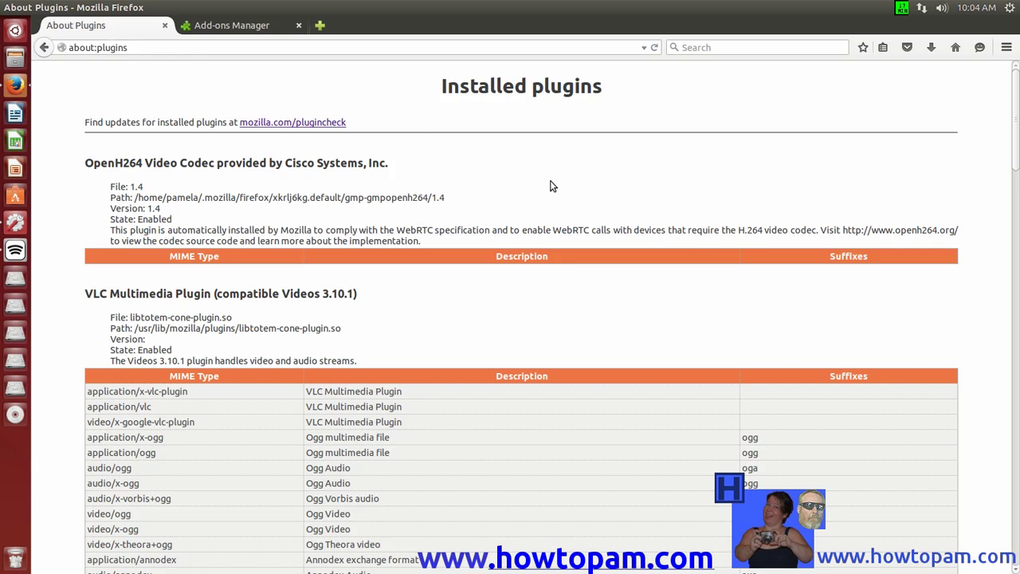
Examine the installed plugins list for the Java(TM) Plug-in entry, including its file, path, version and state.
scroll(550, 186, down, 3)
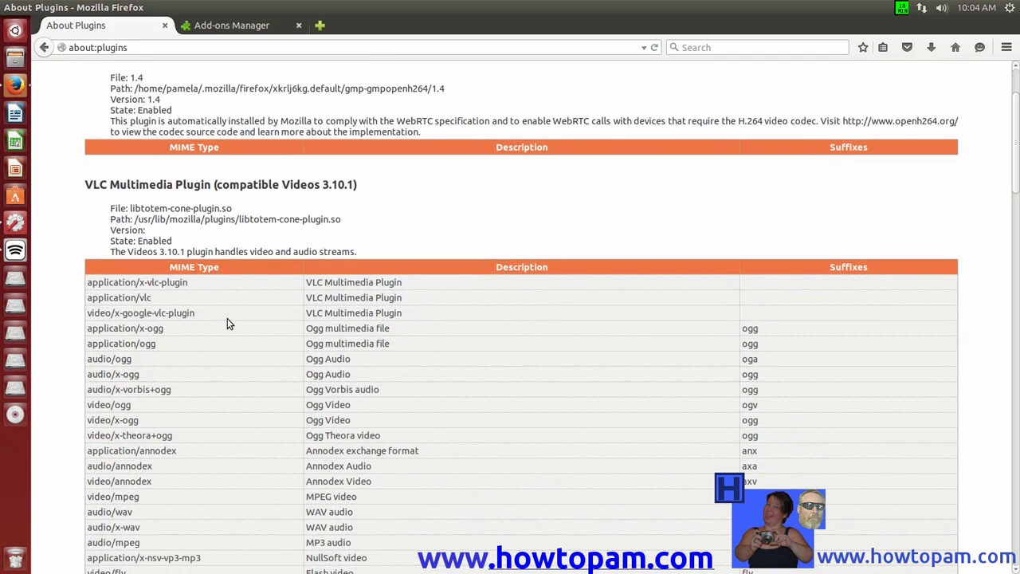
scroll(227, 323, down, 9)
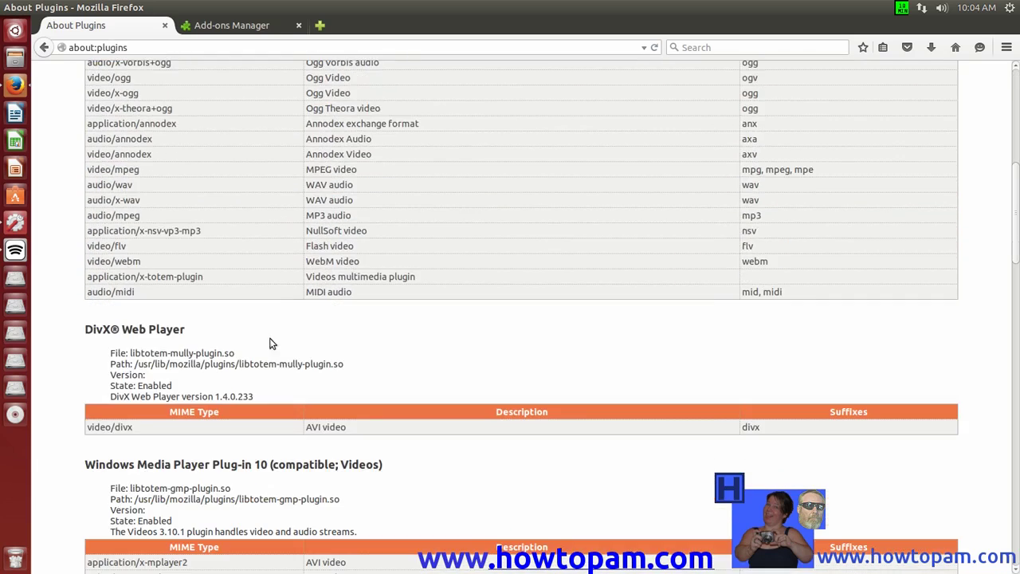
scroll(271, 344, down, 3)
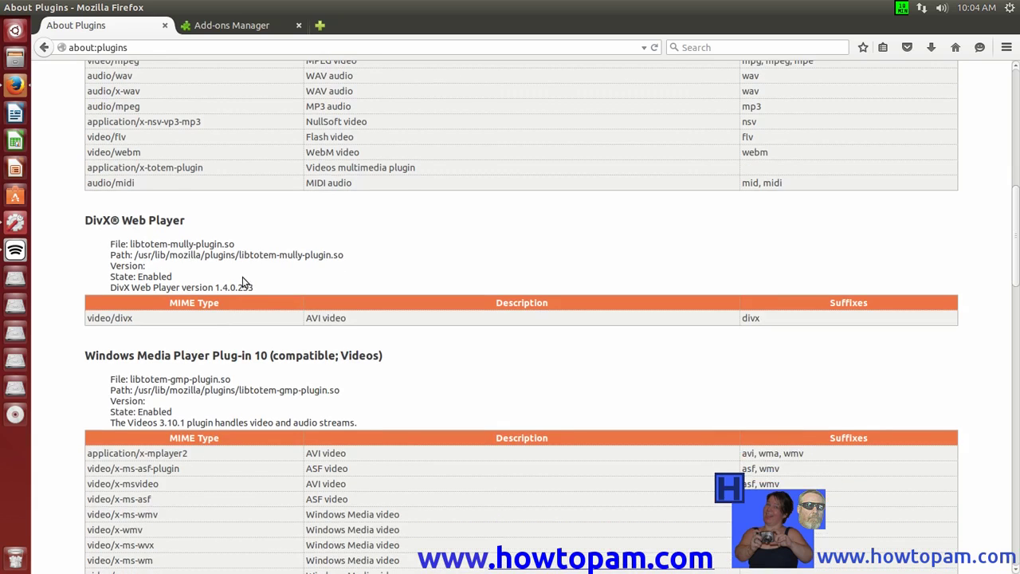
scroll(246, 301, down, 9)
scroll(248, 305, down, 10)
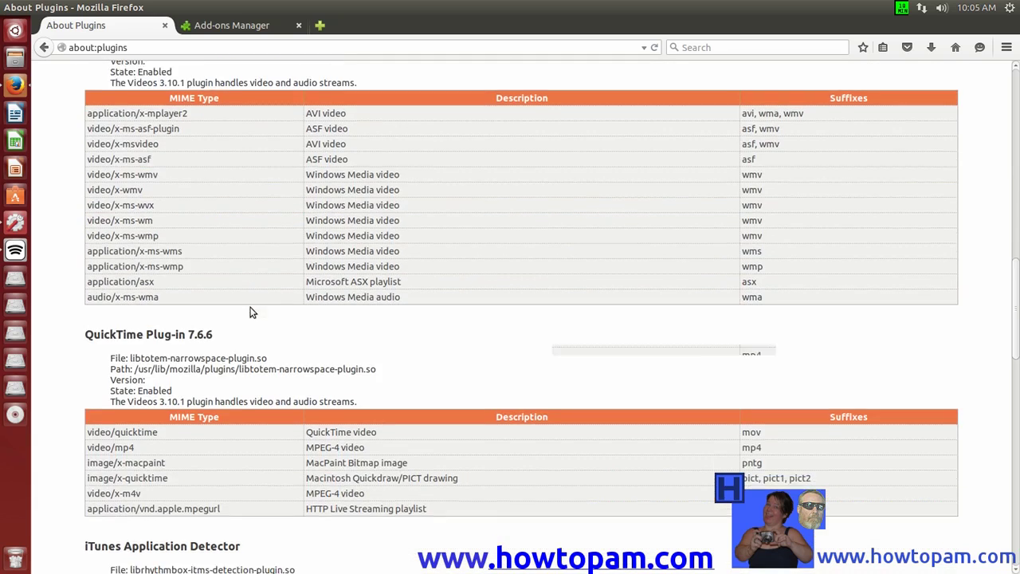
scroll(255, 313, down, 4)
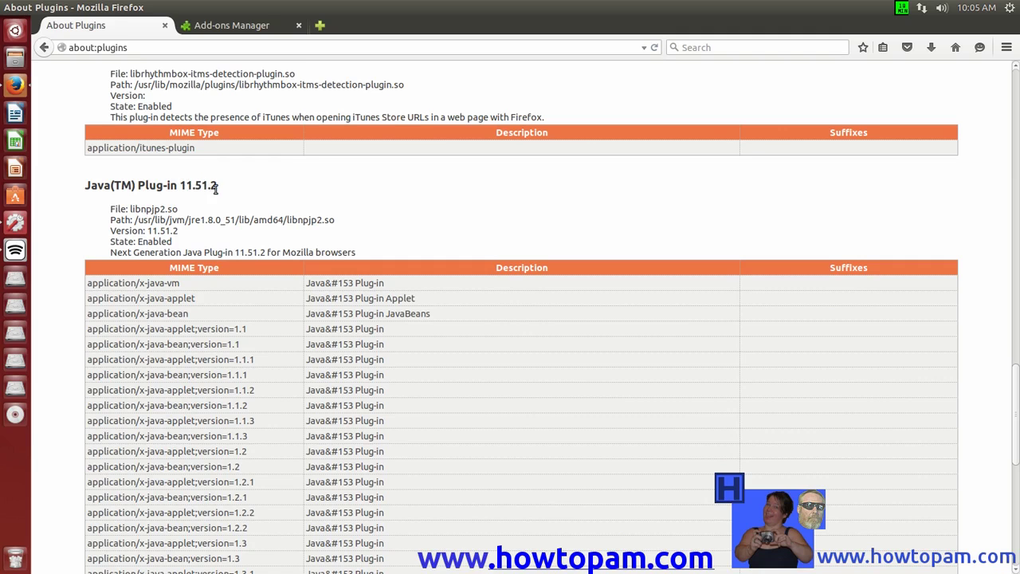
scroll(442, 259, up, 18)
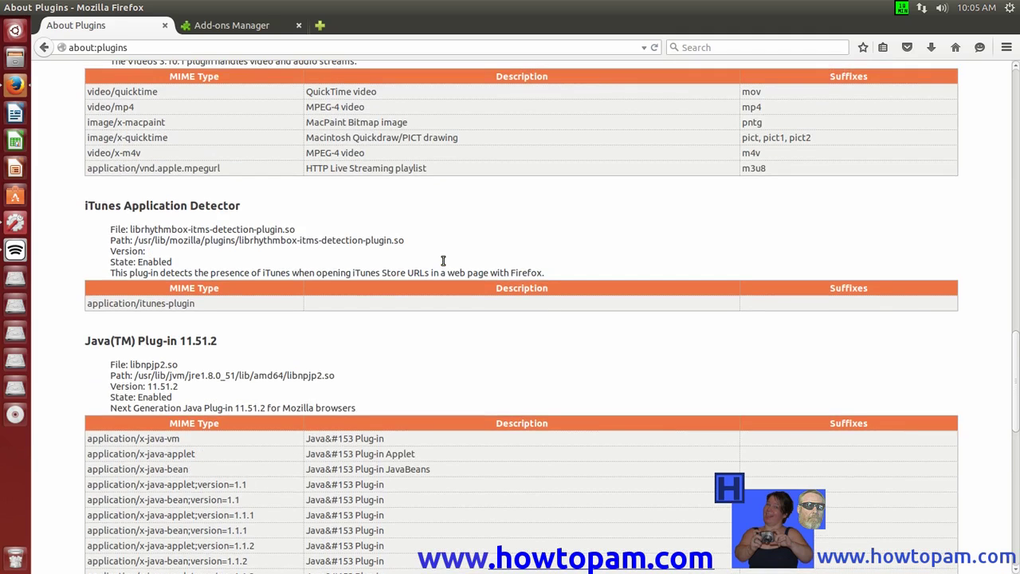
scroll(441, 259, up, 20)
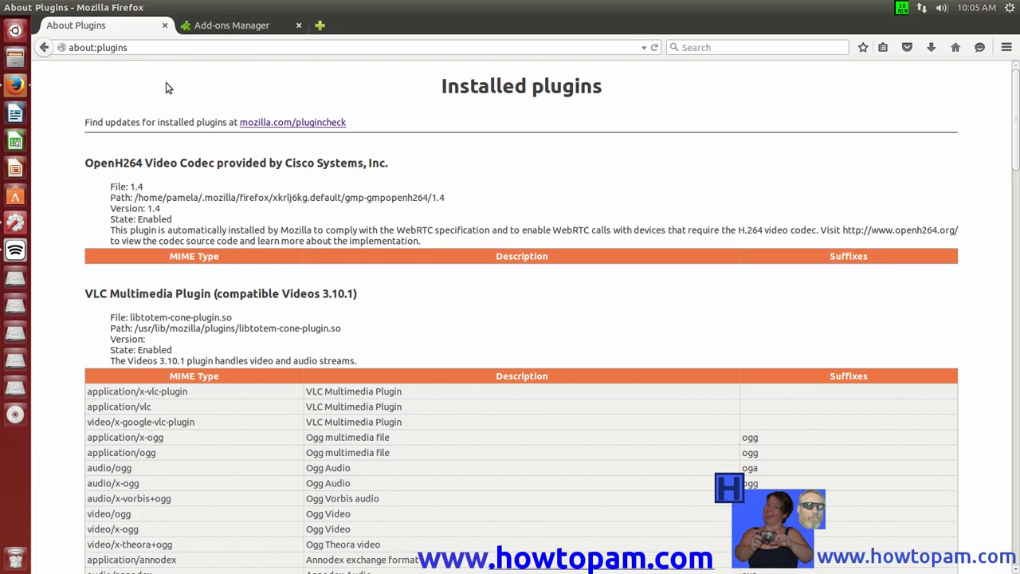
Open a new tab and close the Add-ons Manager and About Plugins tabs.
click(319, 25)
click(299, 26)
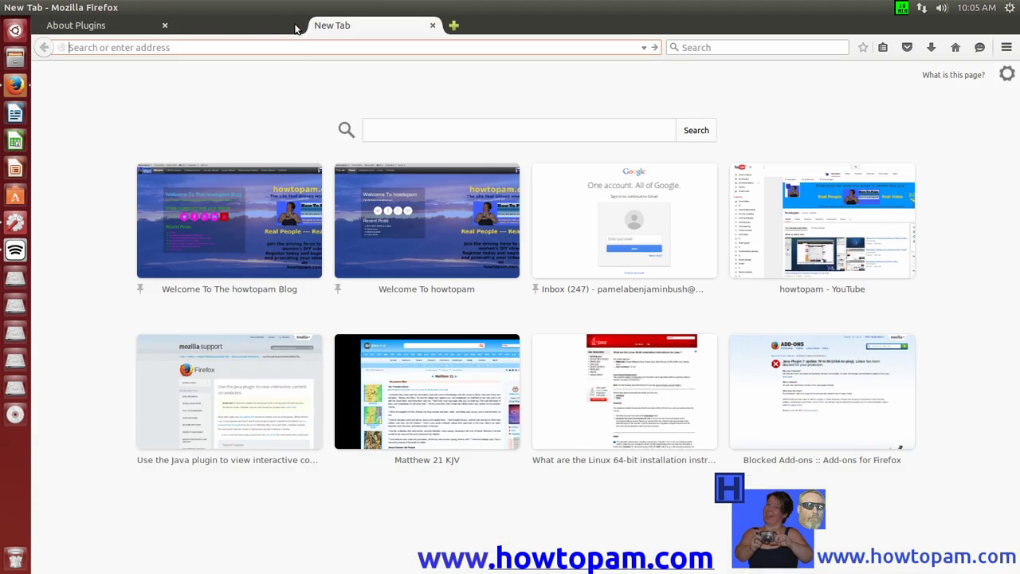
click(164, 26)
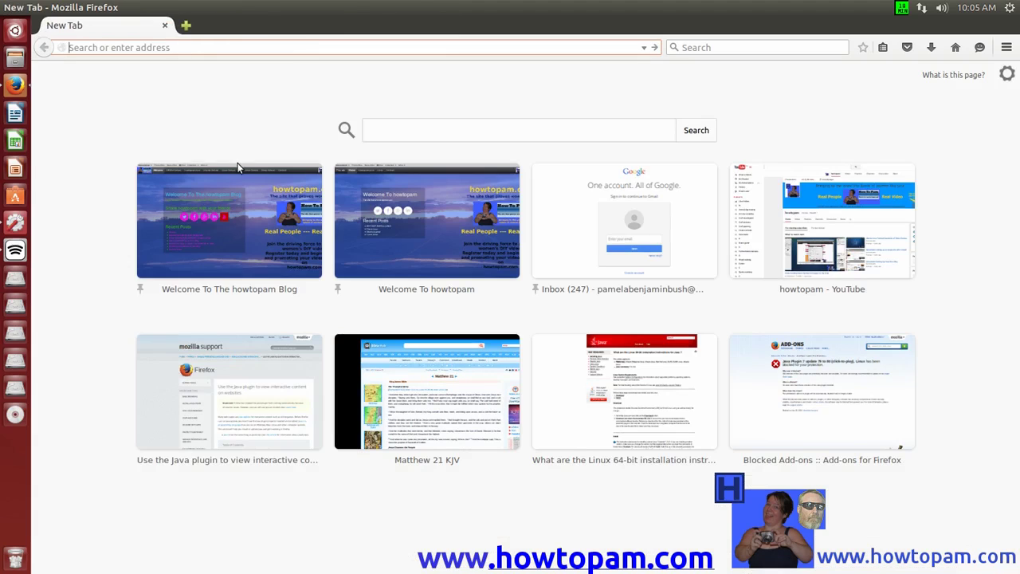
Visit the howtopam blog and follow its last share link to the howtopam YouTube channel.
click(259, 210)
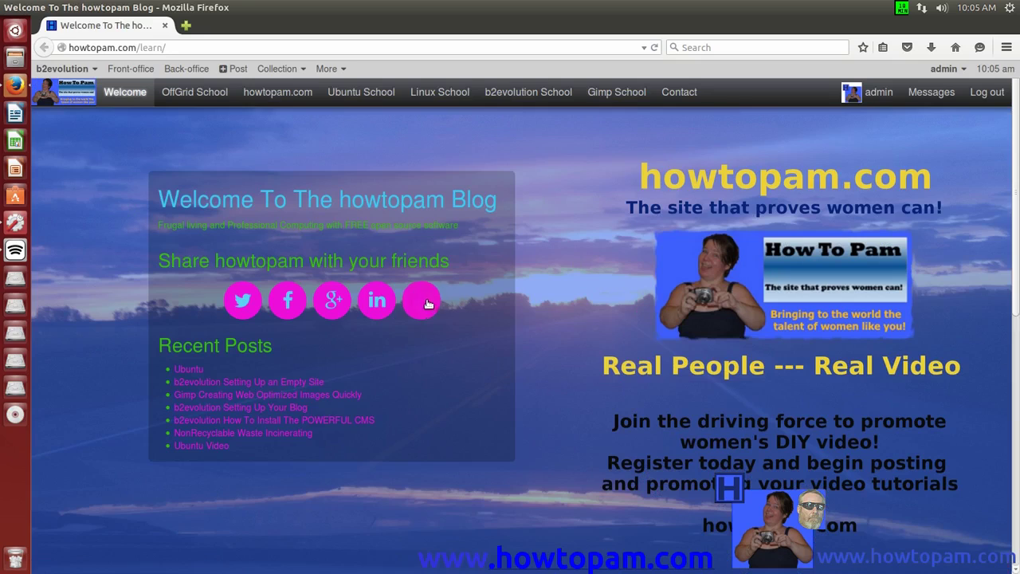
click(426, 302)
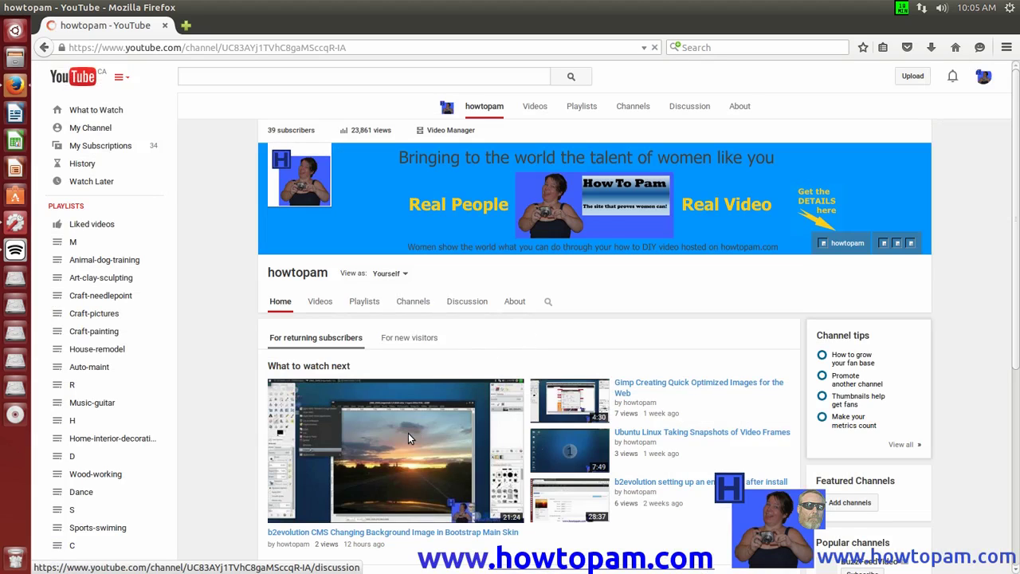
scroll(408, 436, down, 3)
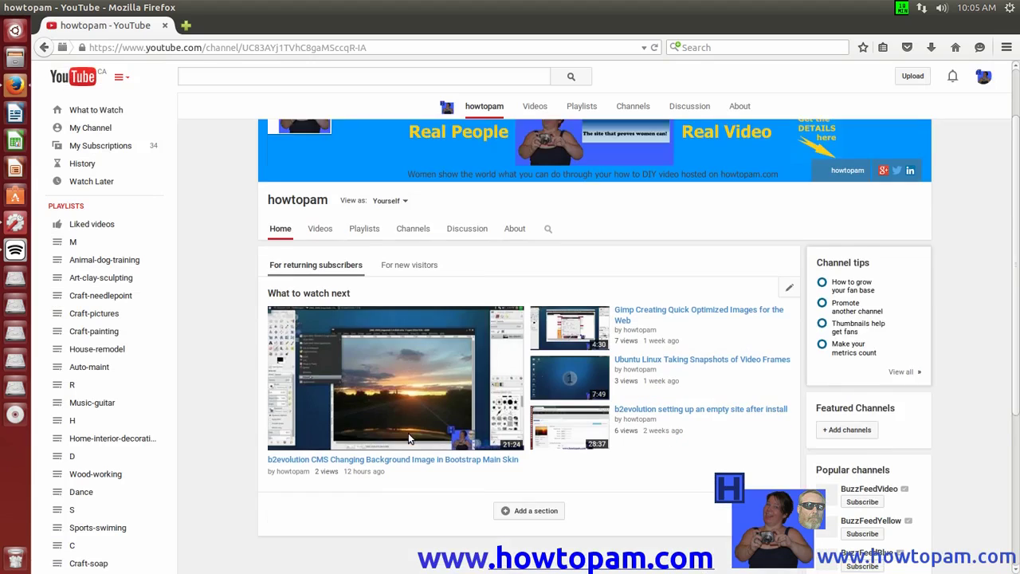
click(406, 423)
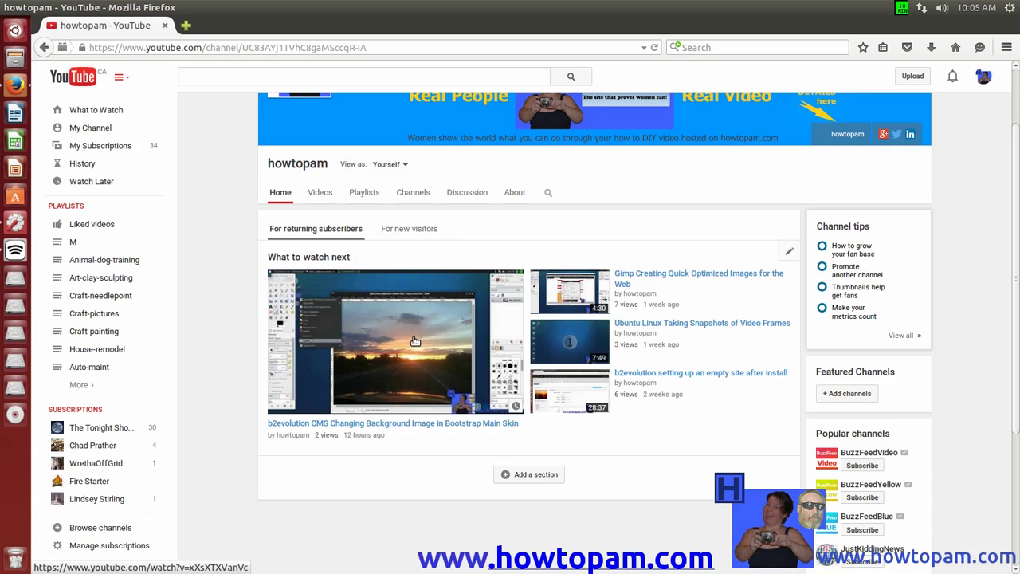
Play the video on changing the background image in the Bootstrap Main skin, pause and resume it, and close Firefox.
click(414, 341)
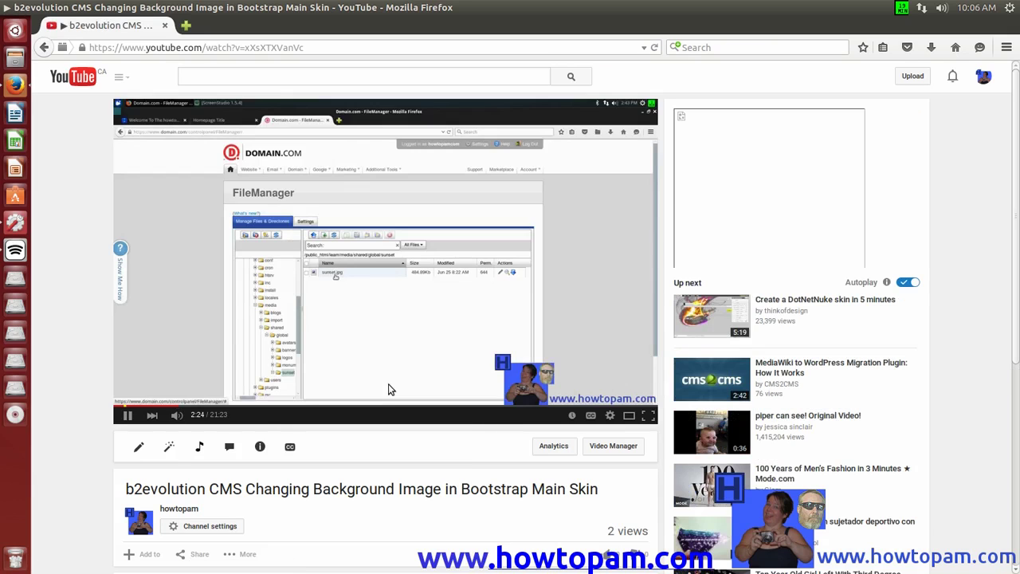
click(128, 415)
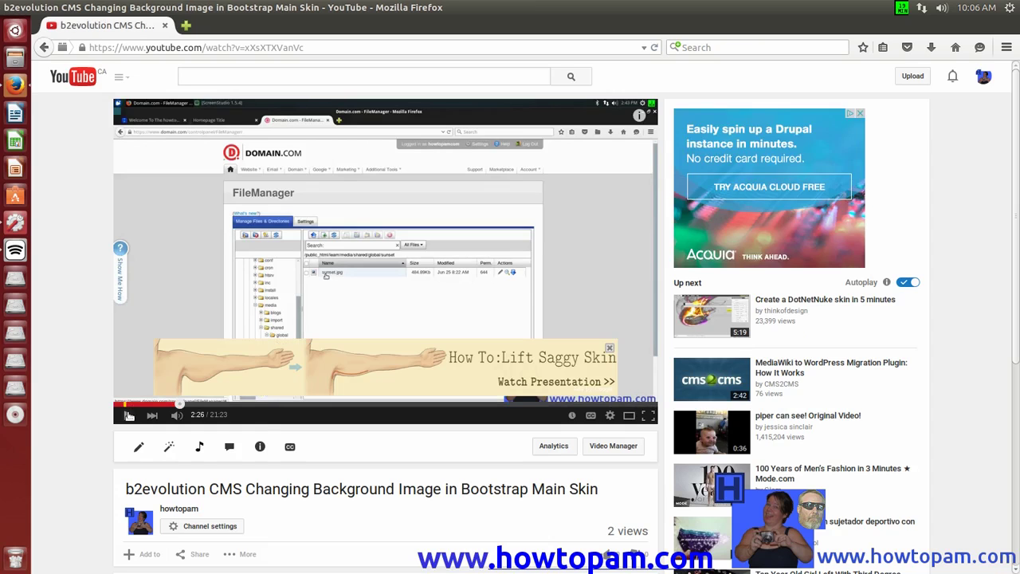
click(128, 415)
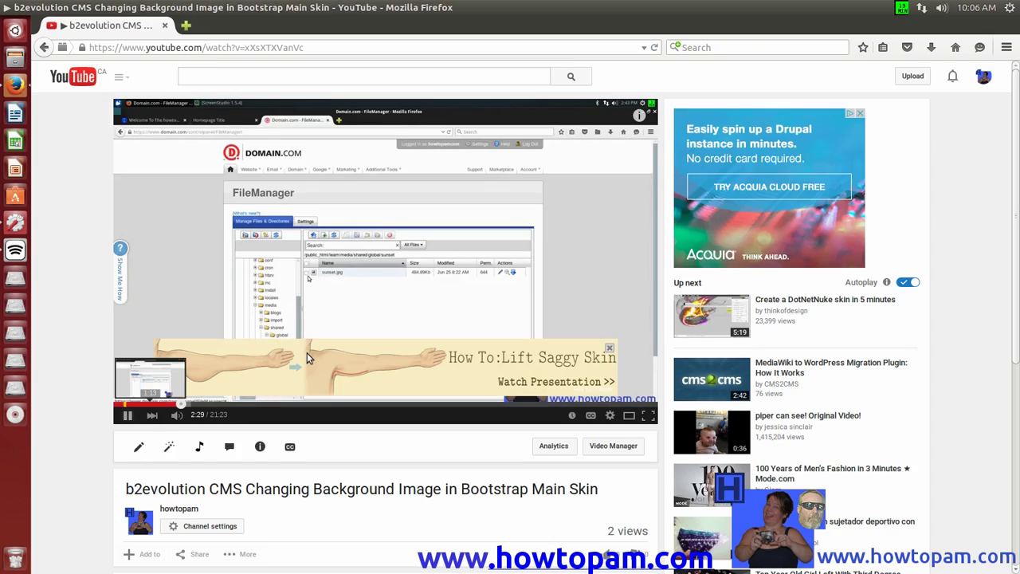
click(8, 8)
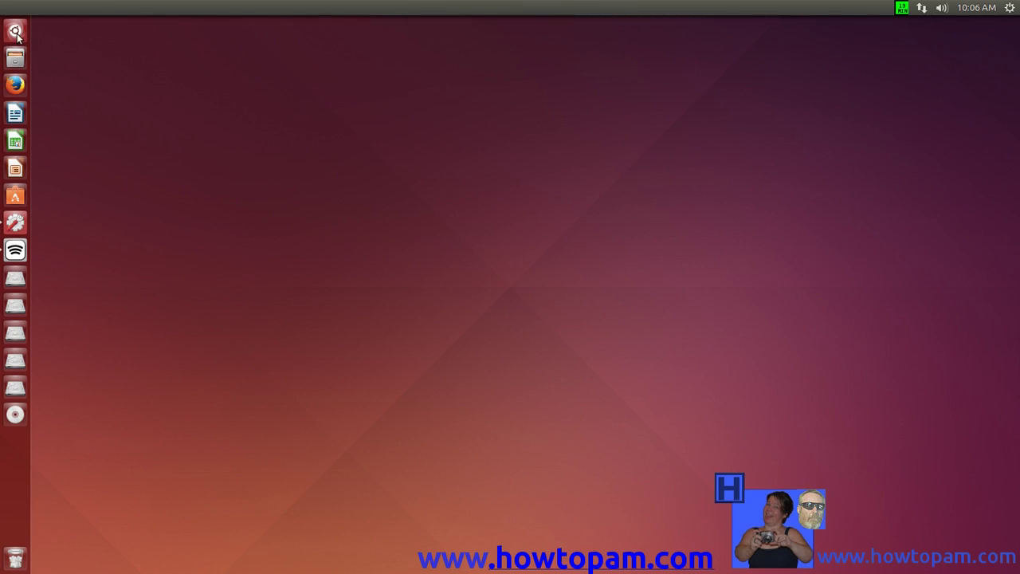
Launch the Terminal and run sudo nautilus, entering the account password, to open the file manager with root rights.
click(15, 32)
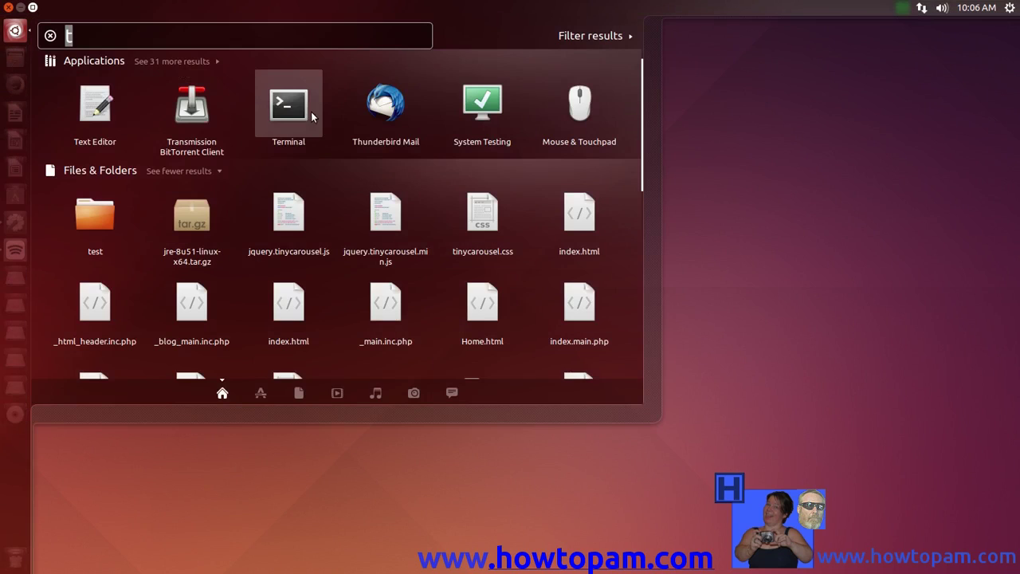
click(294, 110)
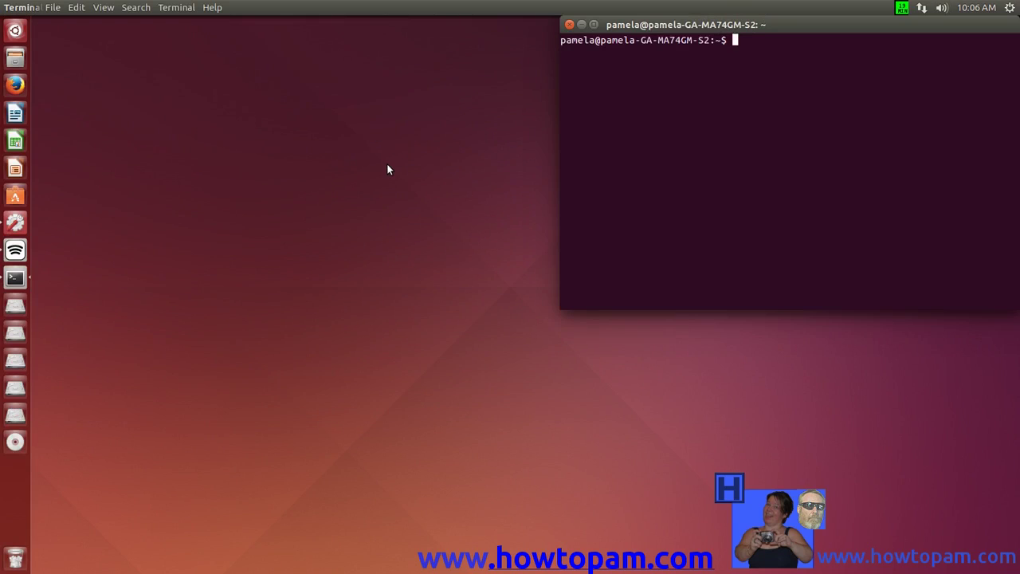
text(sudo)
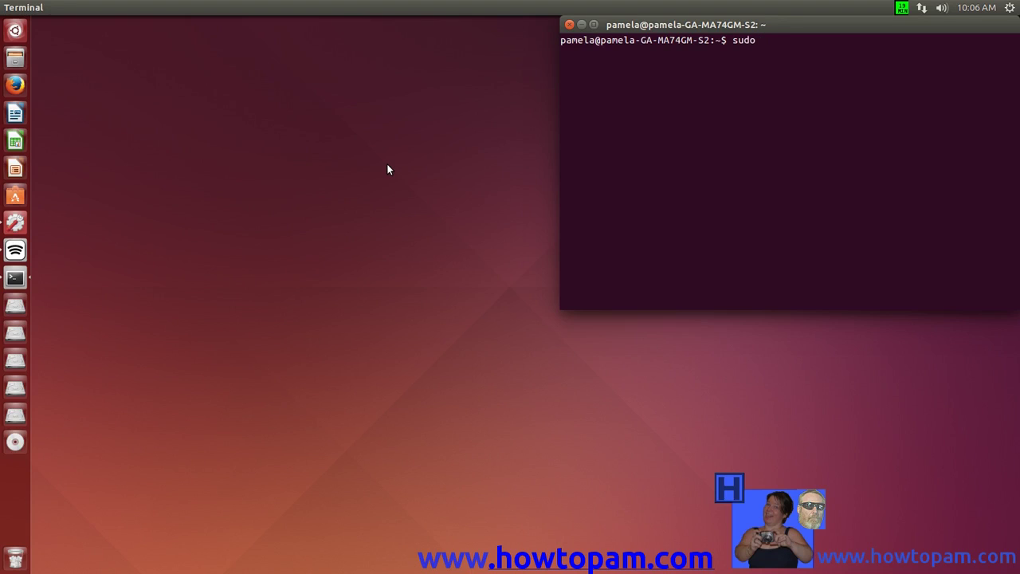
text( nautilus)
key(Return)
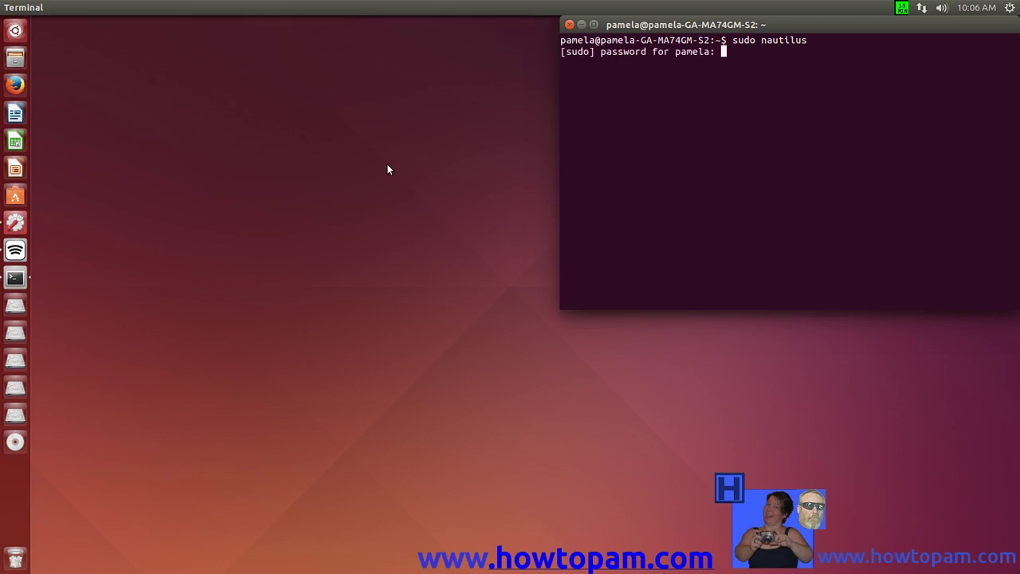
key(Return)
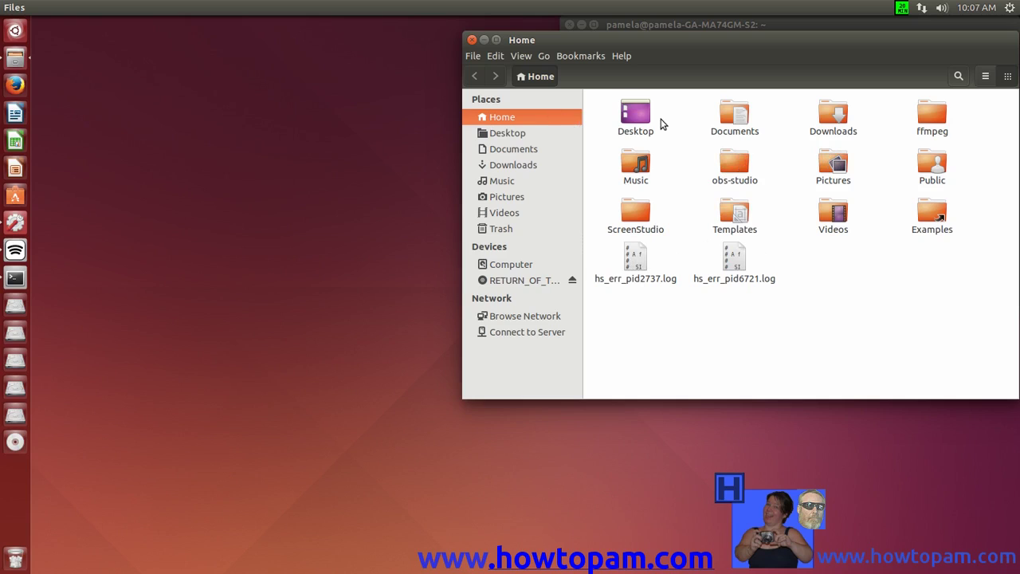
Close the root file manager window and end the Terminal session with exit.
click(472, 40)
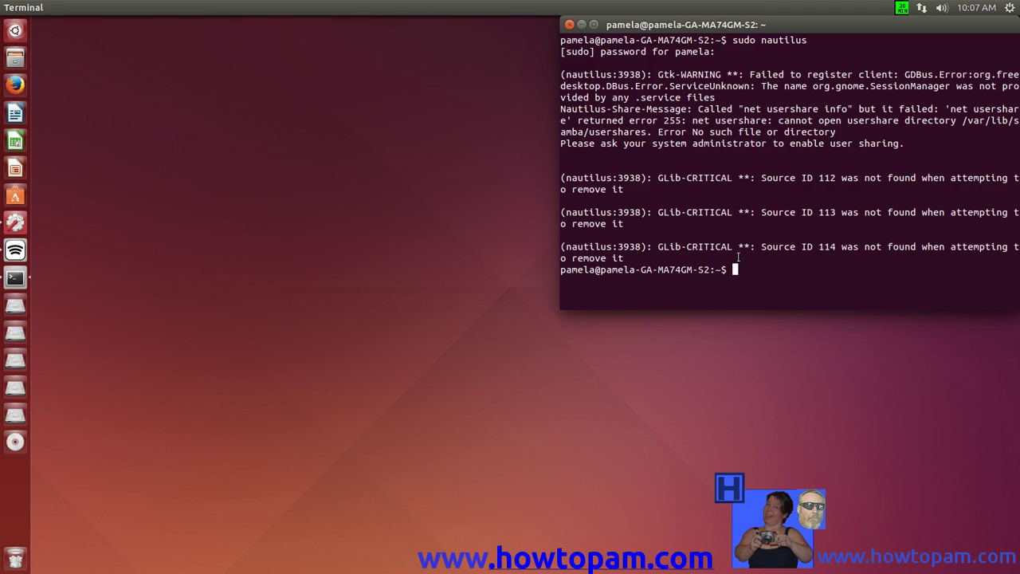
key(Up)
key(Down)
text(exit)
key(Return)
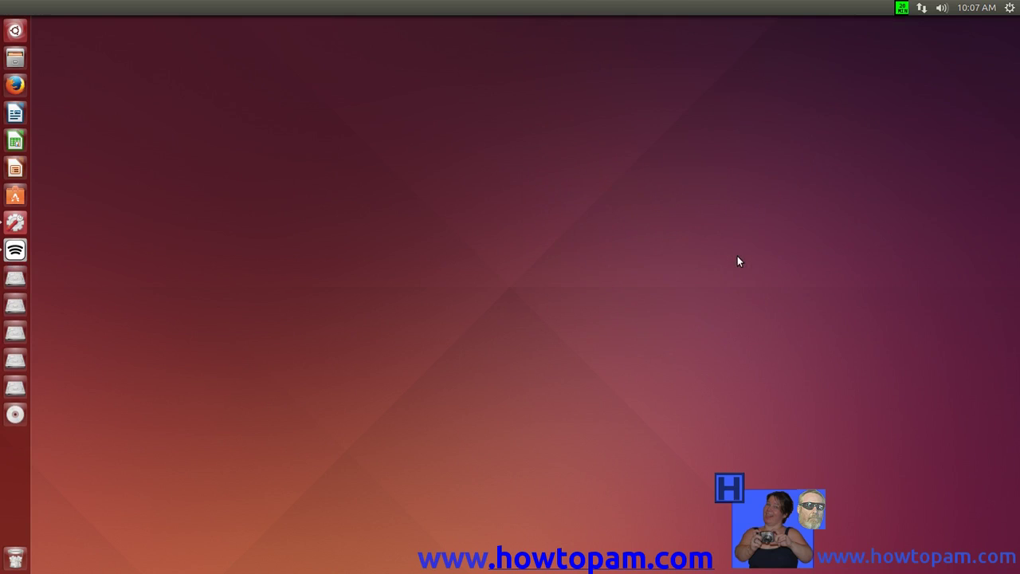